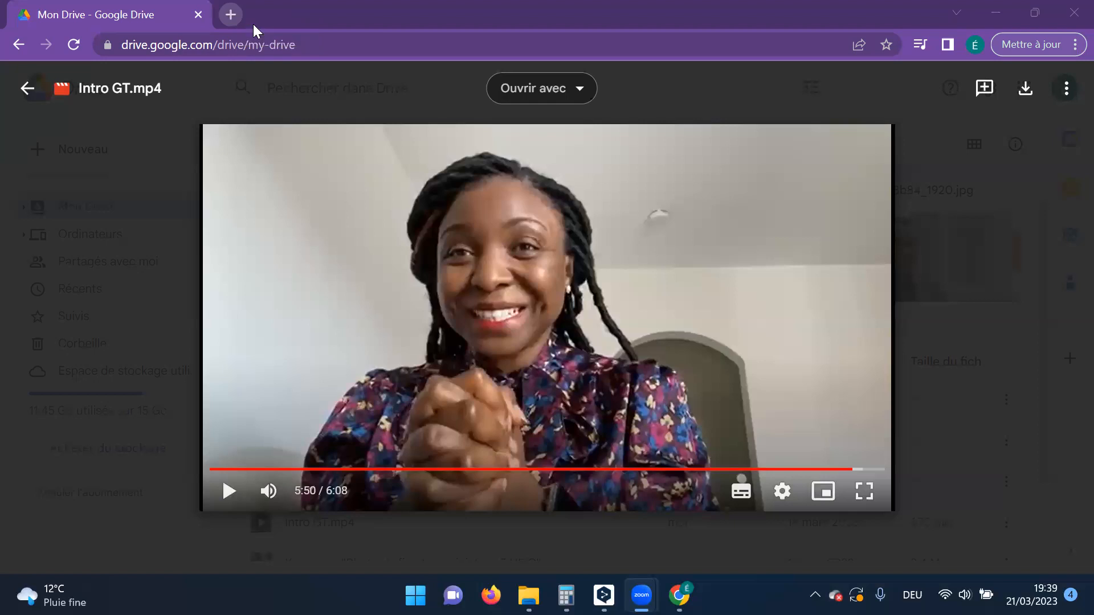
Step: Open the Google home page in a new browser tab and search for "google compte"
click(253, 24)
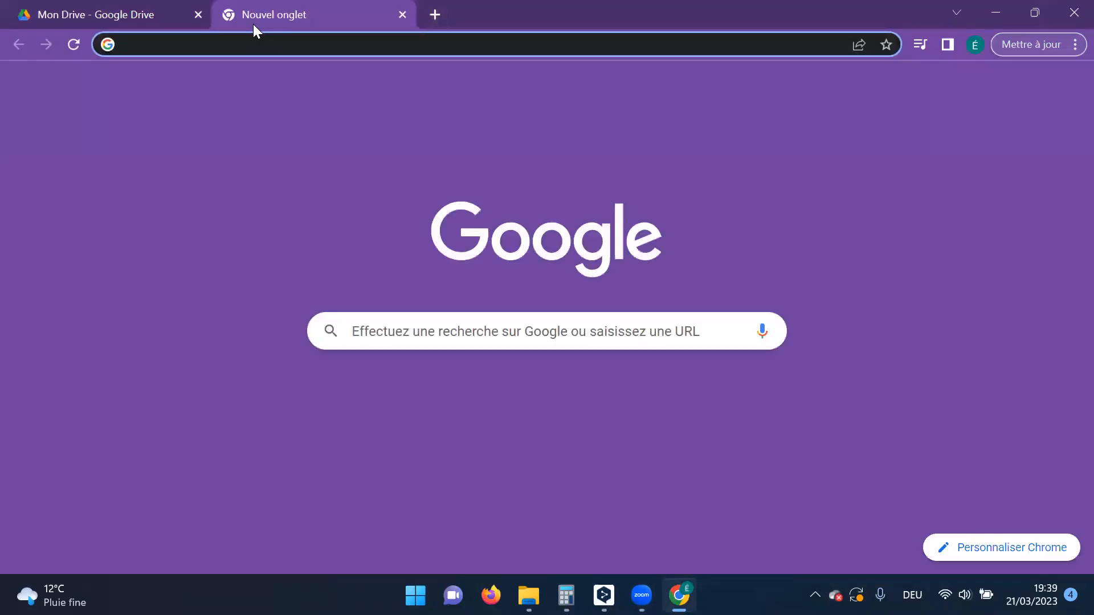
text(go)
key(Return)
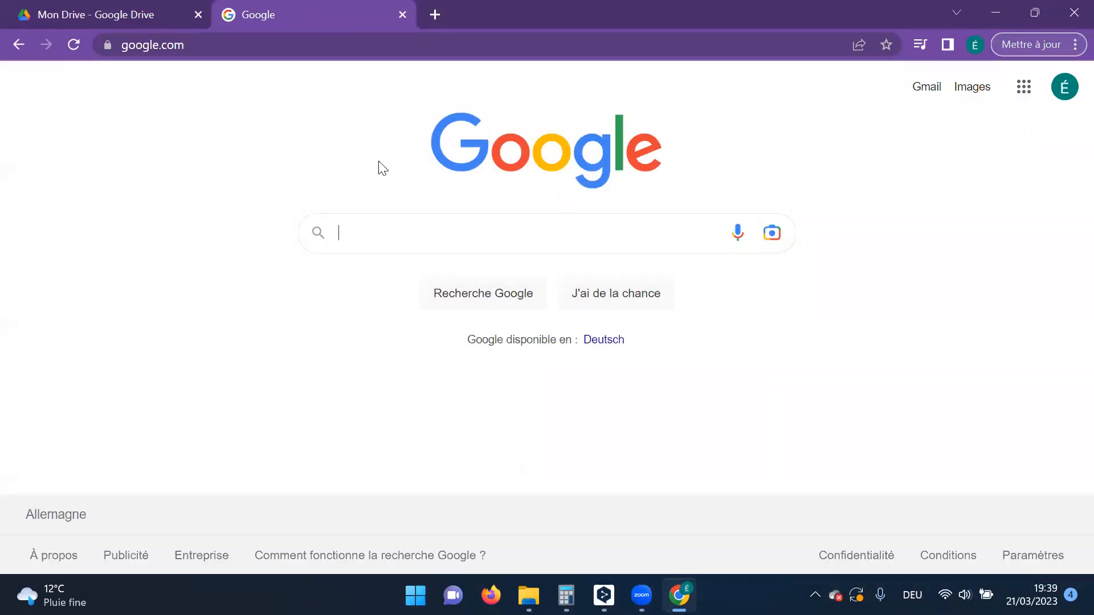
text(goo)
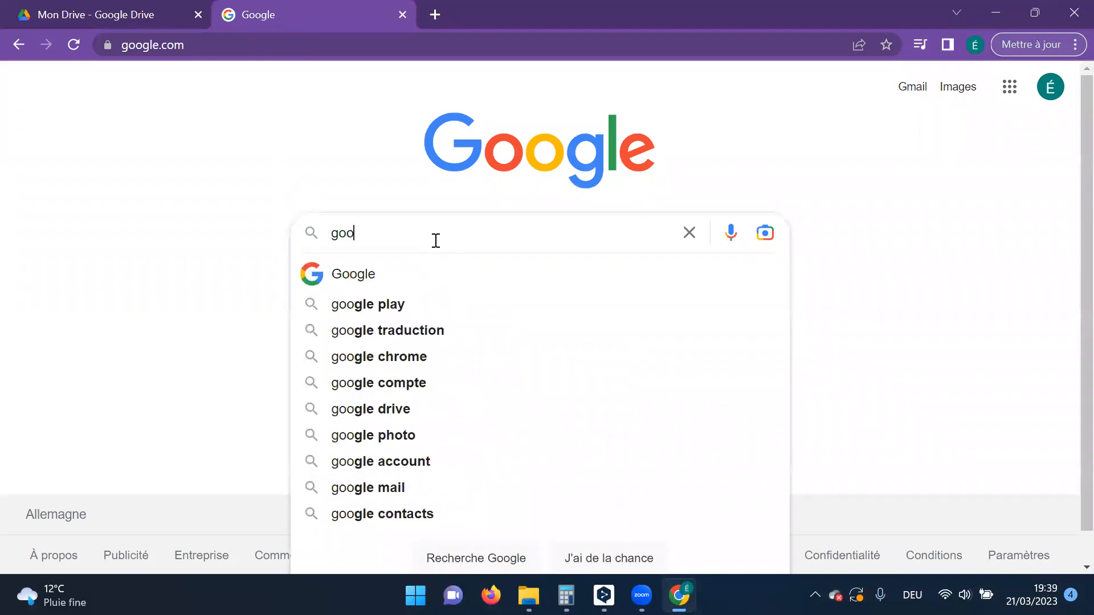
text(gle compte)
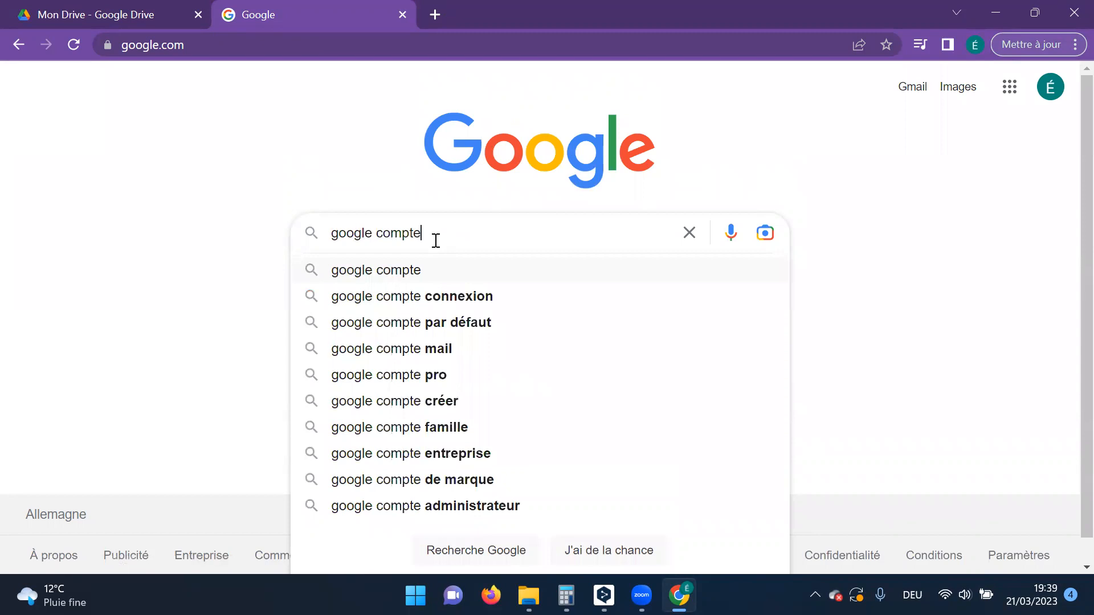
key(Return)
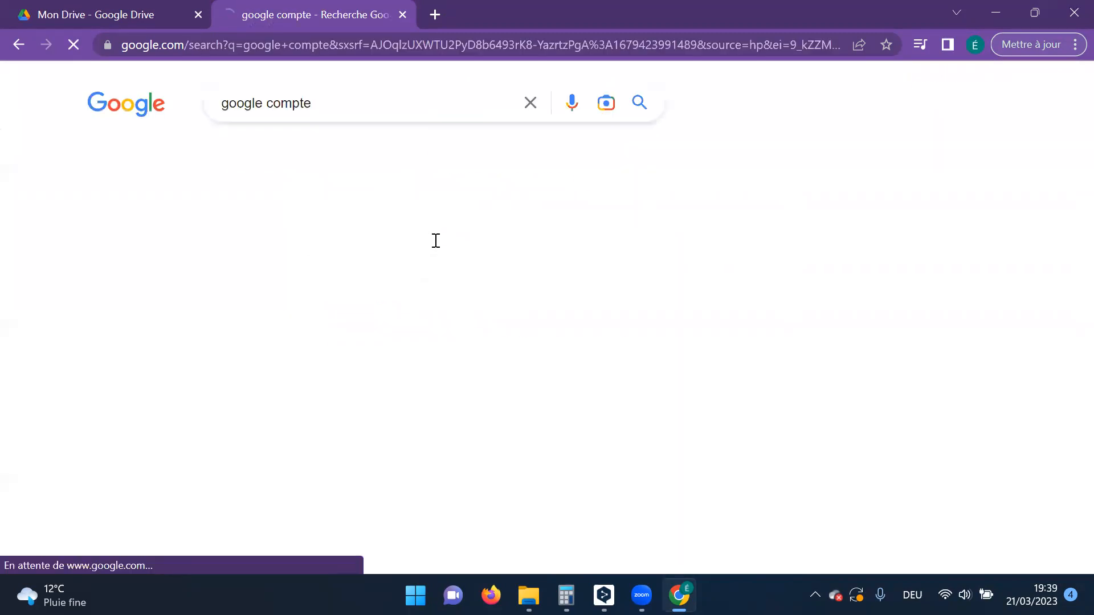
Step: Open the Google account page and examine the fields of its account creation form
click(185, 276)
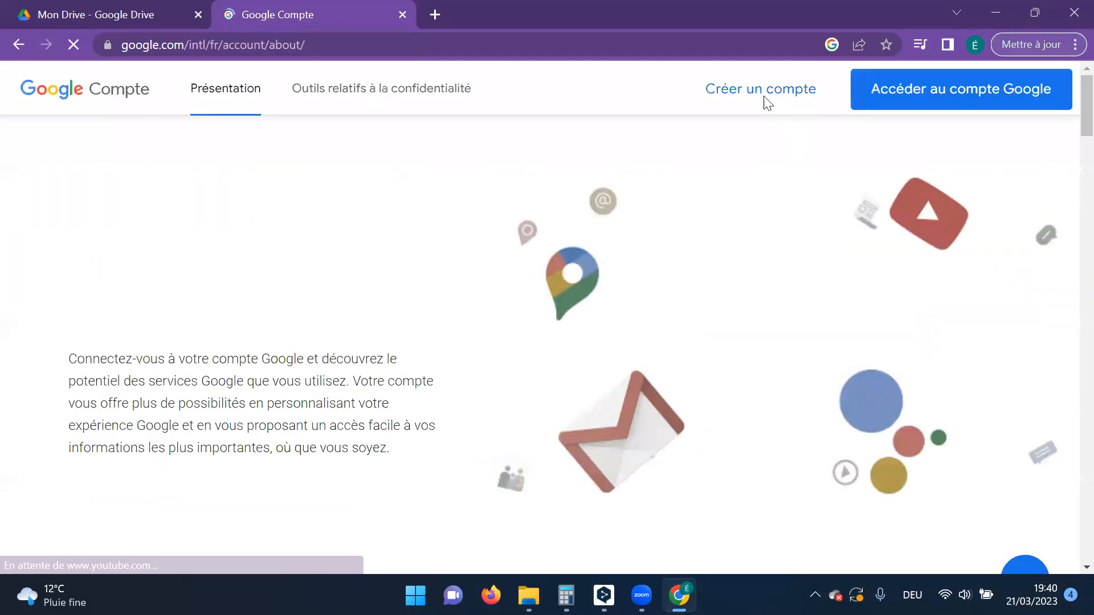
click(754, 98)
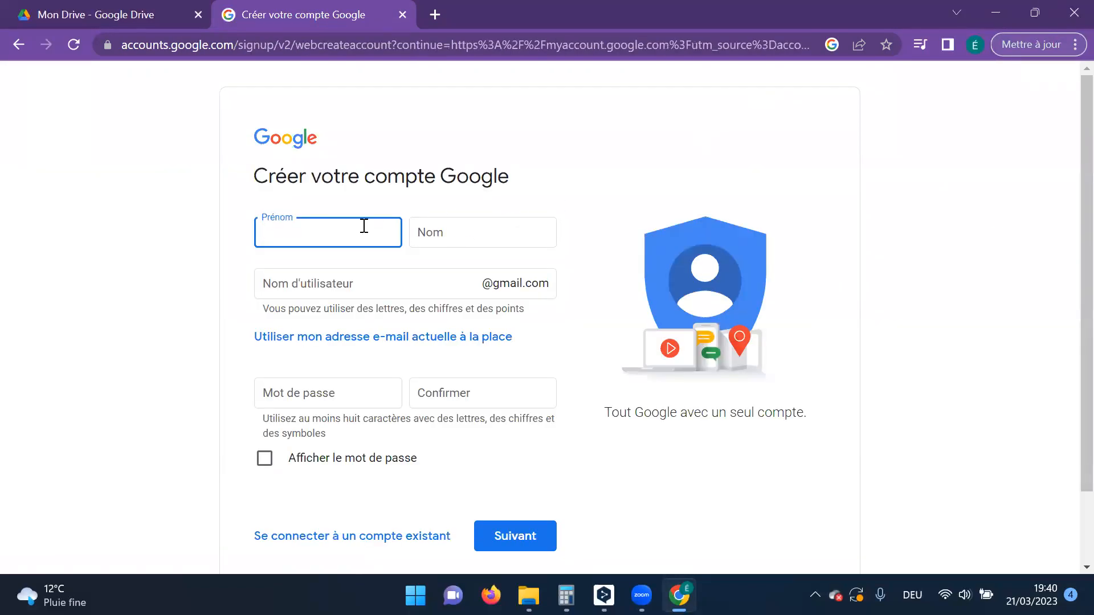
click(353, 283)
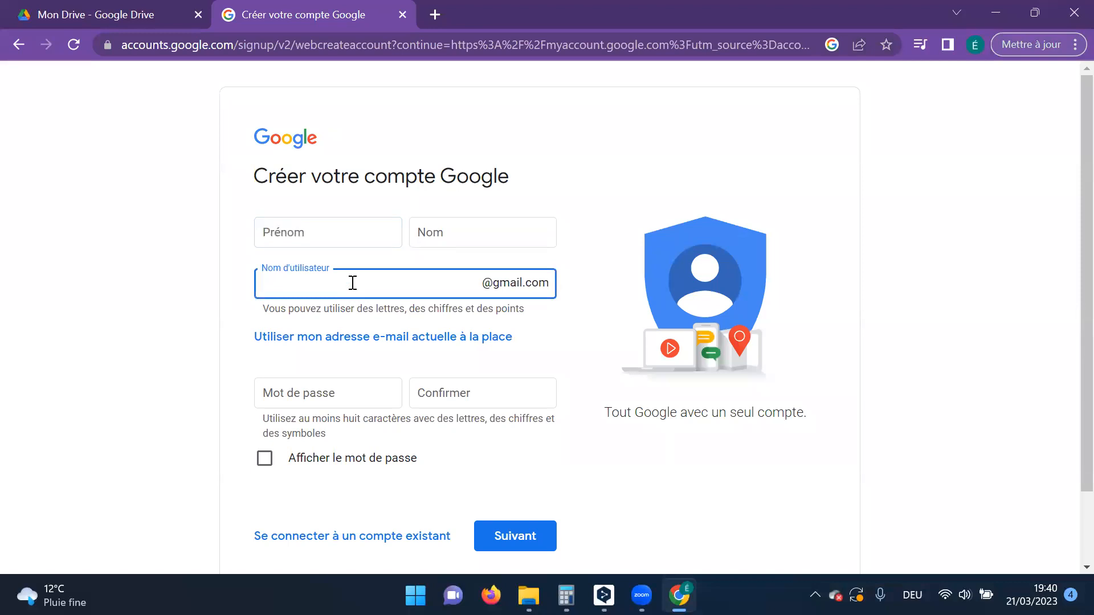
scroll(348, 400, down, 2)
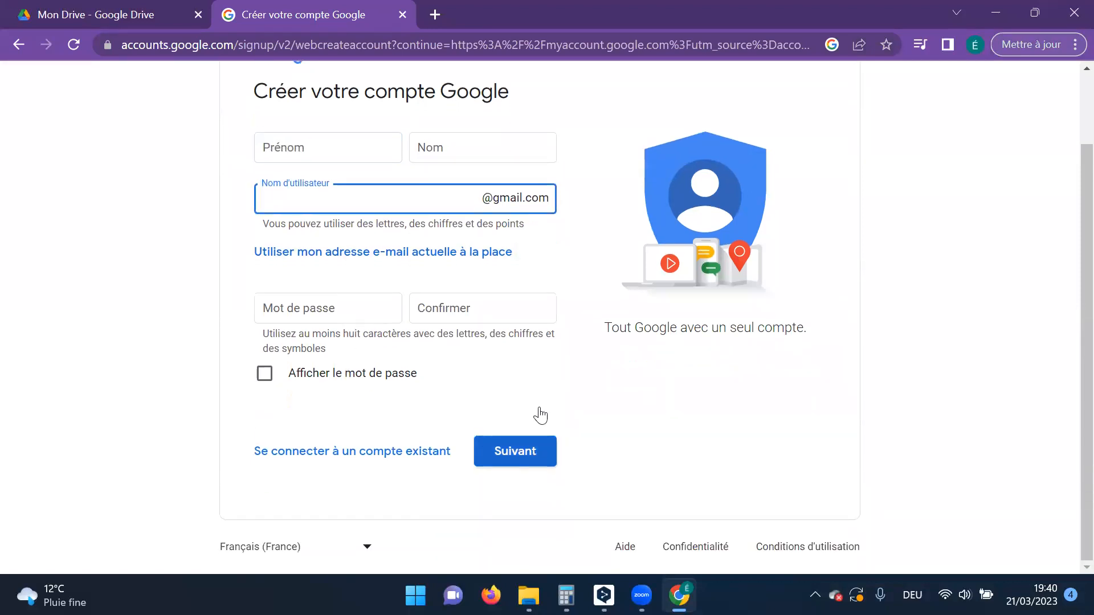
scroll(547, 365, up, 2)
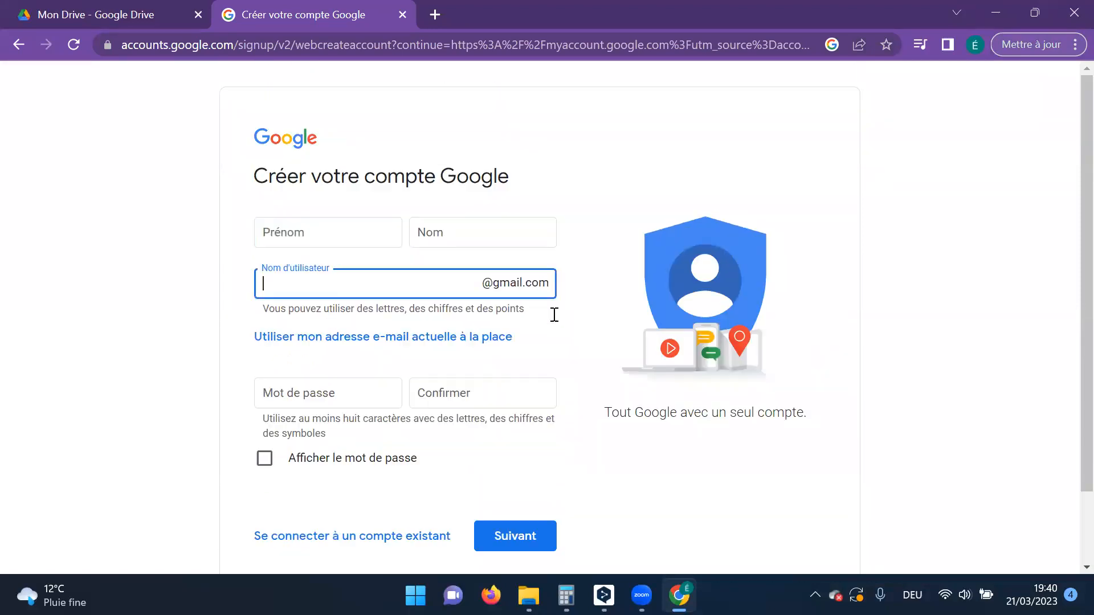
Step: Return to the Google home page in the same browser tab
click(283, 46)
text(go)
key(Return)
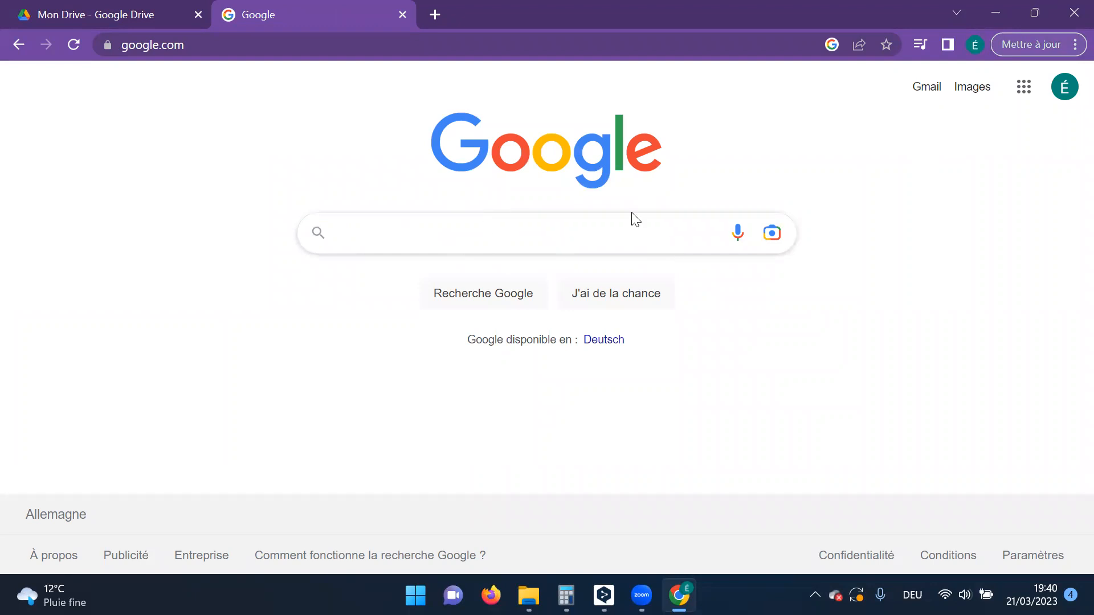
click(748, 272)
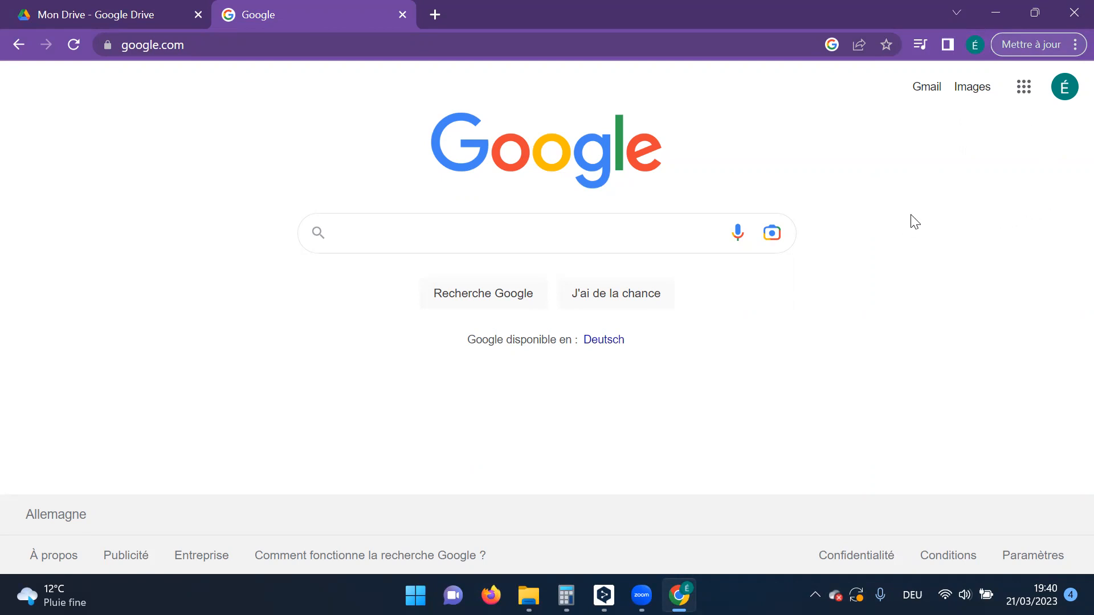
Step: Look through the list of Google apps and open Google Docs from it
click(1025, 96)
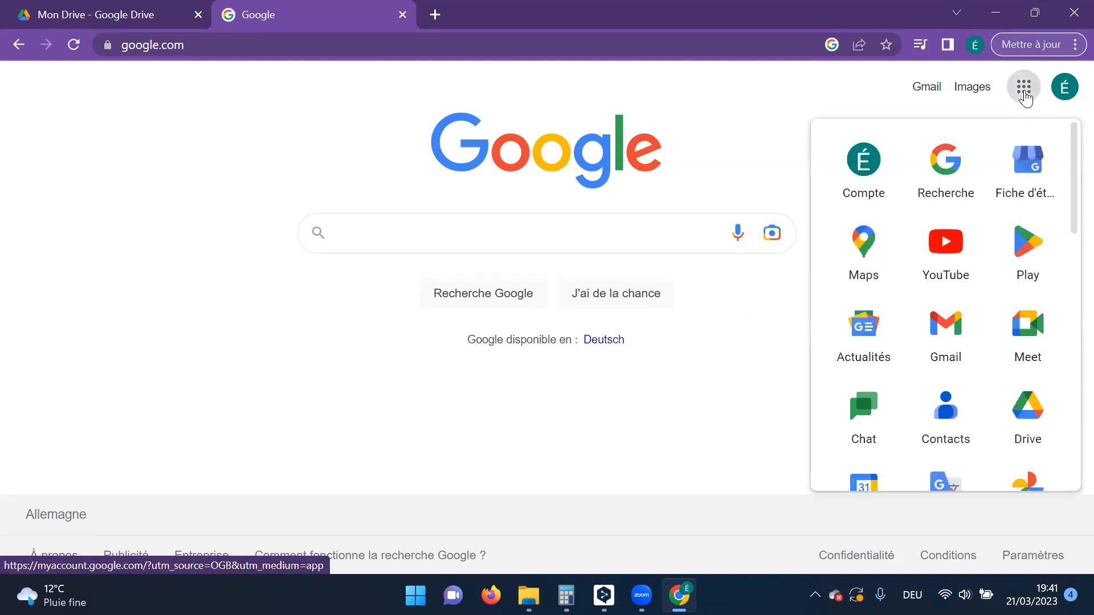
click(842, 90)
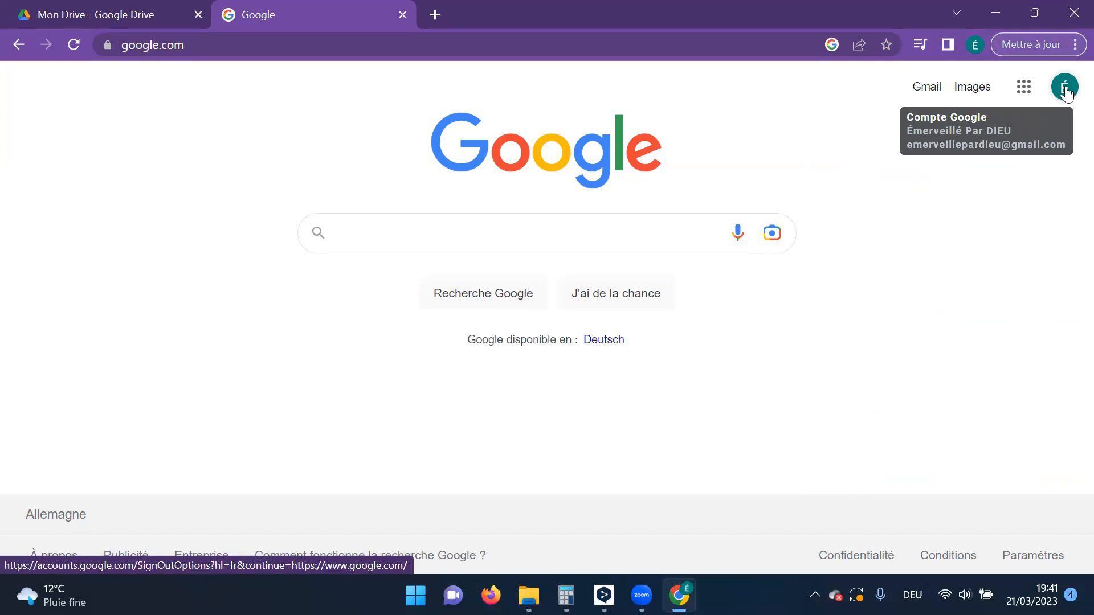
click(1023, 89)
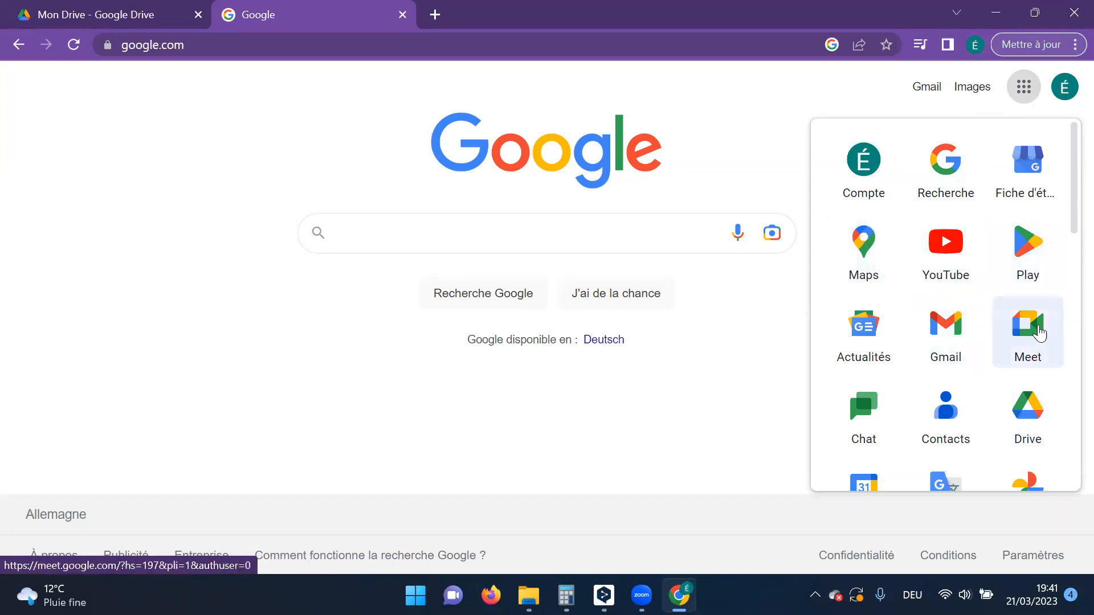
scroll(1032, 416, down, 1)
scroll(1032, 415, down, 4)
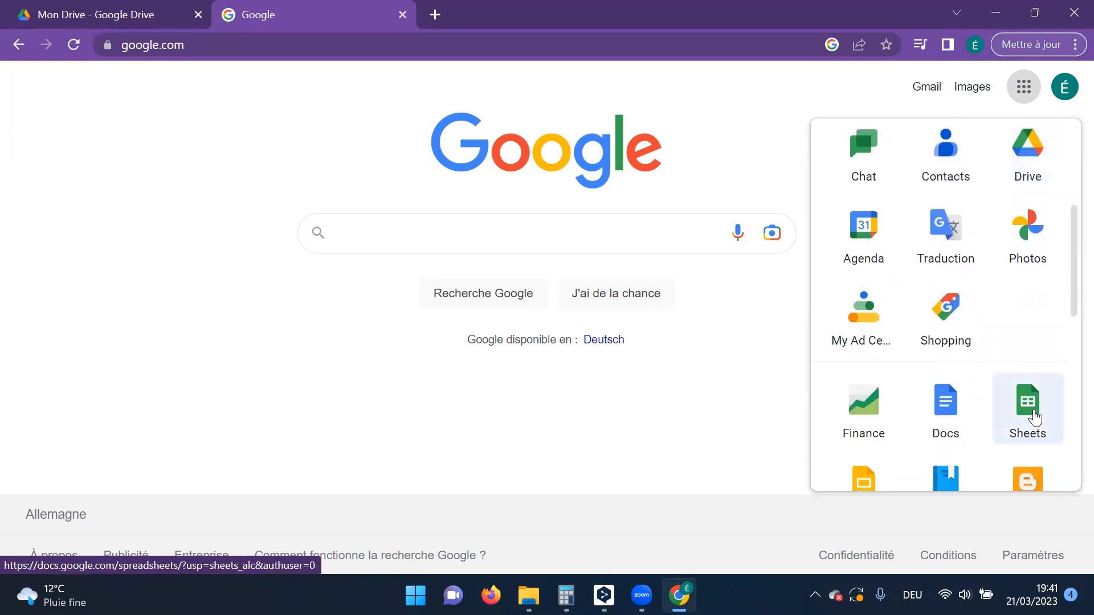
scroll(982, 361, down, 5)
scroll(983, 361, up, 5)
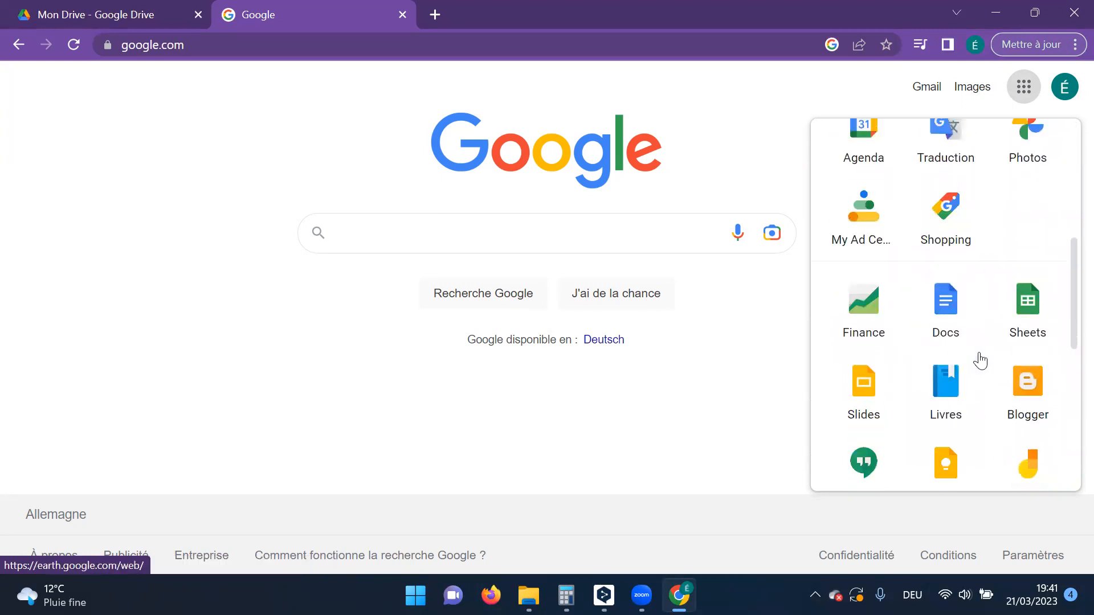
scroll(980, 361, down, 4)
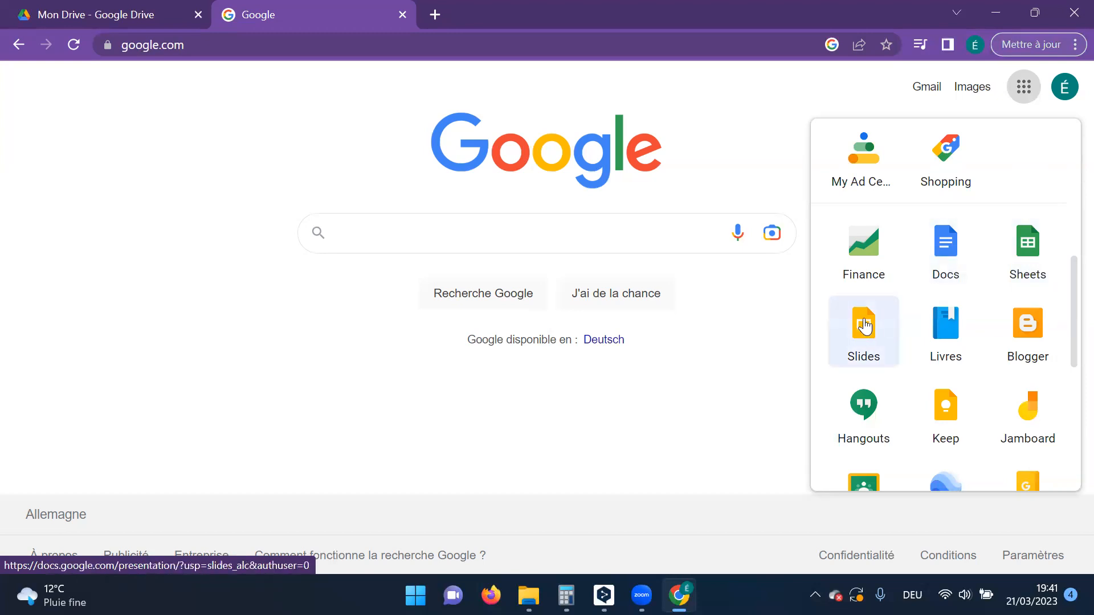
click(944, 255)
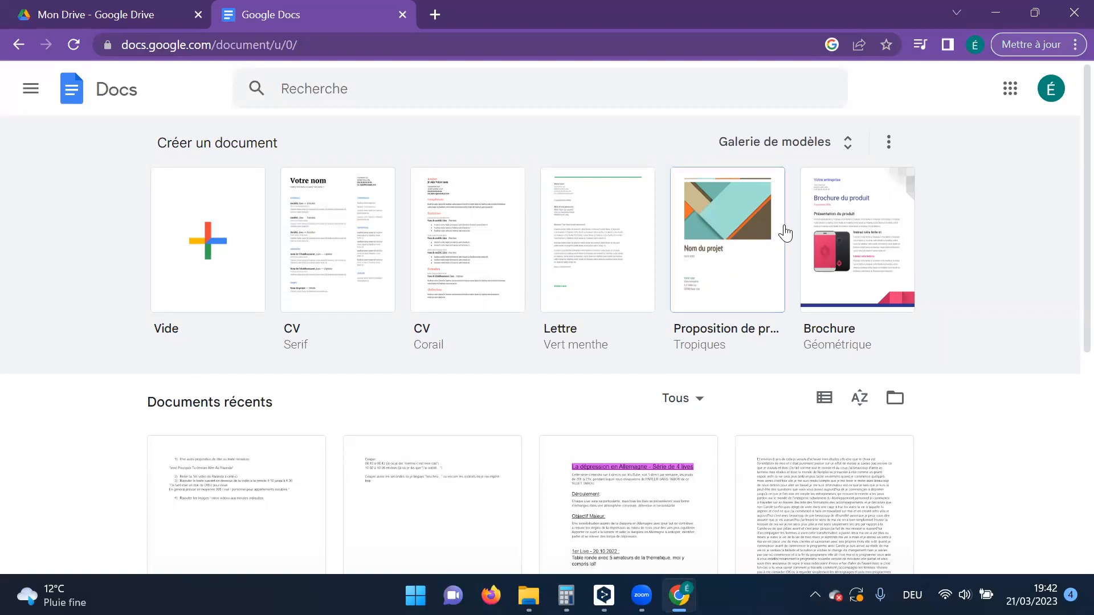
Step: Examine the Docs template gallery, from the CV and letter templates to the teaching templates
click(774, 152)
scroll(608, 367, down, 3)
scroll(608, 367, down, 1)
scroll(609, 367, up, 2)
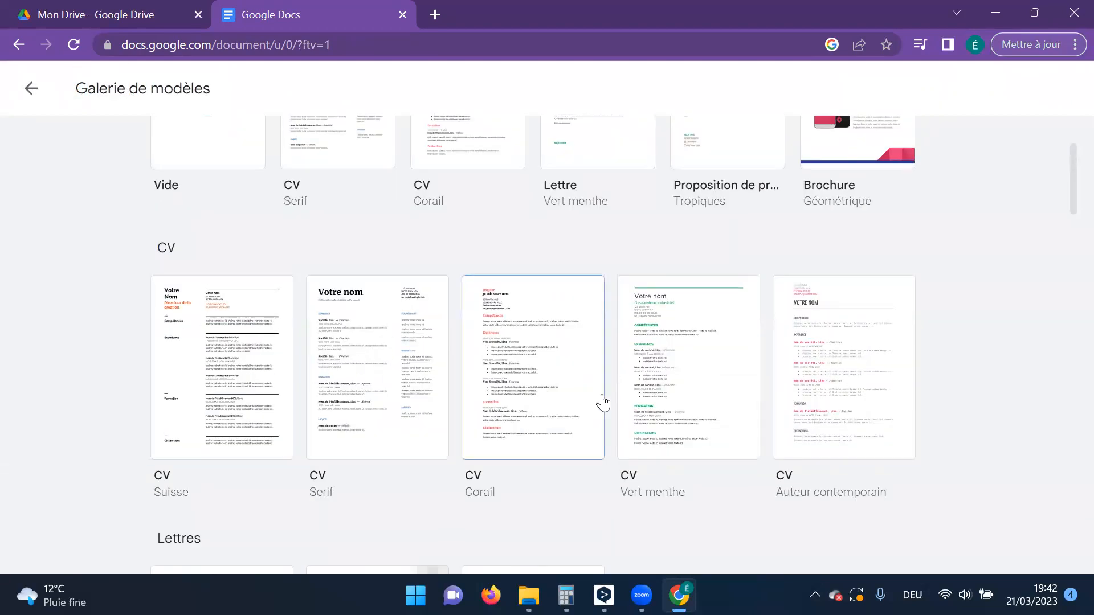
scroll(603, 402, down, 6)
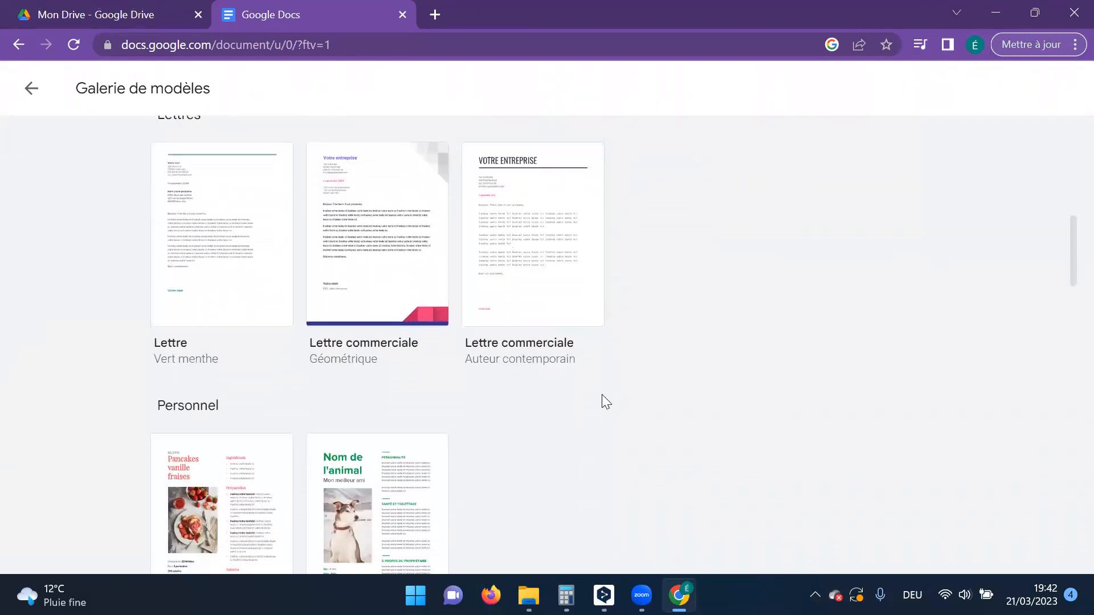
scroll(602, 394, down, 10)
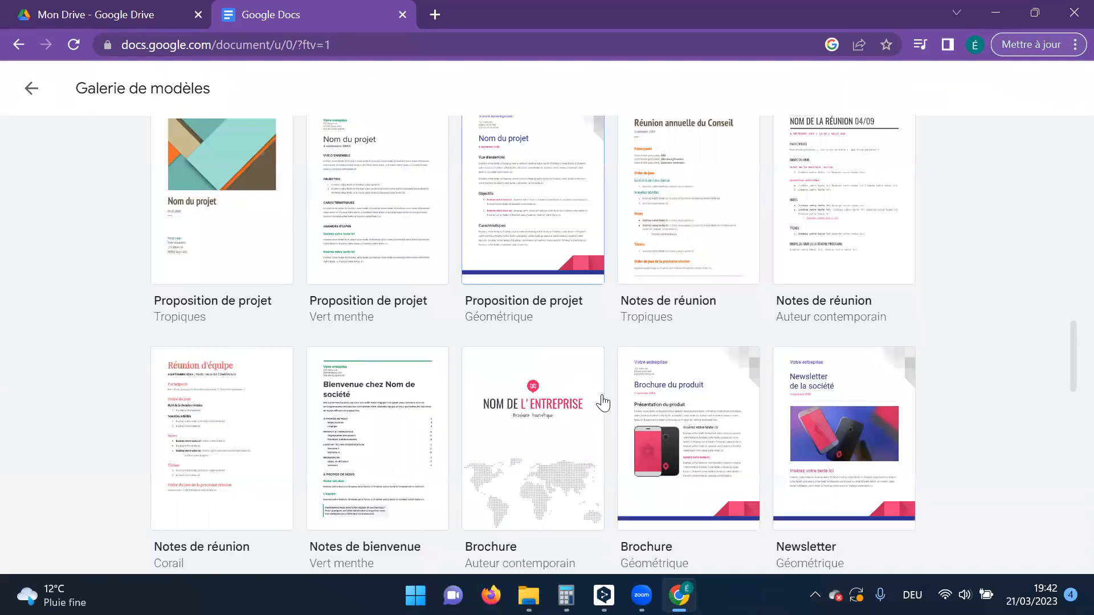
scroll(602, 397, down, 8)
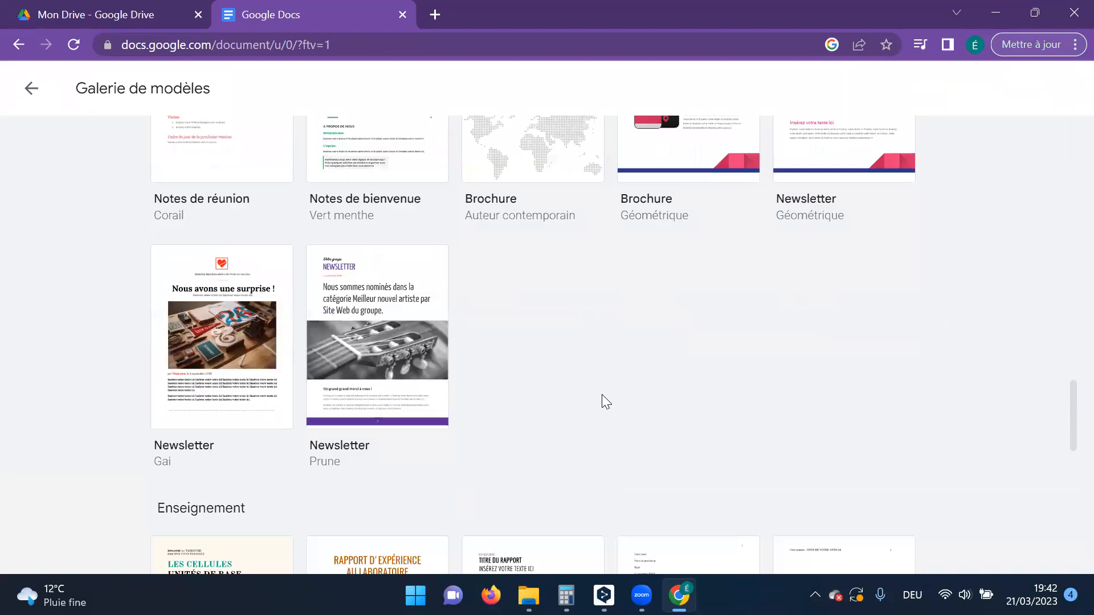
scroll(602, 394, down, 10)
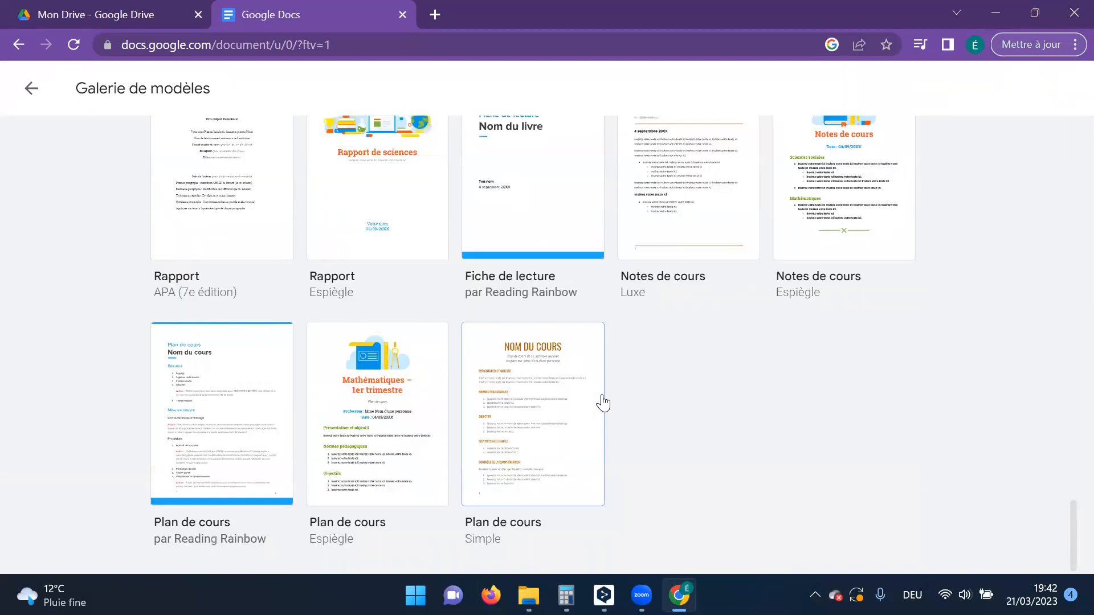
scroll(603, 403, up, 3)
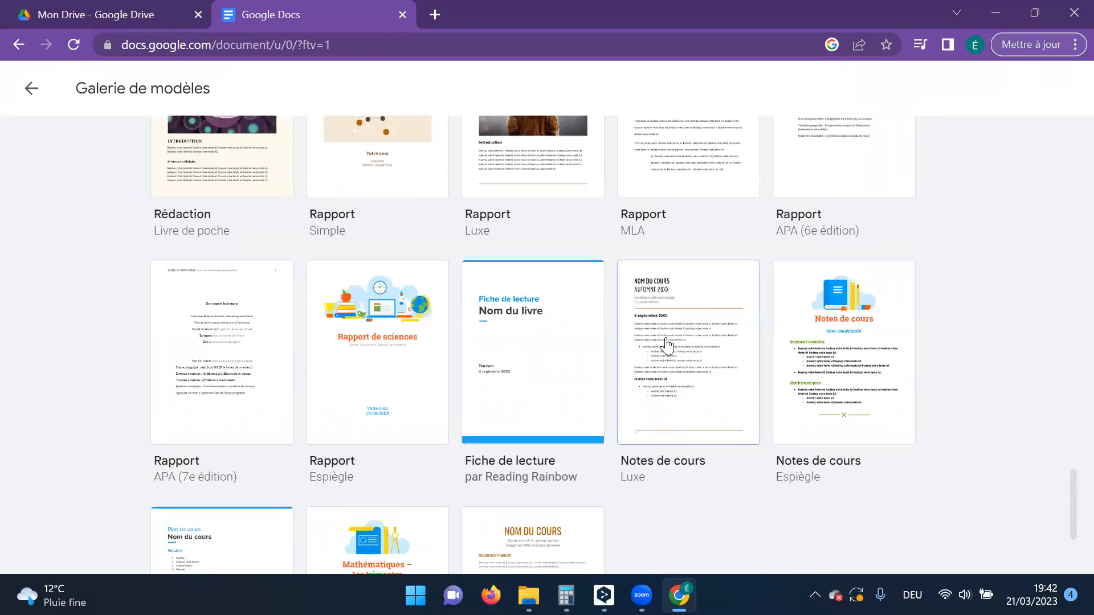
scroll(668, 347, up, 7)
scroll(665, 339, up, 10)
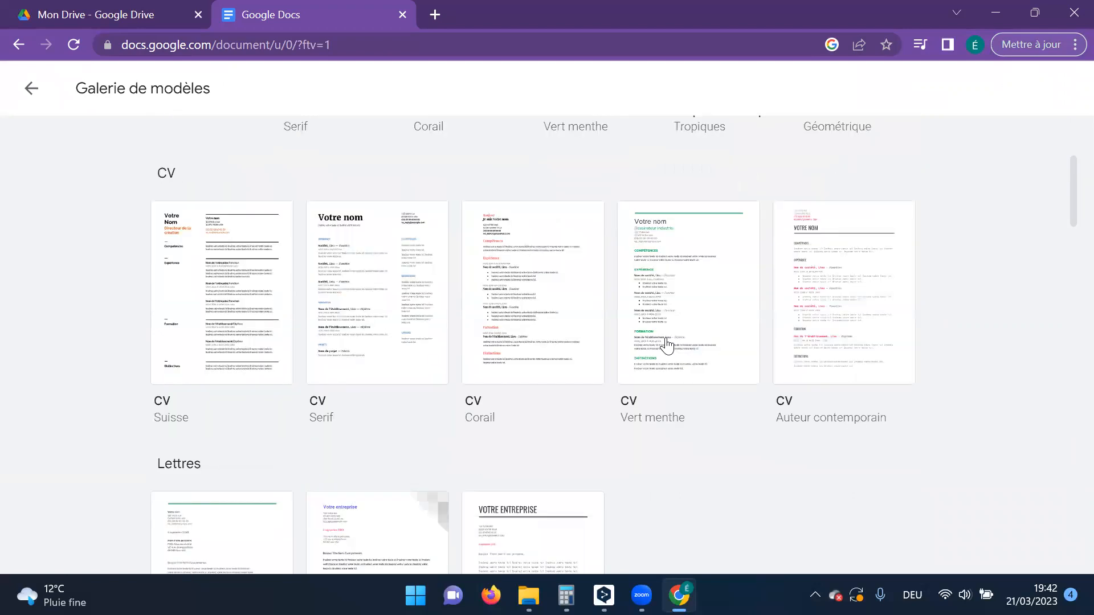
scroll(665, 342, up, 4)
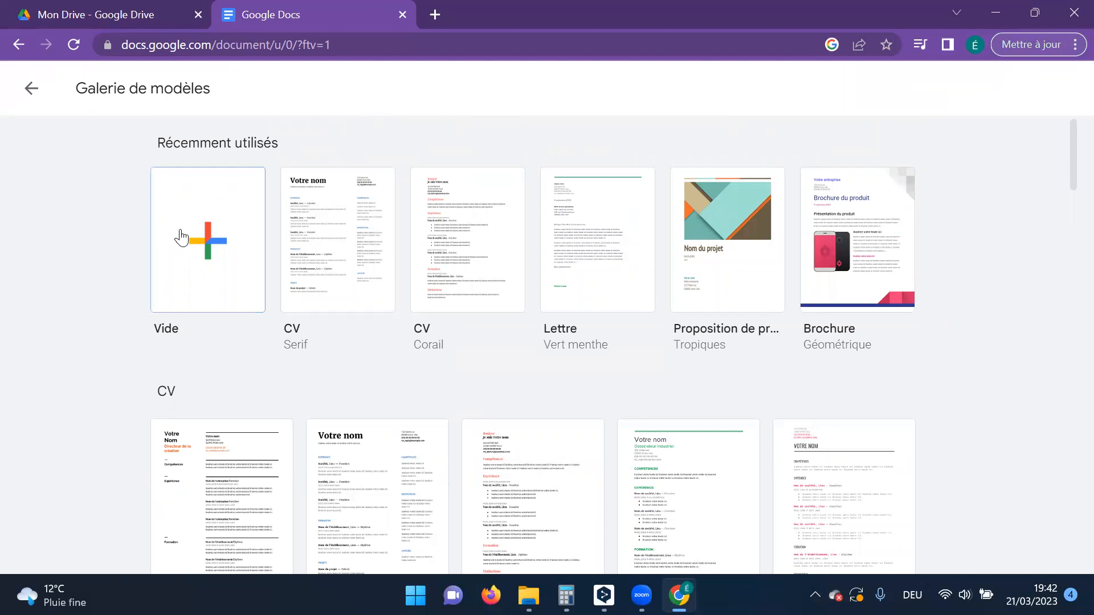
Step: Create a blank document and enter the lines "Titre Principal" and "Sous-Titre", separated by blank space
click(208, 246)
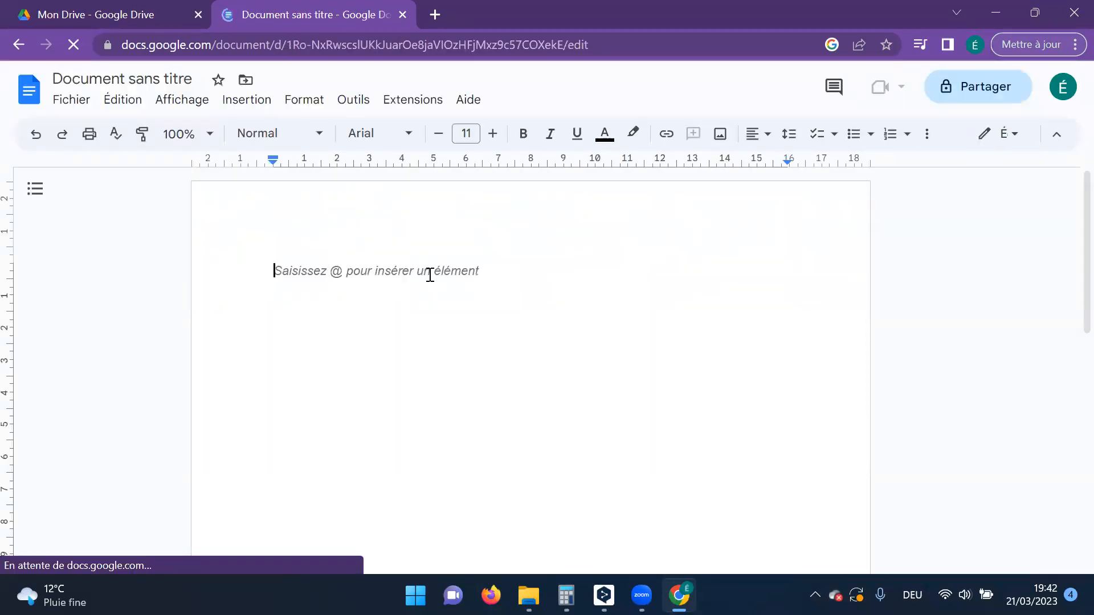
text(Titre Princi)
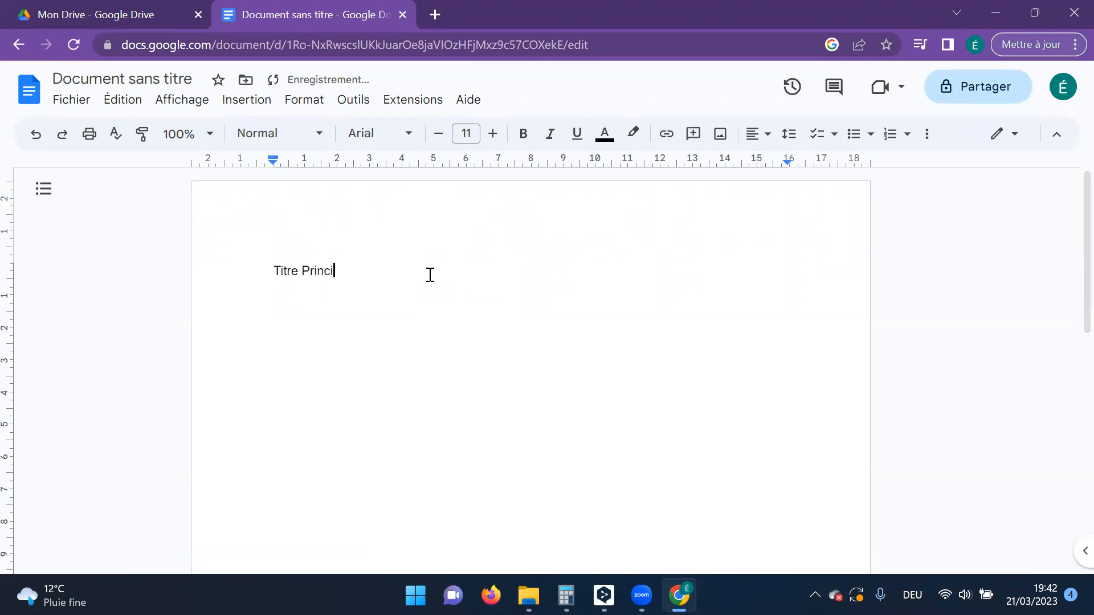
text(pal)
key(Return)
text(Sous-Titre)
key(Return)
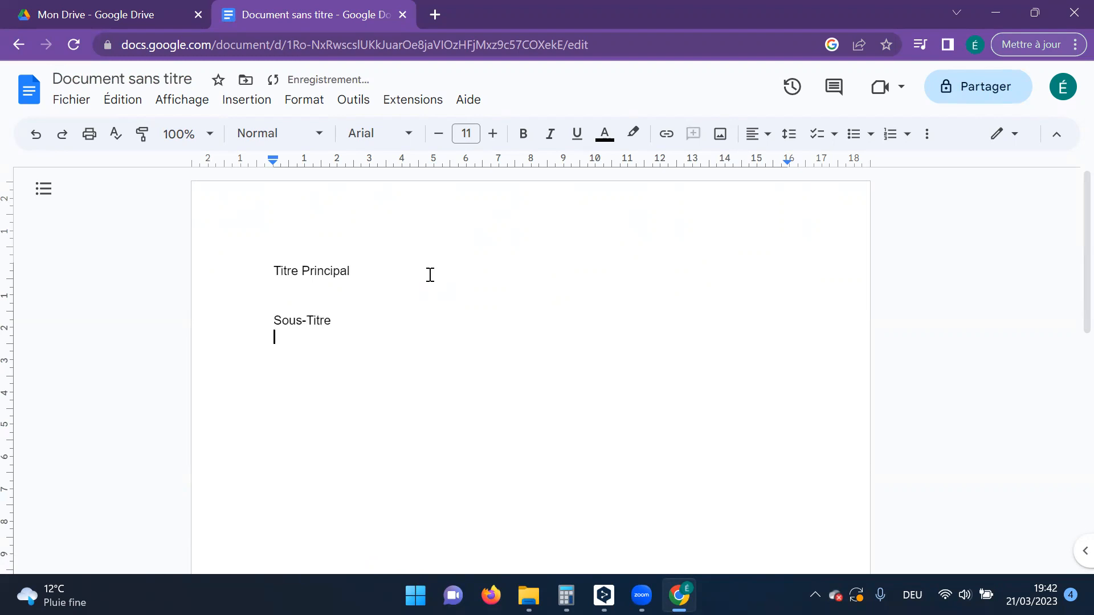
Step: Add the lines "Paragraph 1" and "Paragraph 2" below the "Sous-Titre" line
text(Paragraph 1)
key(Return)
text(Para)
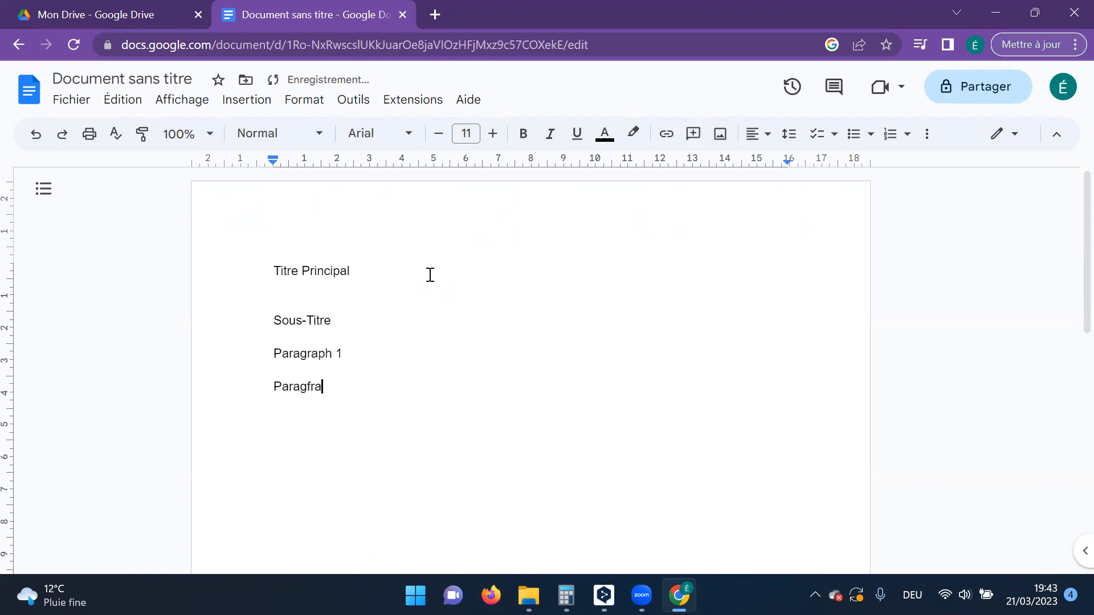
text(graph 2)
key(Return)
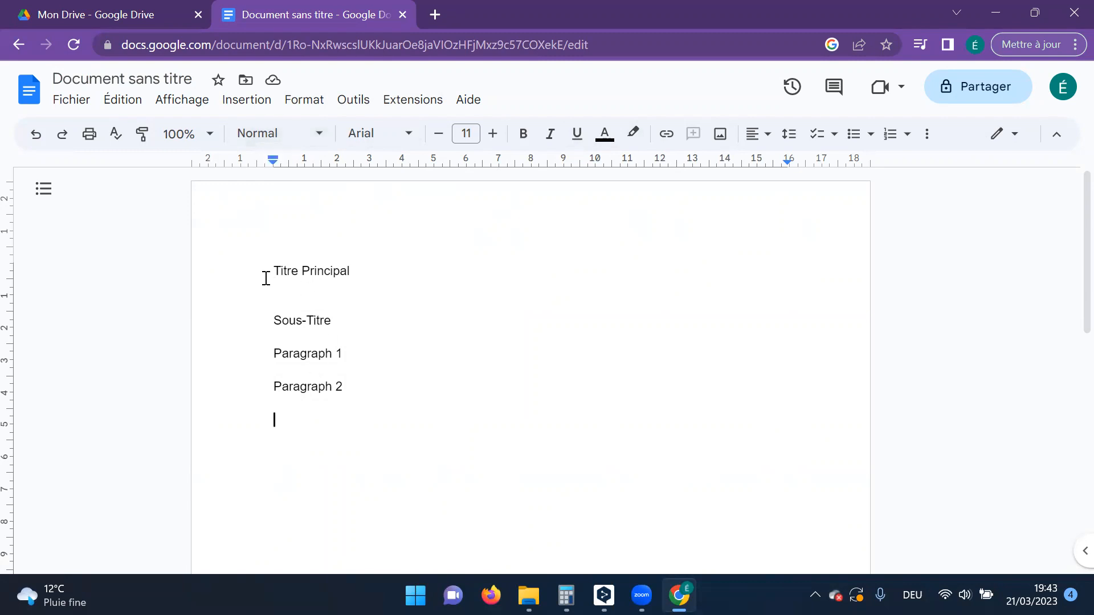
Step: Apply the Titre style to the "Titre Principal" line
drag(361, 272, 262, 263)
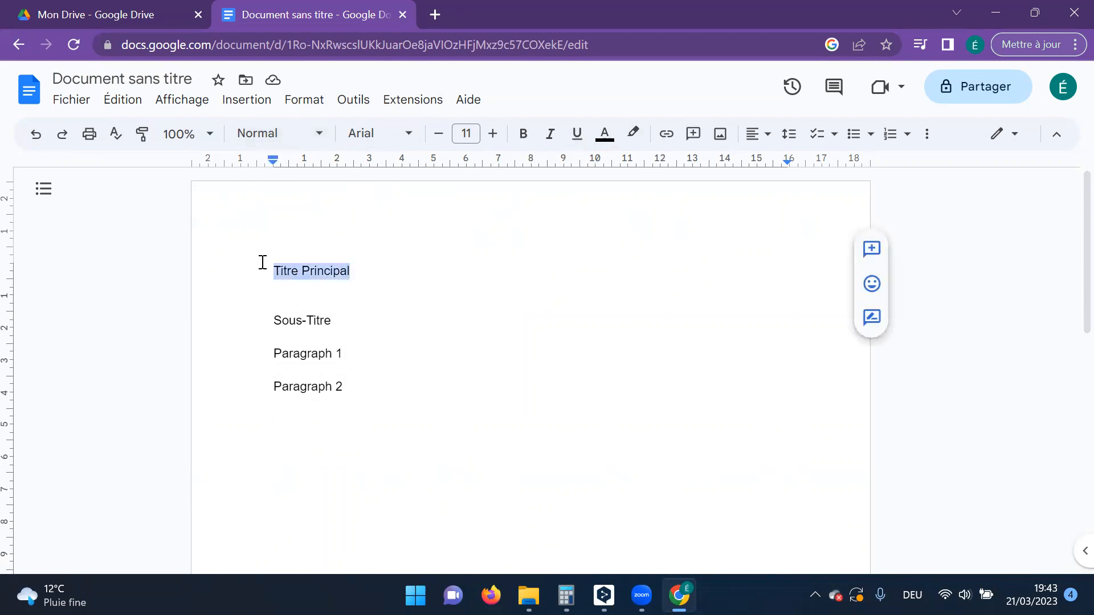
click(341, 276)
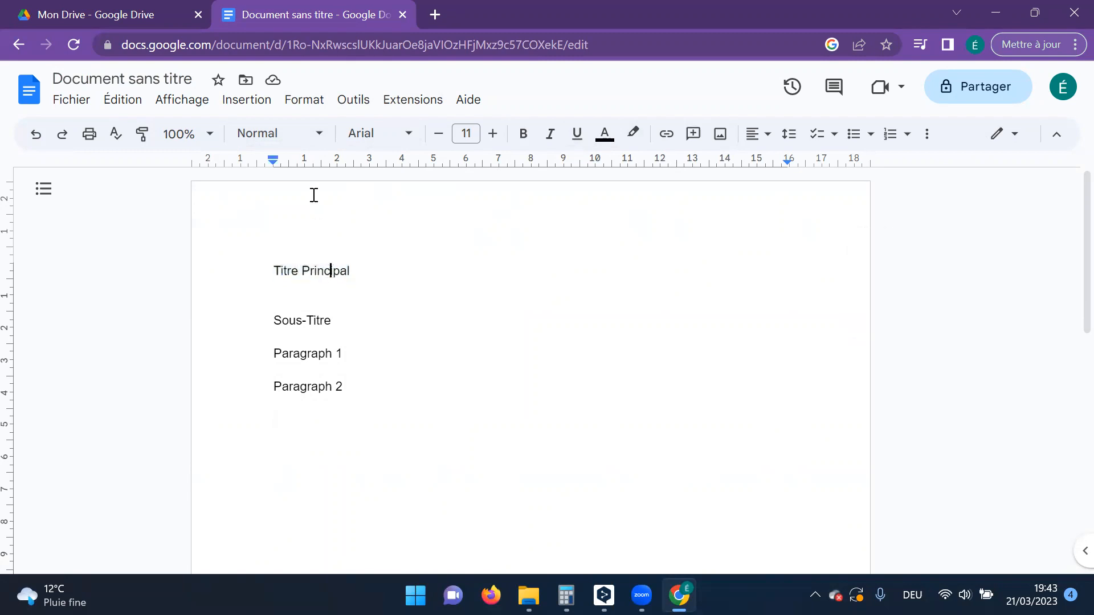
click(315, 137)
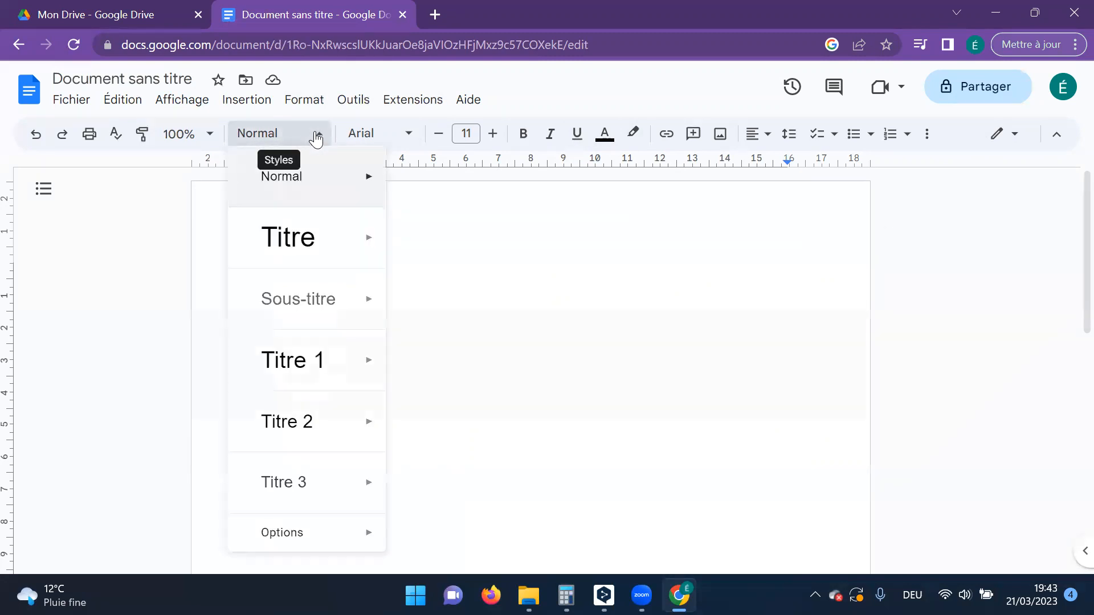
click(300, 239)
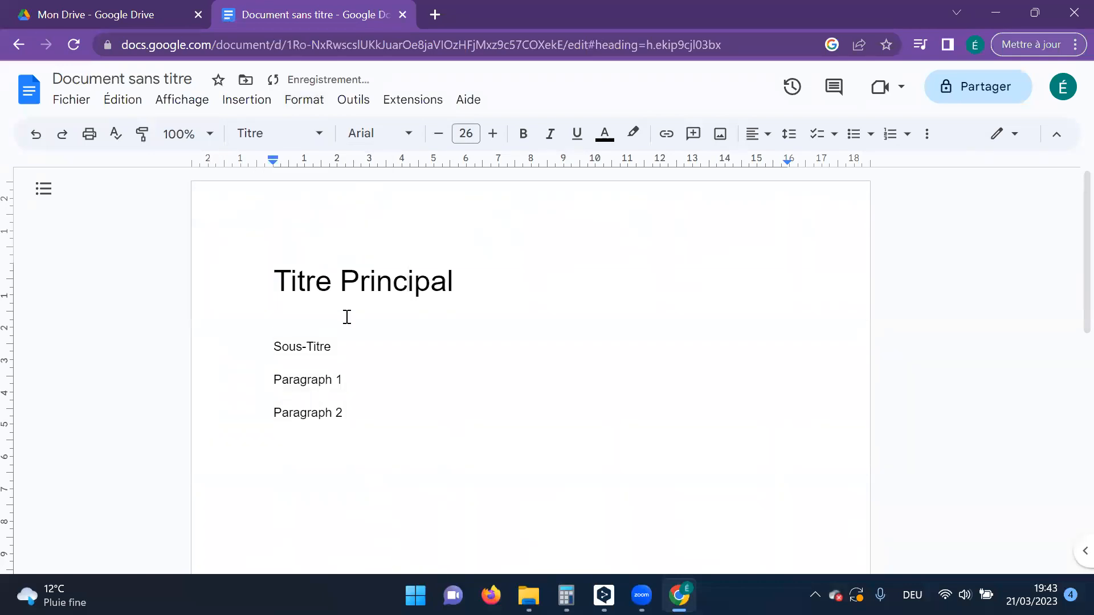
Step: Apply the Sous-titre style to the "Sous-Titre" line
click(318, 346)
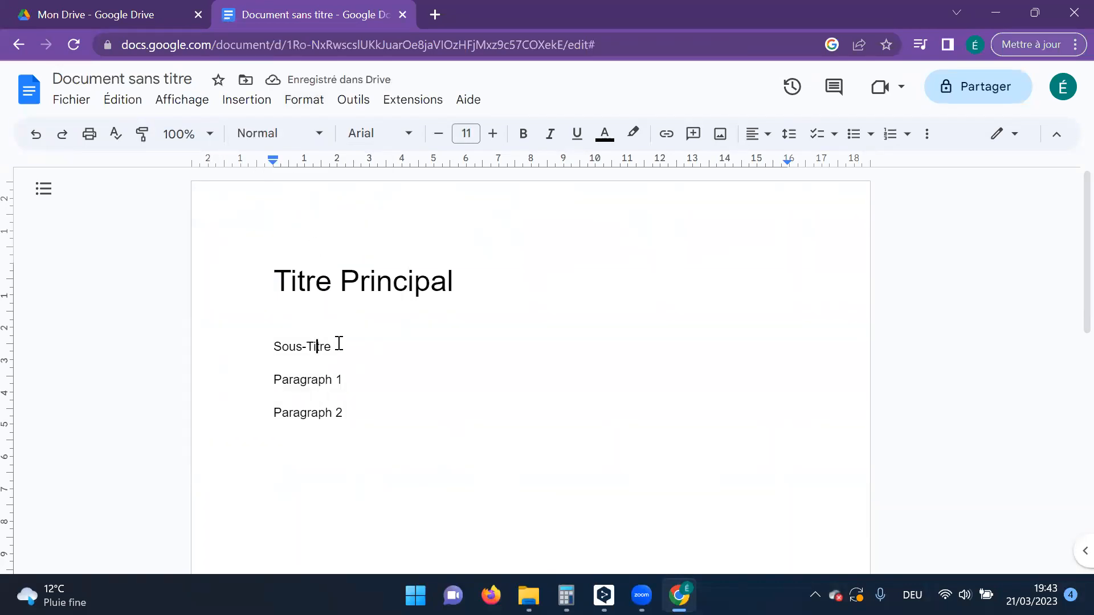
drag(320, 345, 270, 344)
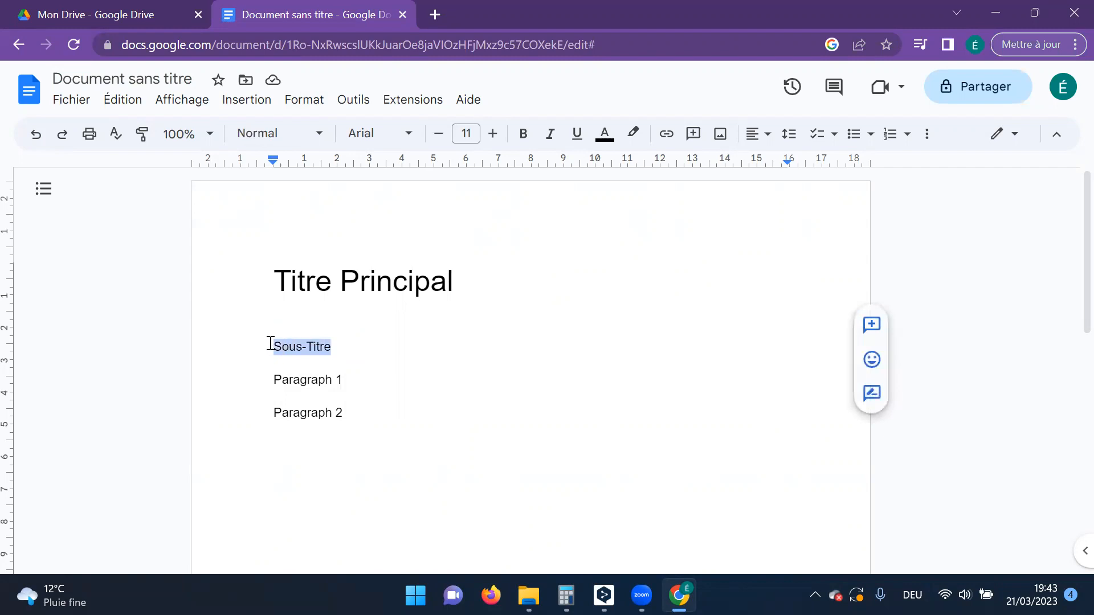
click(305, 347)
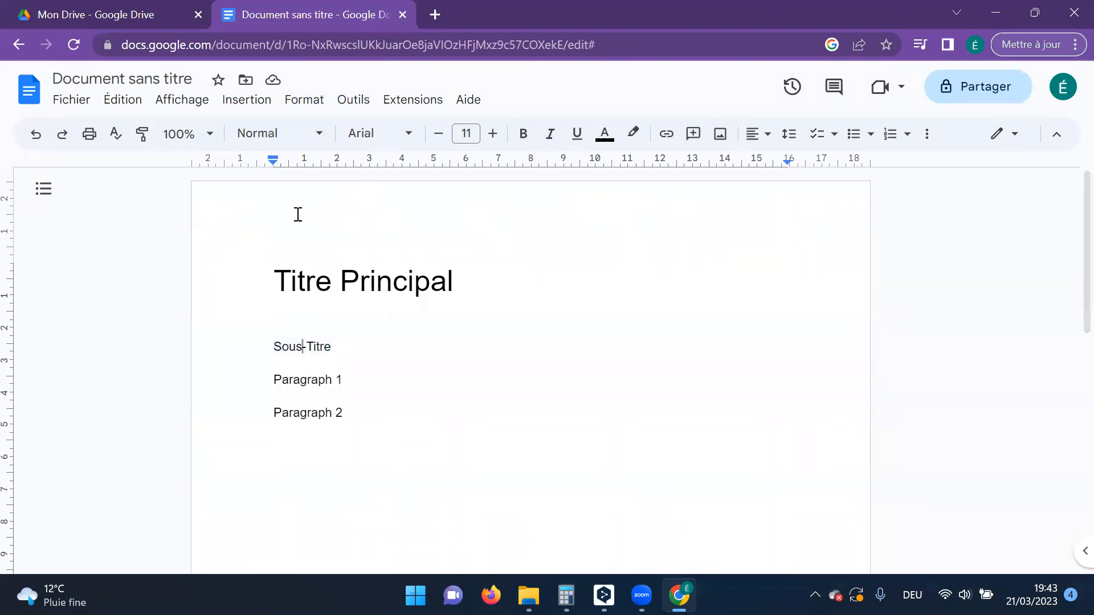
click(321, 134)
click(310, 298)
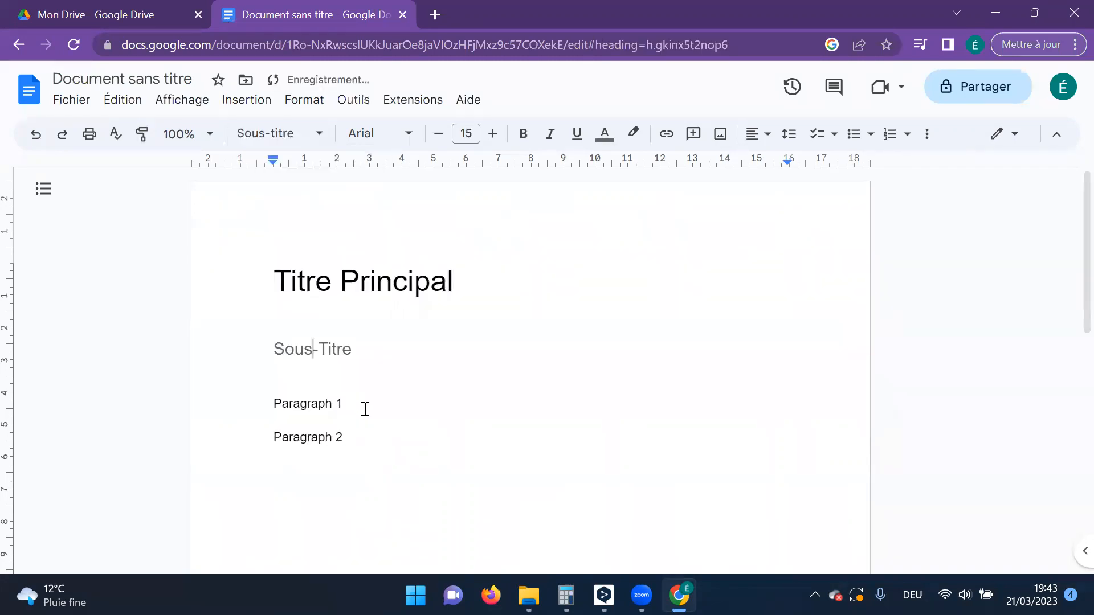
Step: Apply the Titre 2 heading style to the "Paragraph 1" line
click(301, 403)
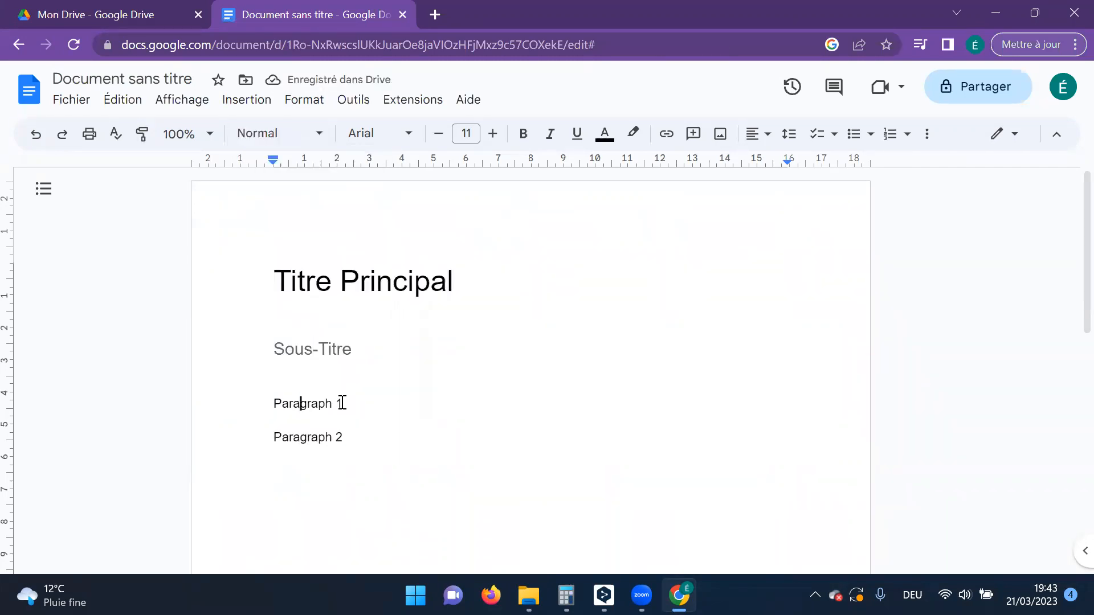
click(316, 134)
mouse_move(298, 386)
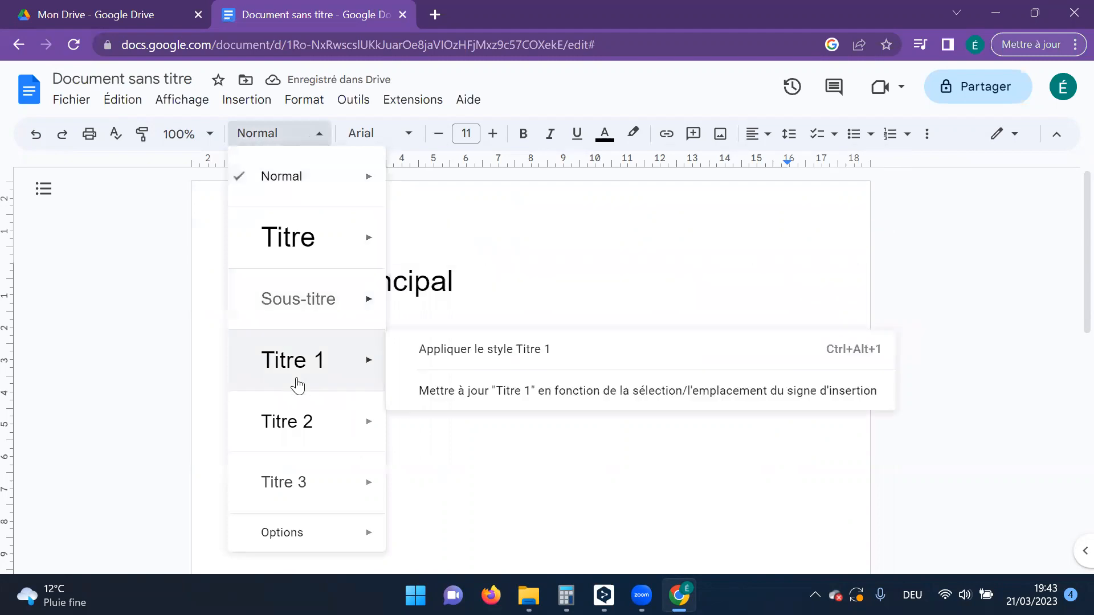
mouse_move(244, 425)
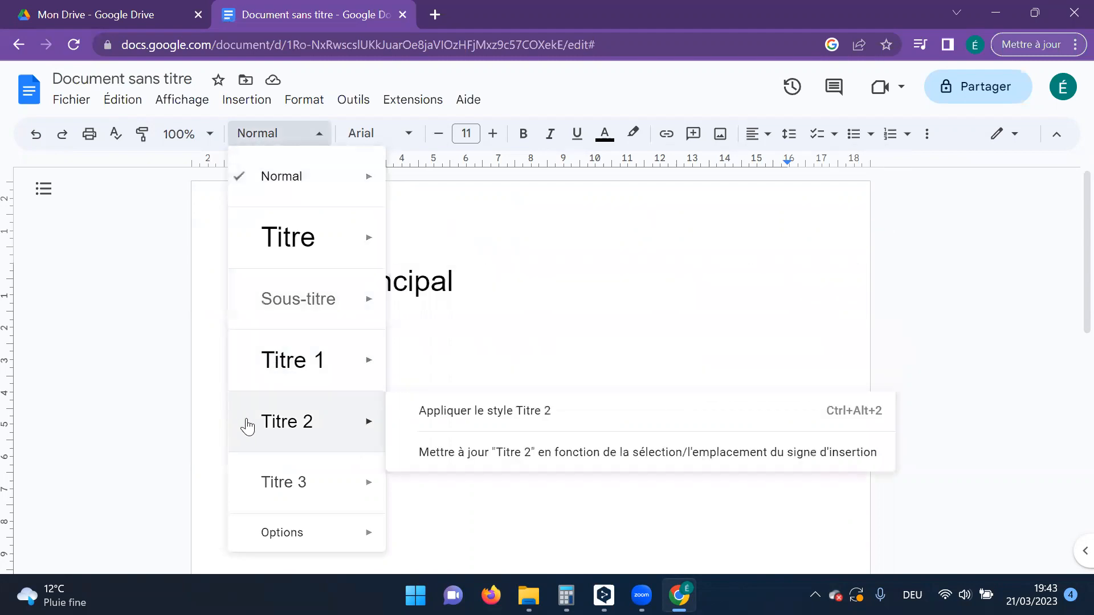
click(277, 422)
Step: Apply the Titre 3 heading style to the "Paragraph 2" line
click(324, 476)
click(281, 139)
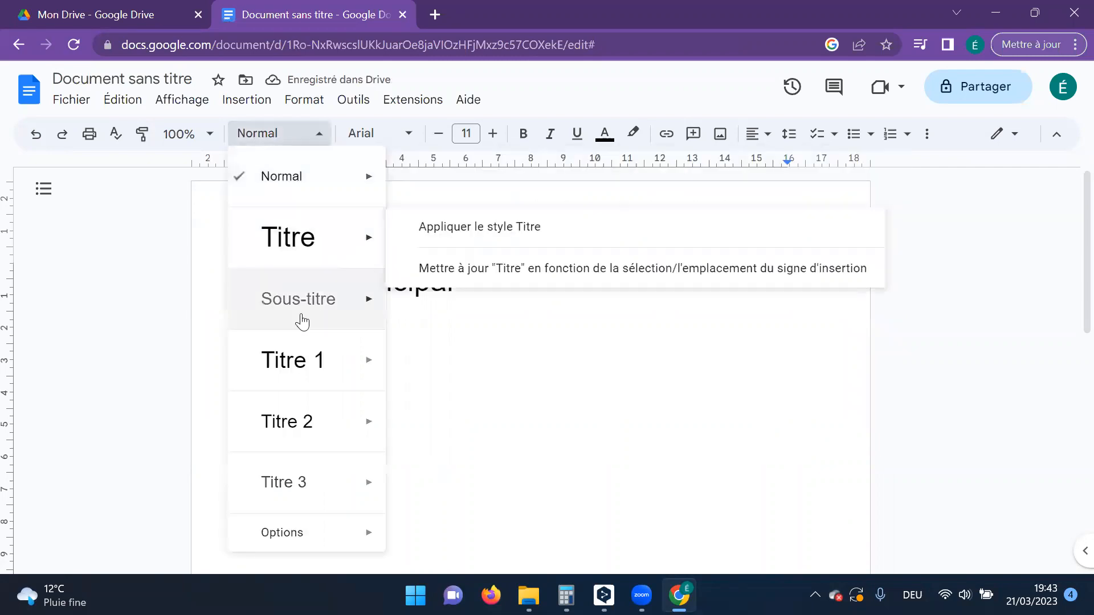
click(310, 483)
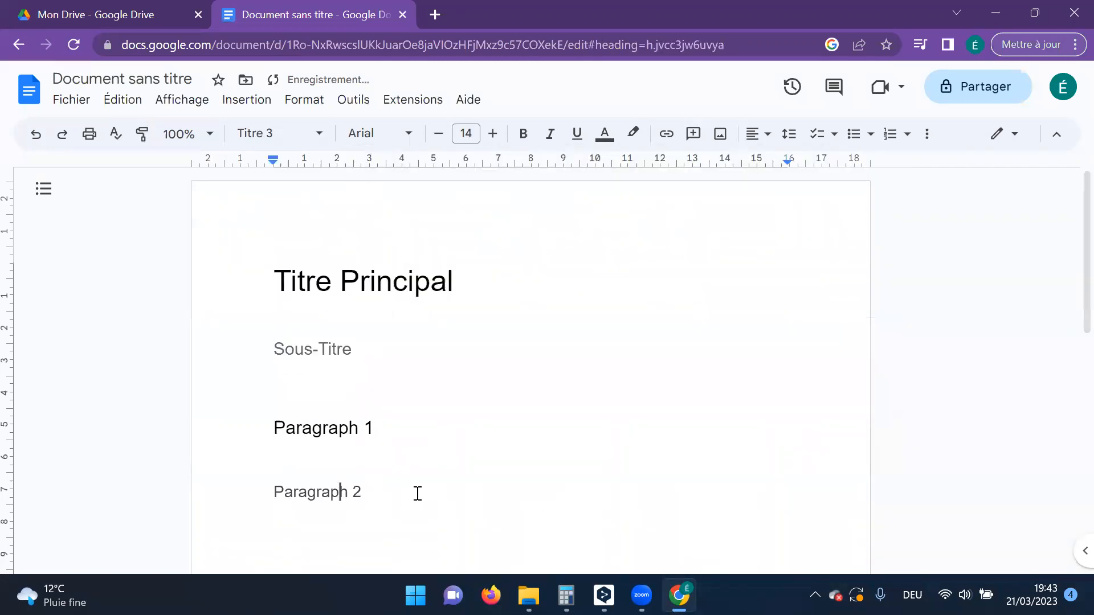
Step: Enter two lines of filler text, "asjkasjkaskajs" and "asjashashasa", between "Titre Principal" and "Sous-Titre"
click(324, 317)
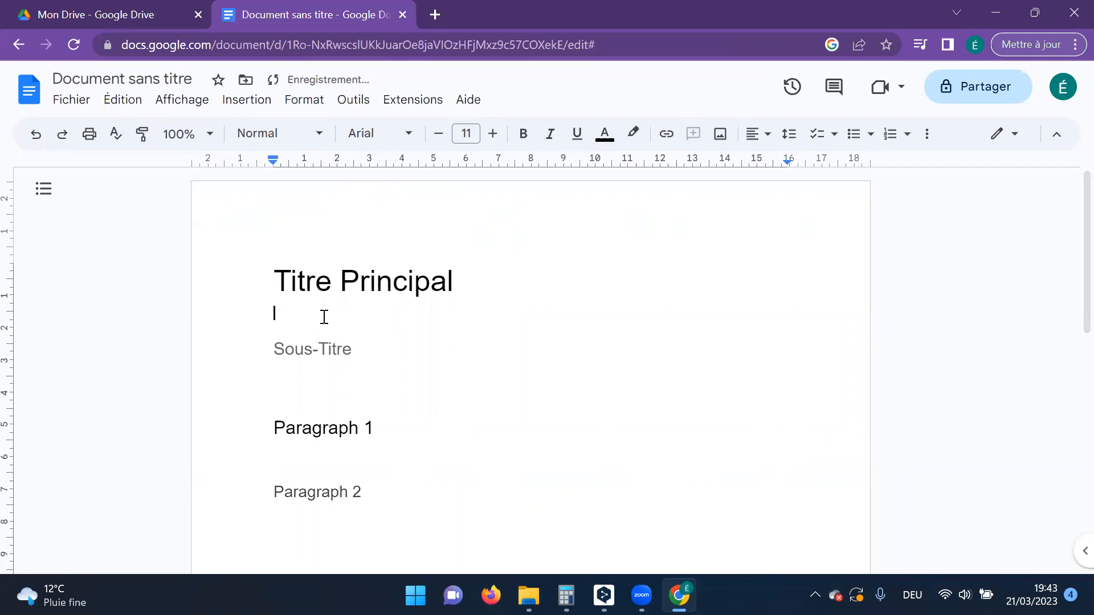
text(asjkasjkaskajs)
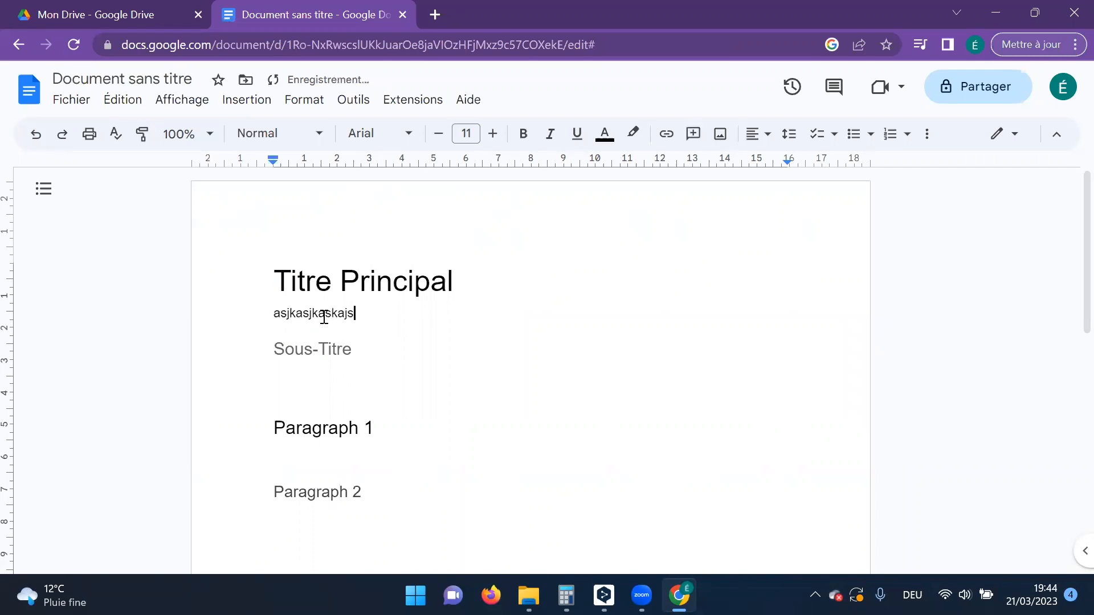
key(Return)
text(asjashashasas)
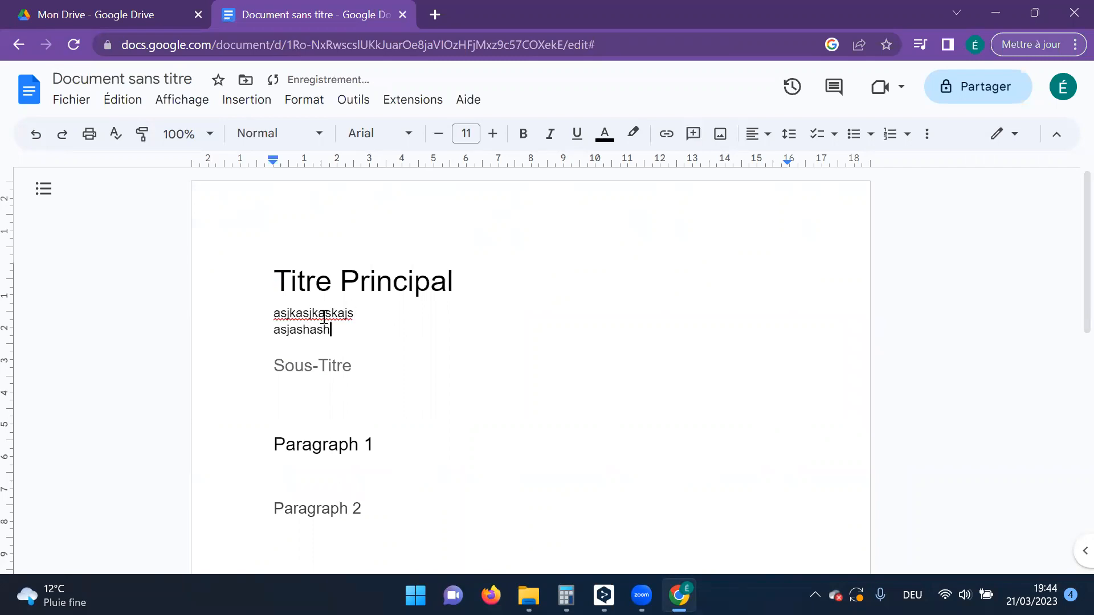
Step: Turn the two filler lines below "Titre Principal" into a bulleted list
key(shift+Up)
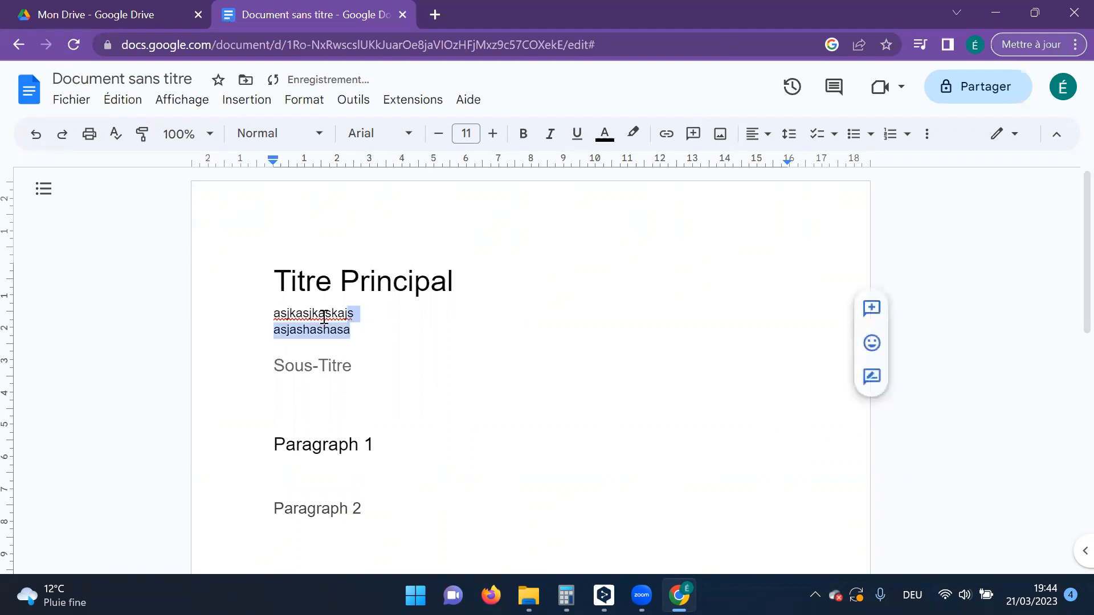
key(shift+Left)
key(shift+Left)
key(shift+Left)
key(shift+Left)
key(shift+Left)
key(shift+Left)
key(shift+Left)
key(shift+Left)
key(shift+Left)
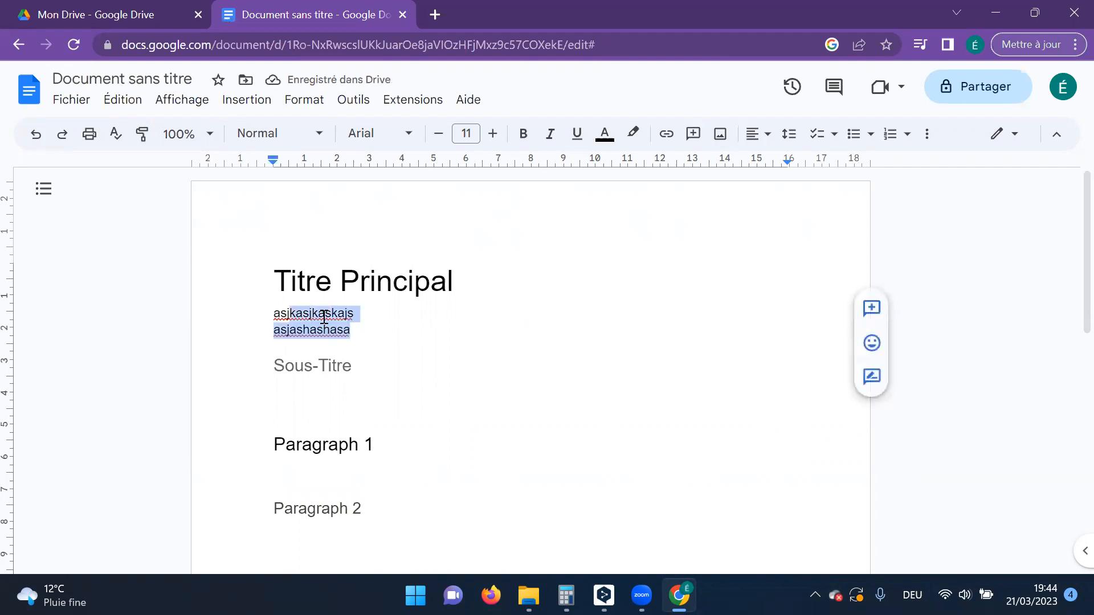
click(853, 141)
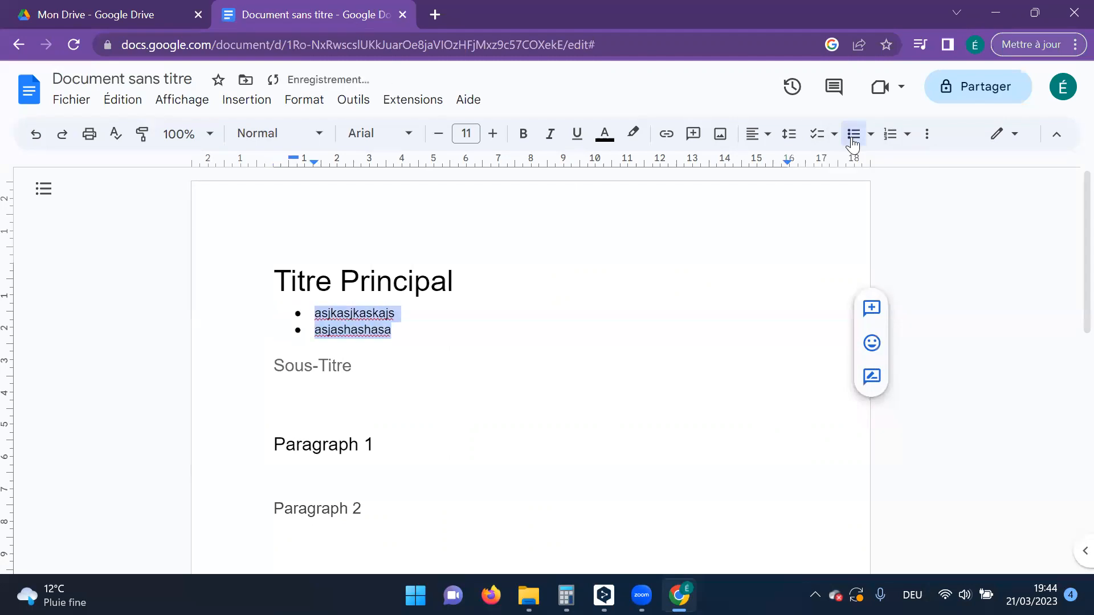
Step: Create a numbered list below "Sous-Titre" with two items, each reading "asasasasa"
click(310, 392)
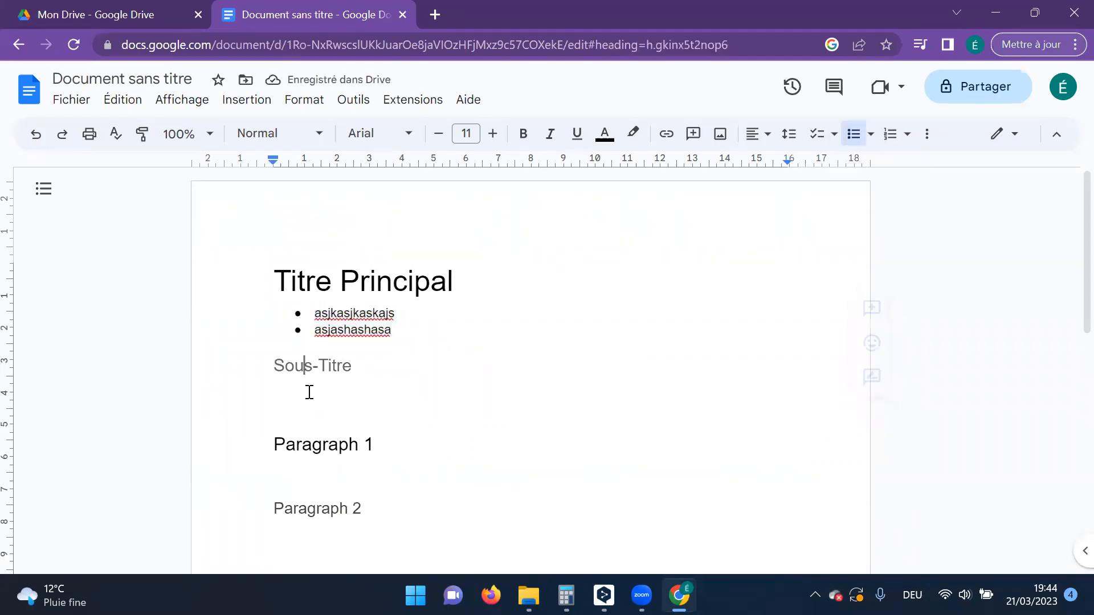
click(310, 392)
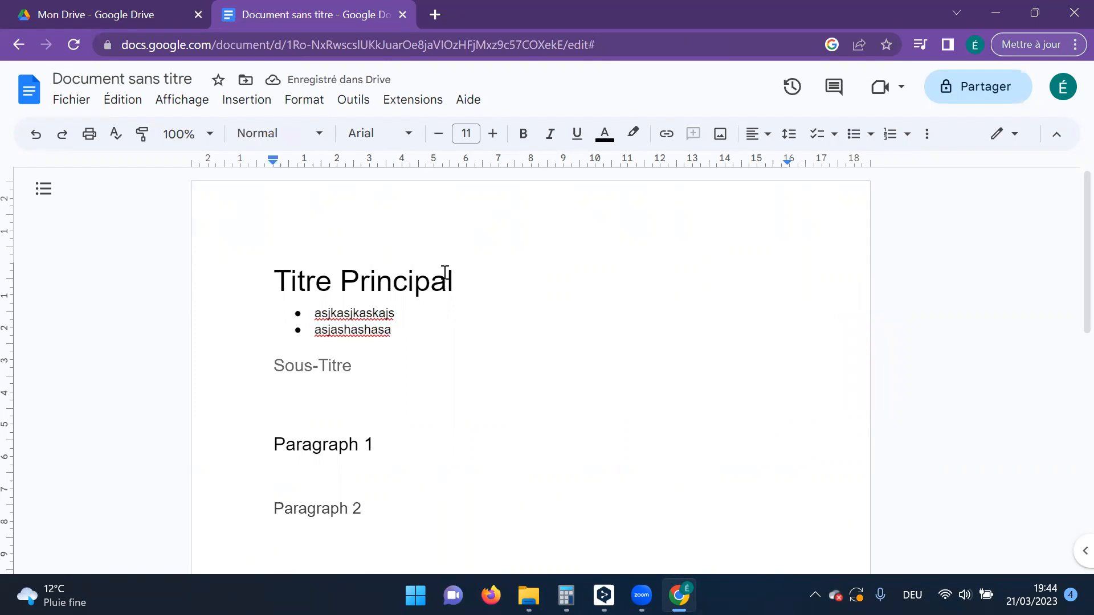
click(889, 133)
text(asasasasa)
key(Return)
text(asasasas)
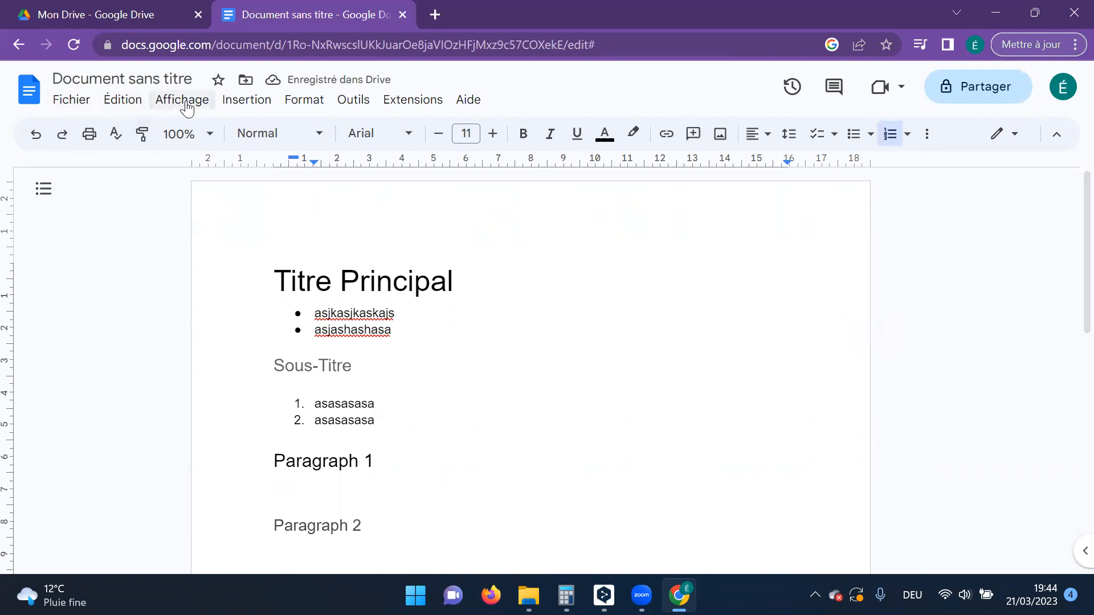
click(121, 102)
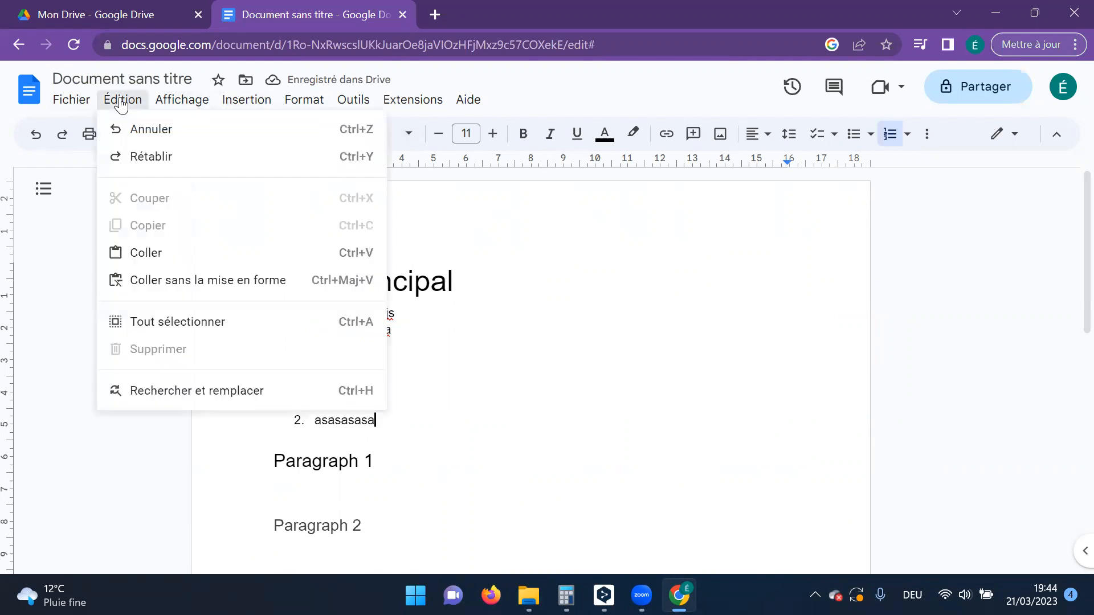
mouse_move(251, 106)
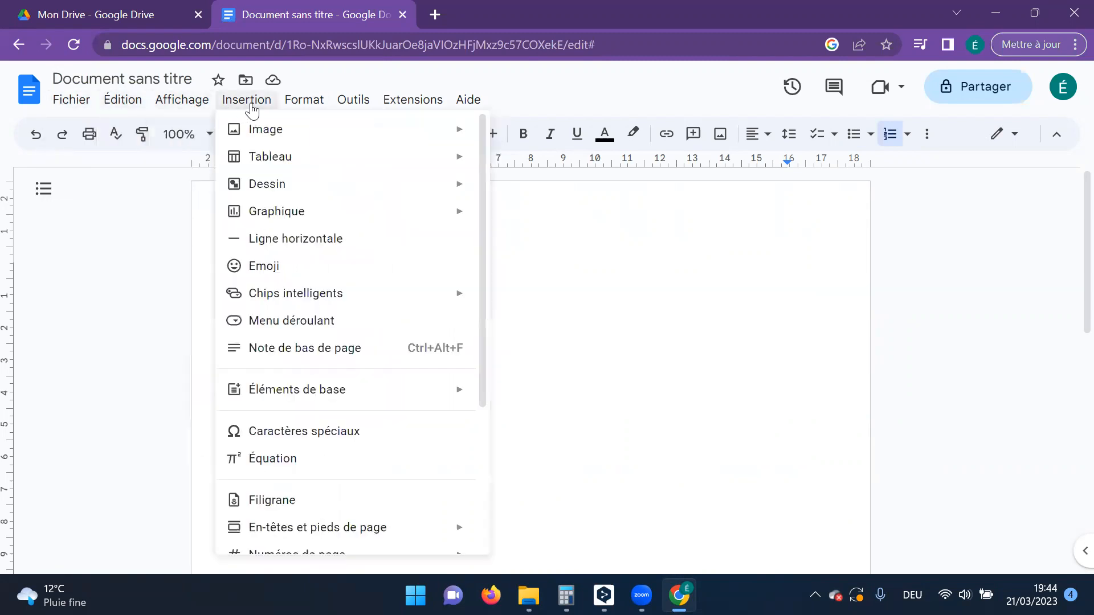
mouse_move(335, 98)
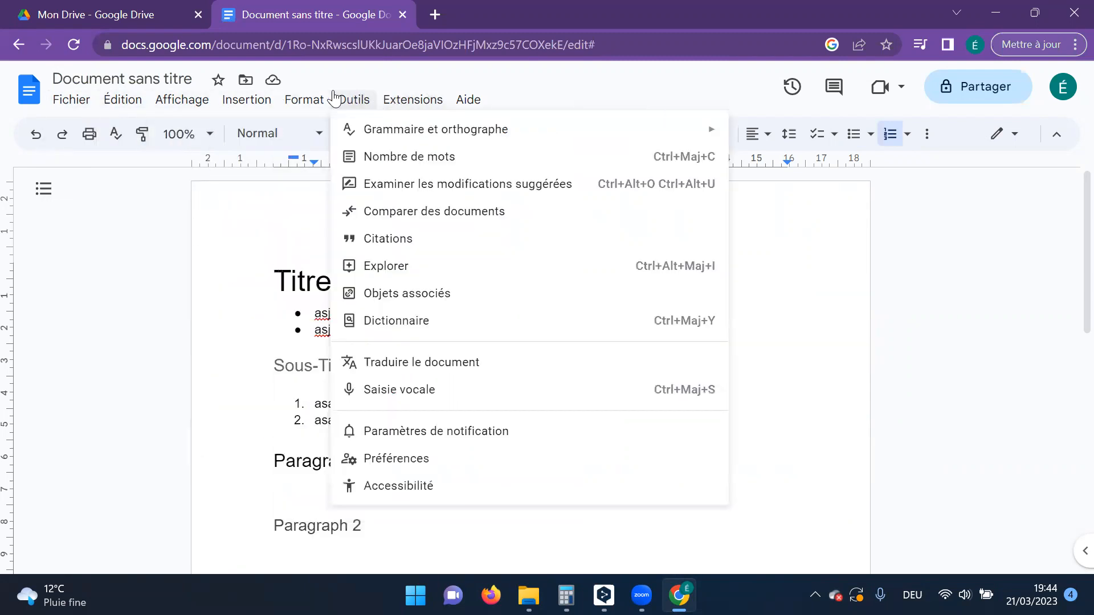
click(633, 331)
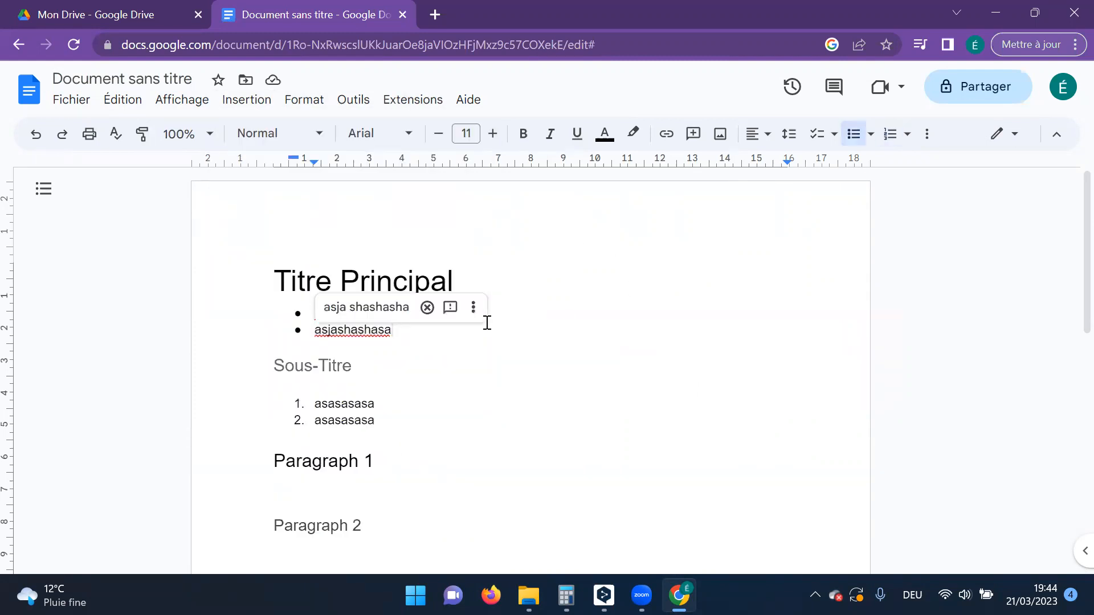
click(398, 468)
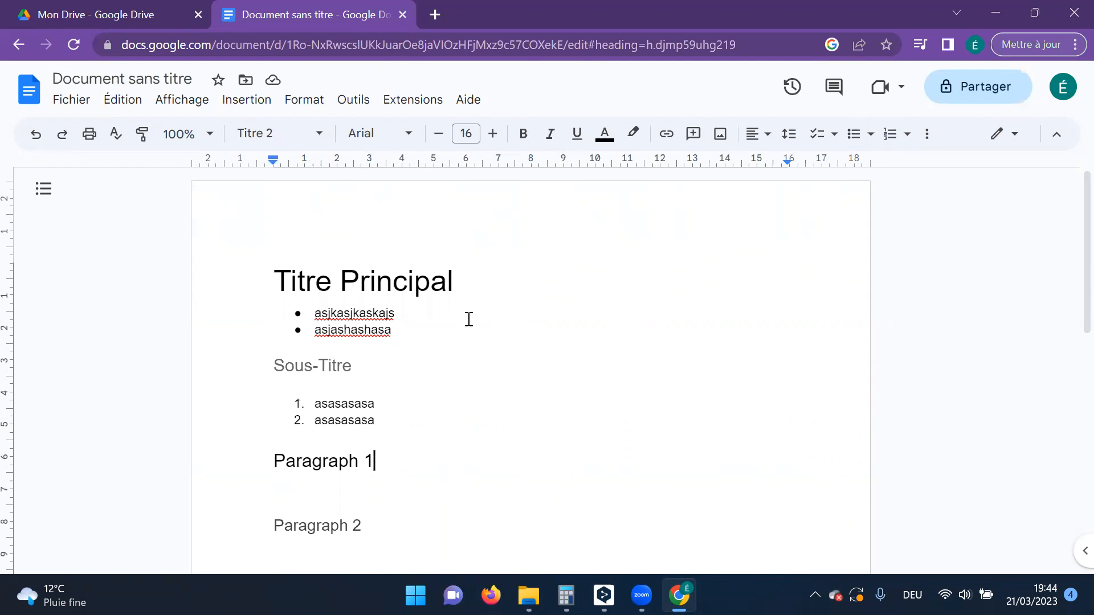
Step: Add a blank line below "Titre Principal" and insert the image airbnbs-in-budapest-1024x576.jpg from the computer there
click(471, 280)
key(Return)
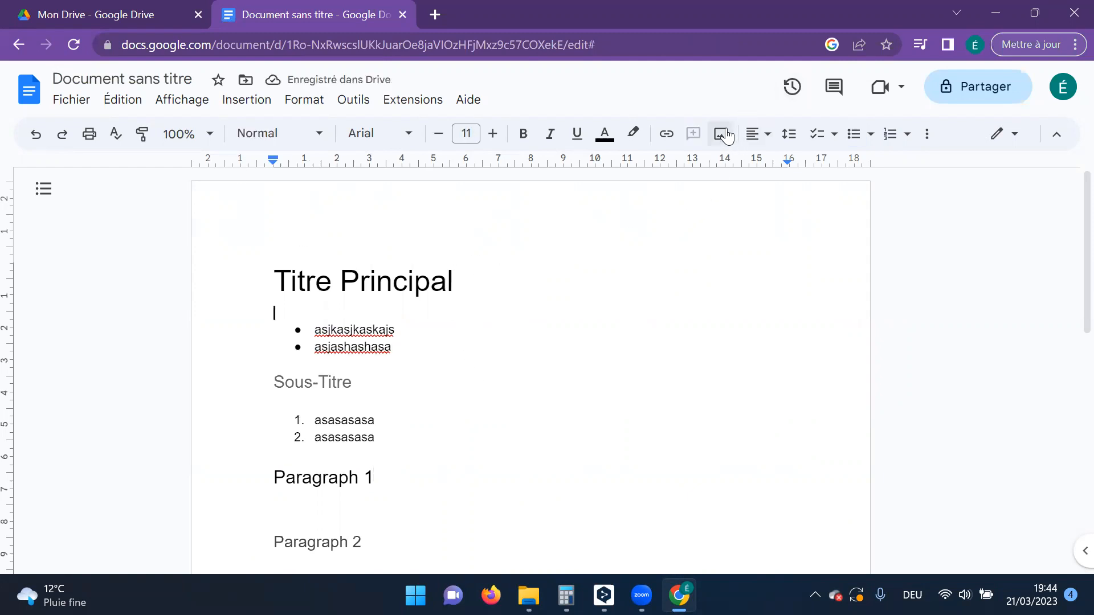
click(243, 106)
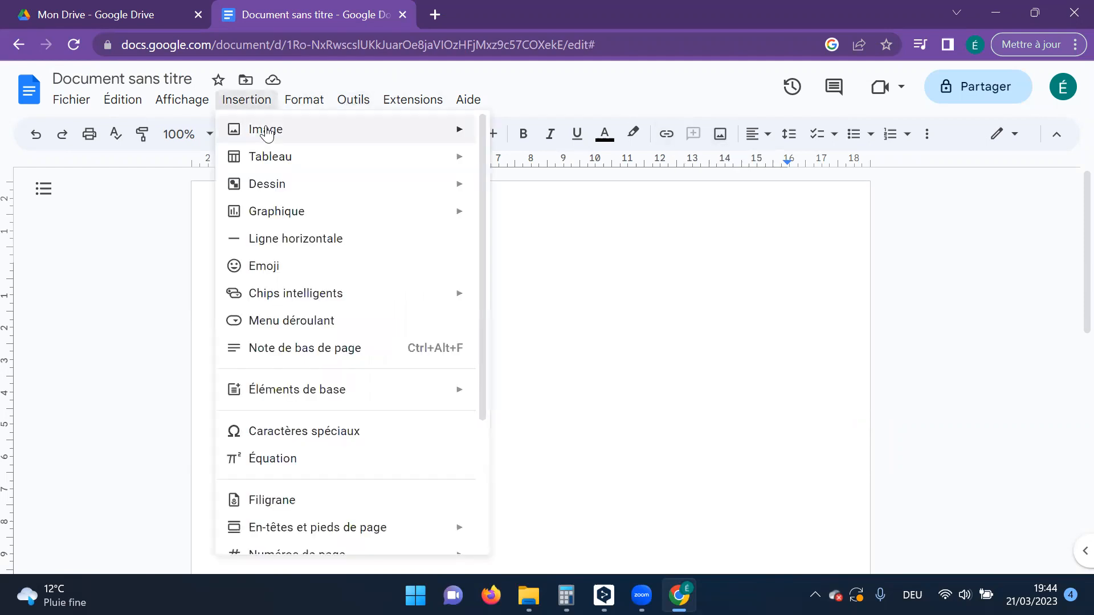
mouse_move(270, 137)
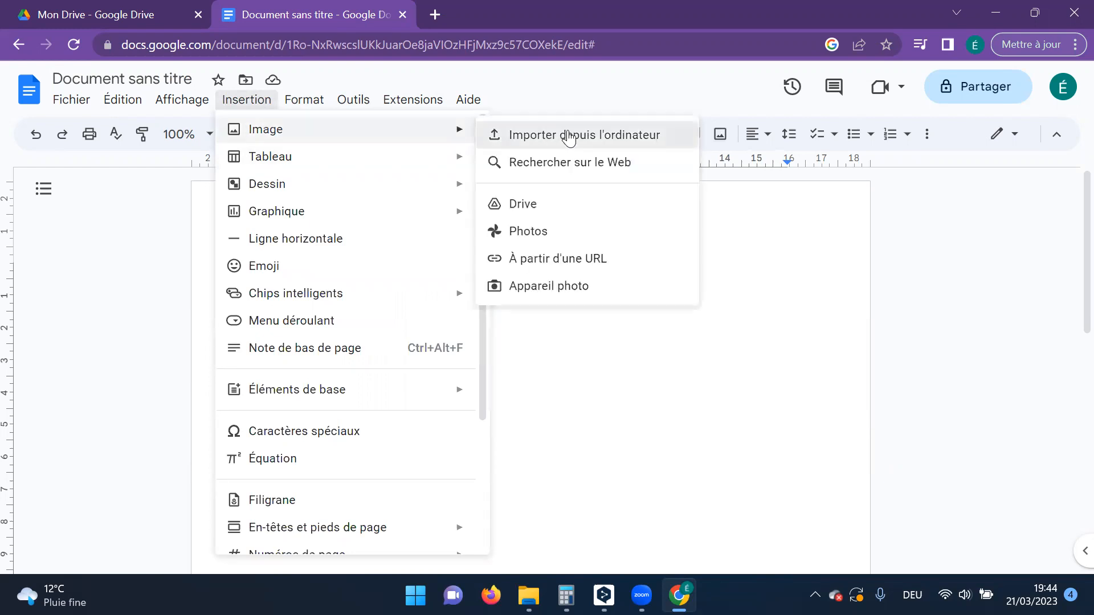
click(566, 137)
click(239, 165)
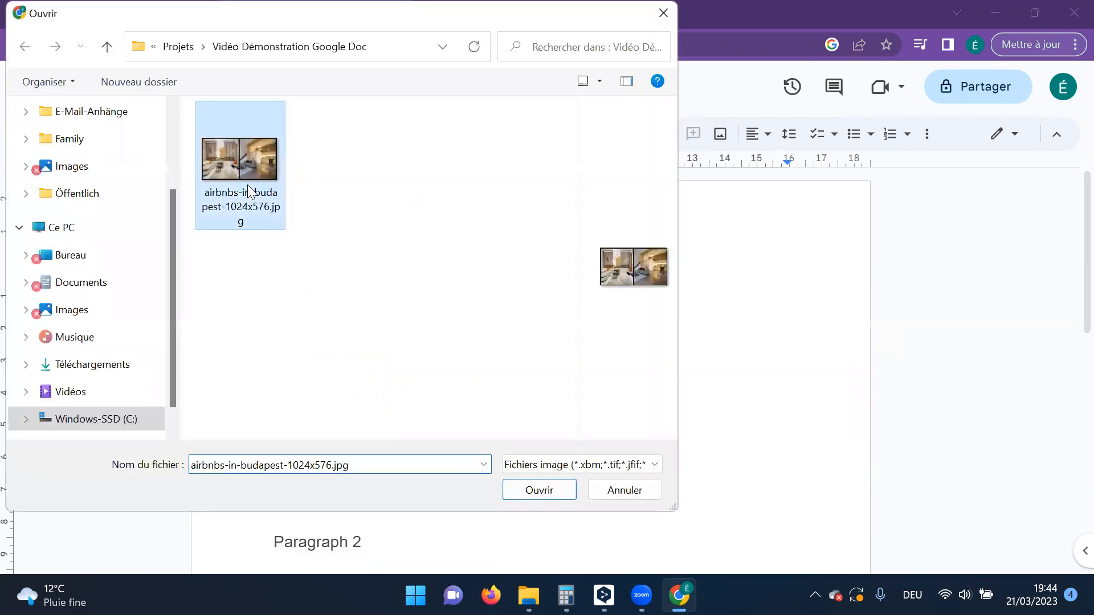
click(528, 489)
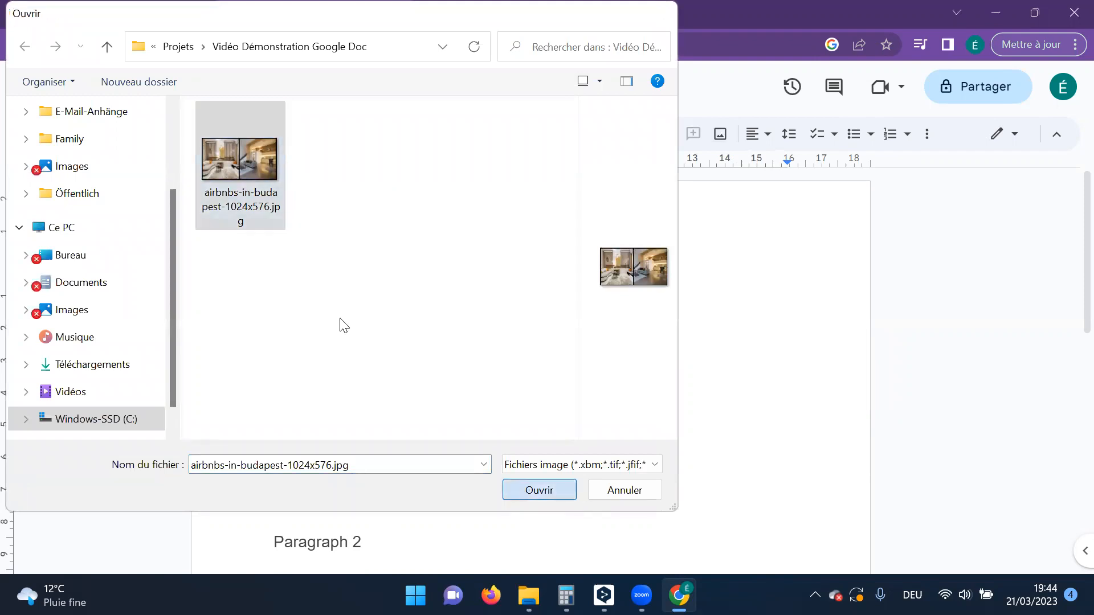
Step: Insert a table with five columns and three rows on the blank line below the "Paragraph 1" heading
scroll(443, 462, down, 5)
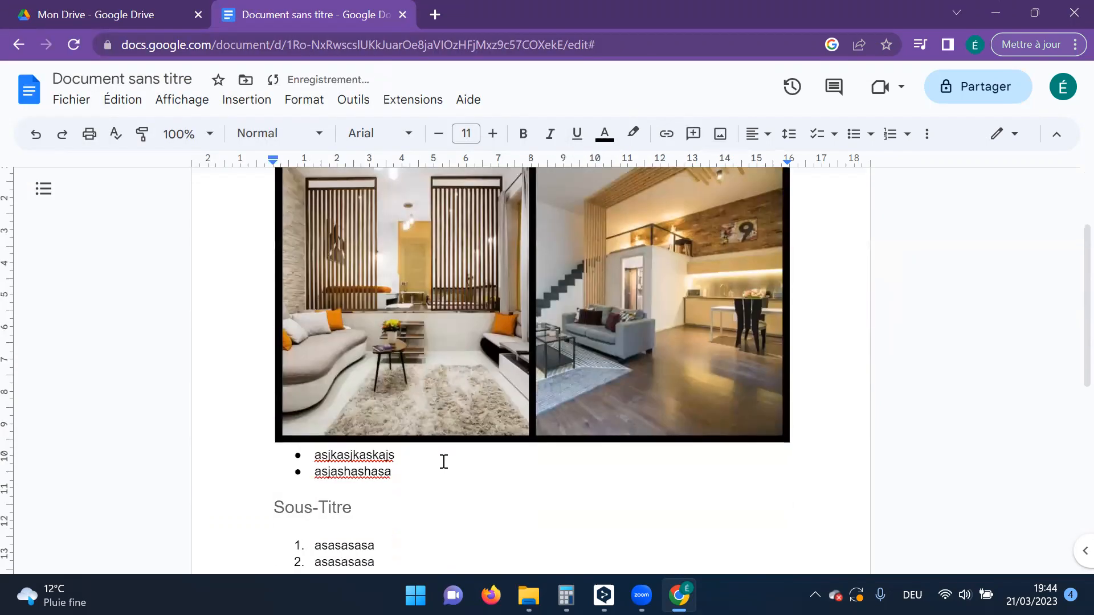
click(346, 396)
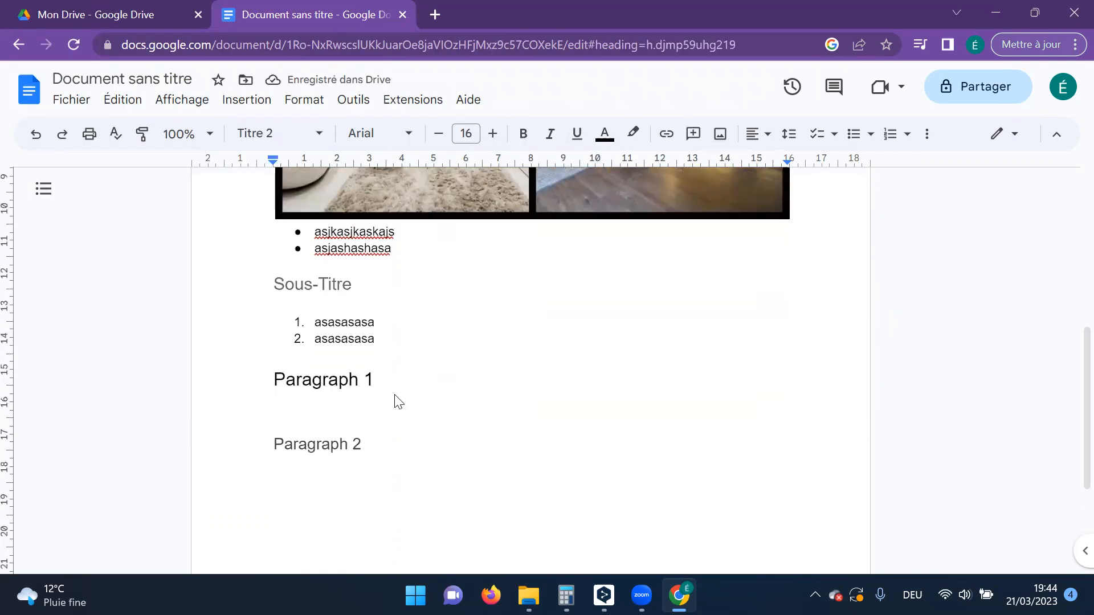
click(397, 403)
click(261, 101)
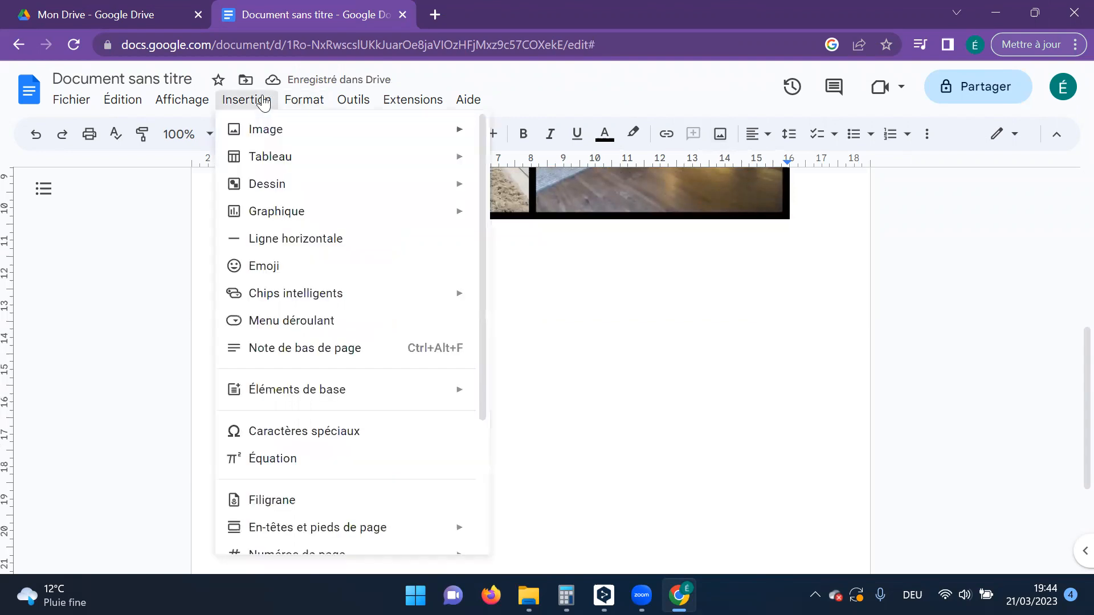
mouse_move(313, 168)
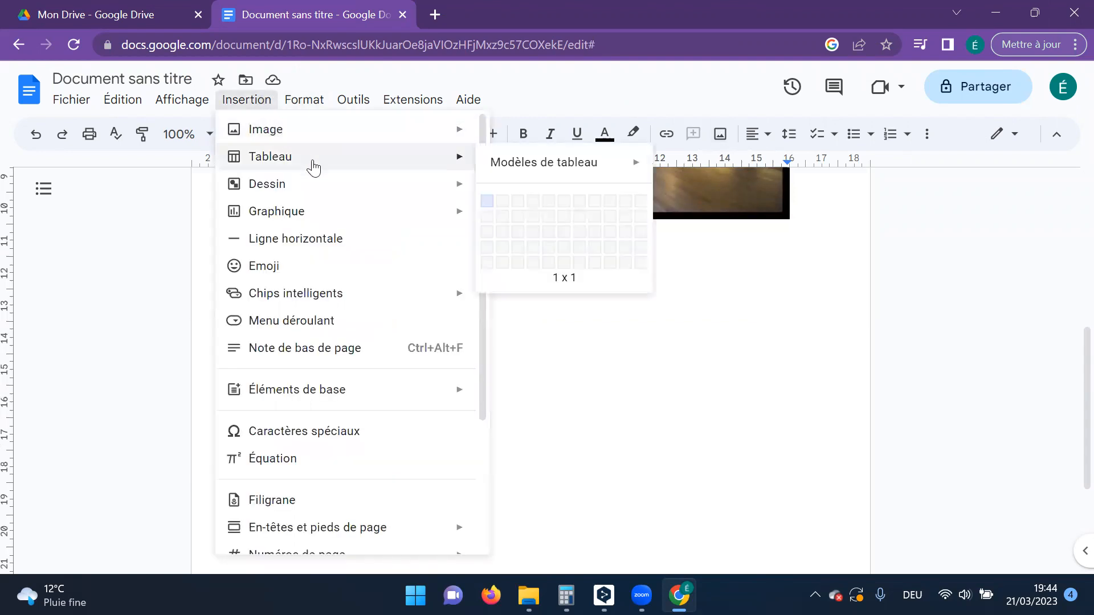
click(553, 229)
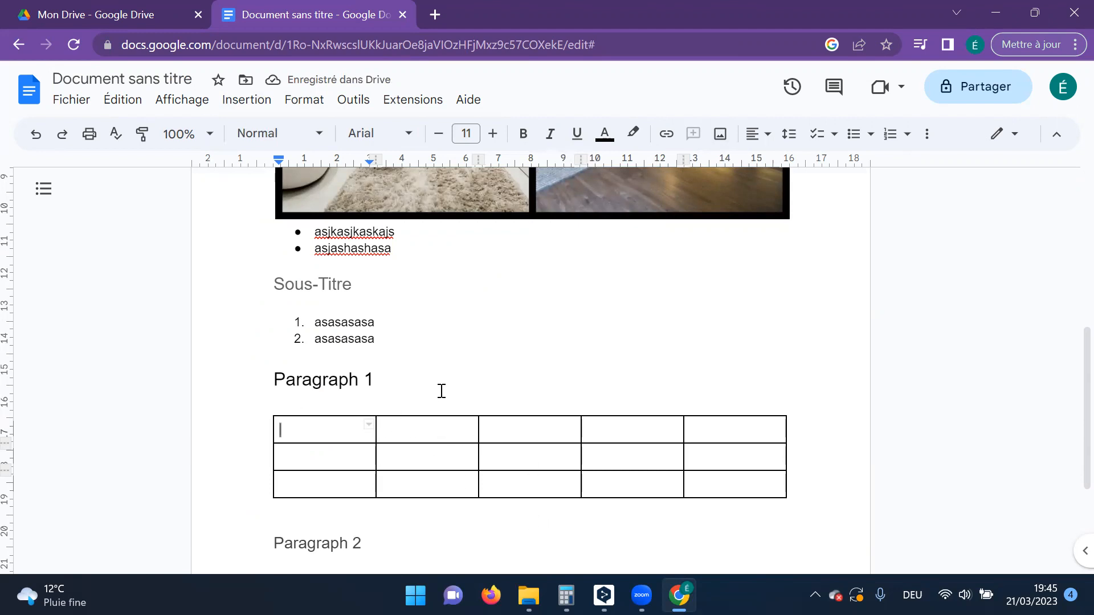
Step: Show the document outline, visit "Paragraph 2", "Paragraph 1" and "Titre Principal" through it, and hide it again
scroll(441, 391, up, 7)
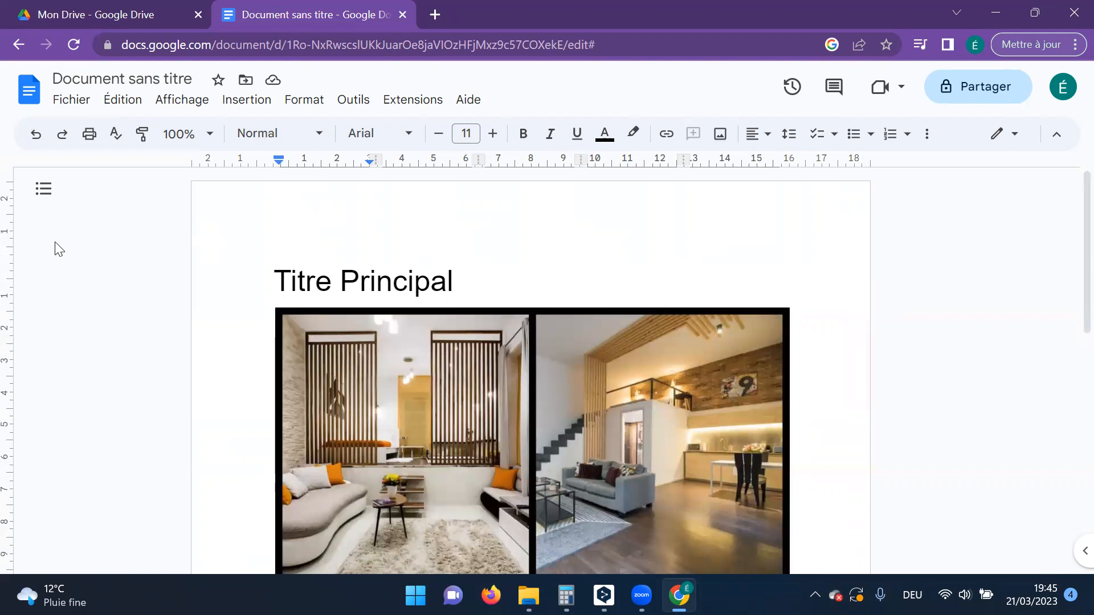
click(44, 191)
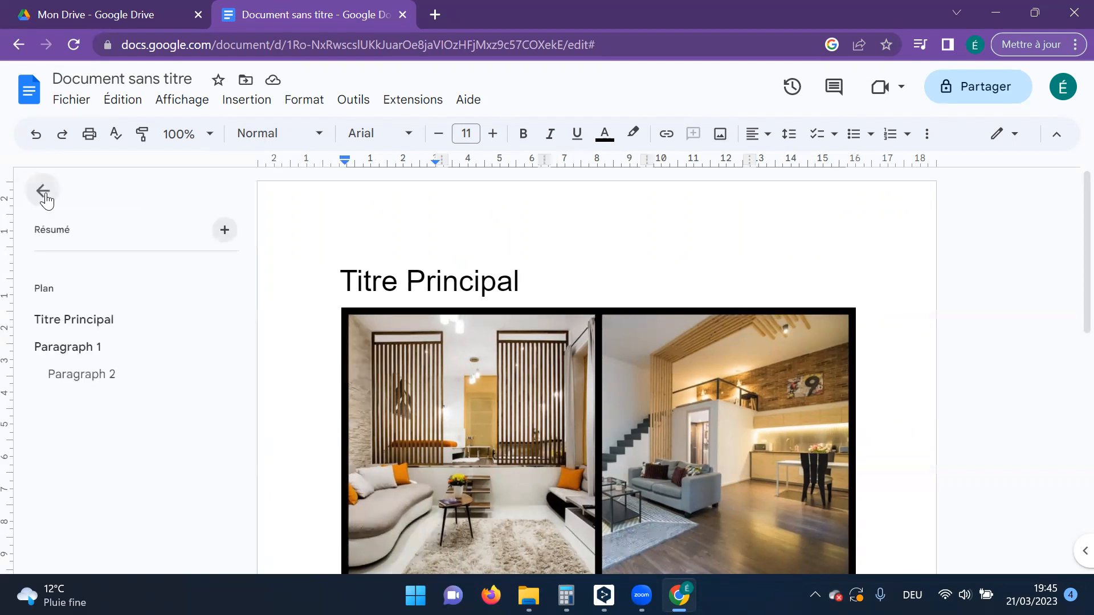
click(83, 377)
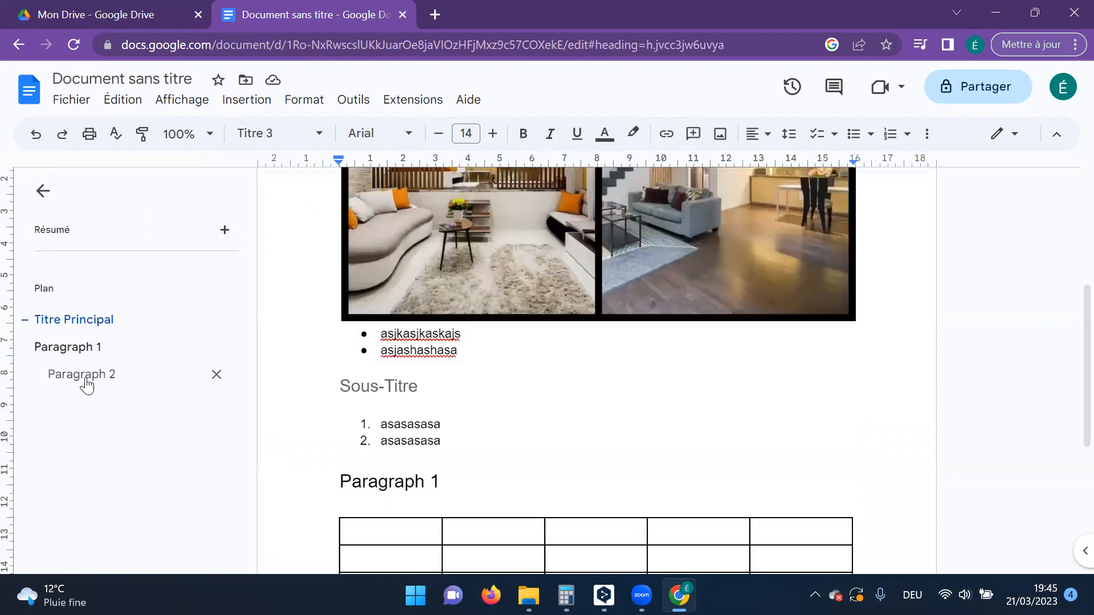
click(63, 348)
click(69, 318)
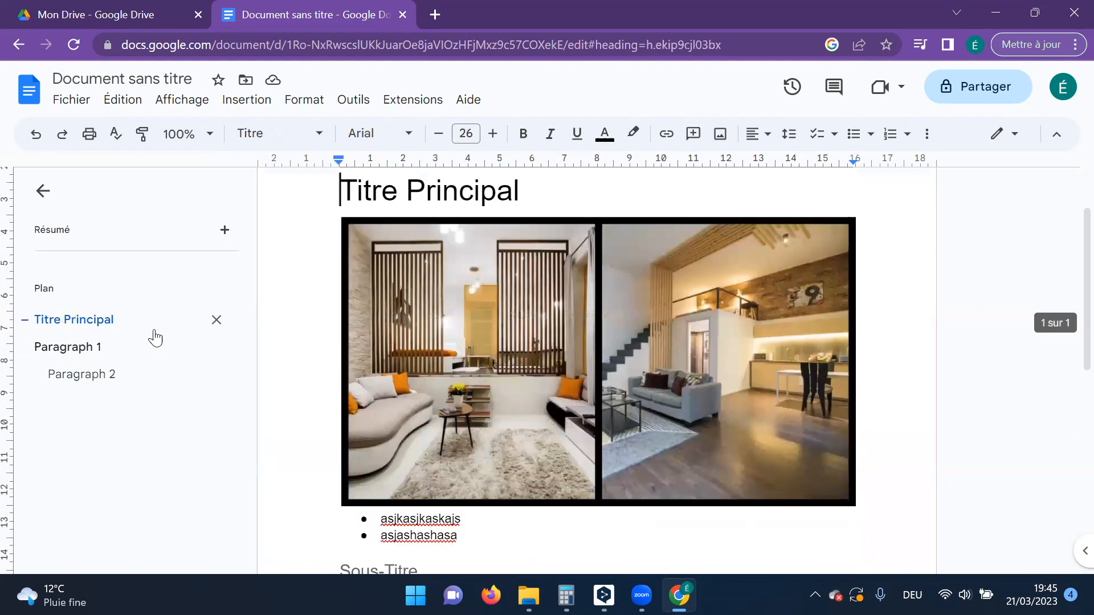
click(41, 191)
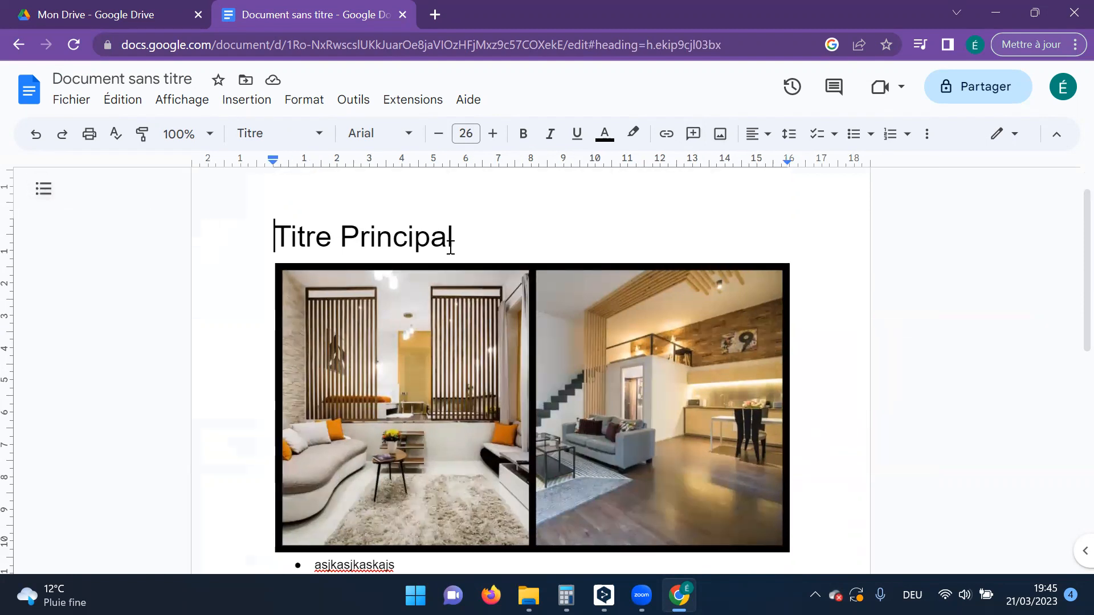
click(523, 238)
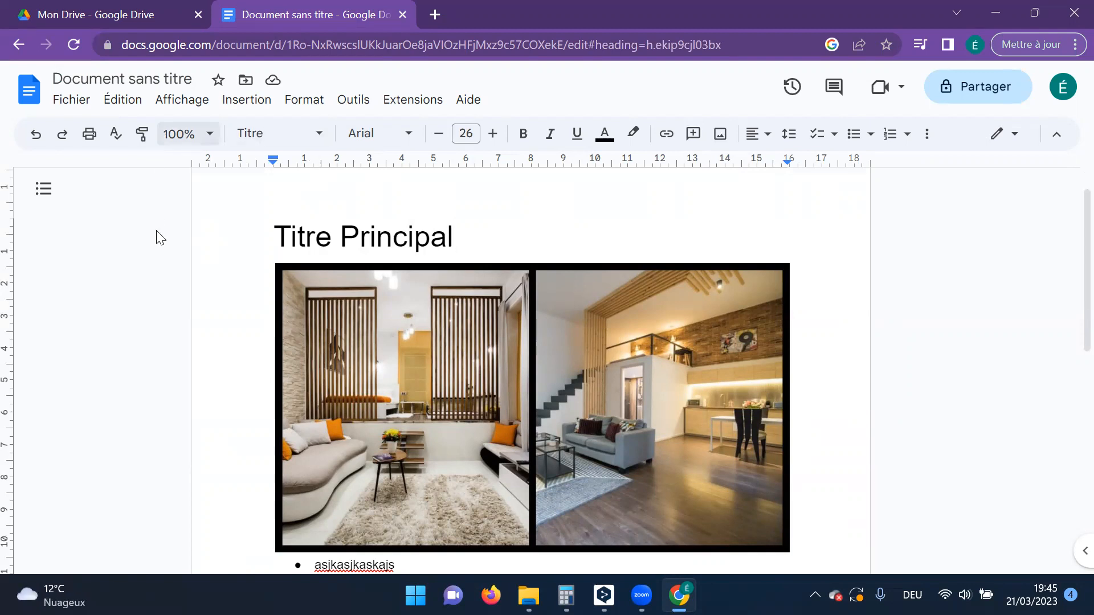
click(72, 101)
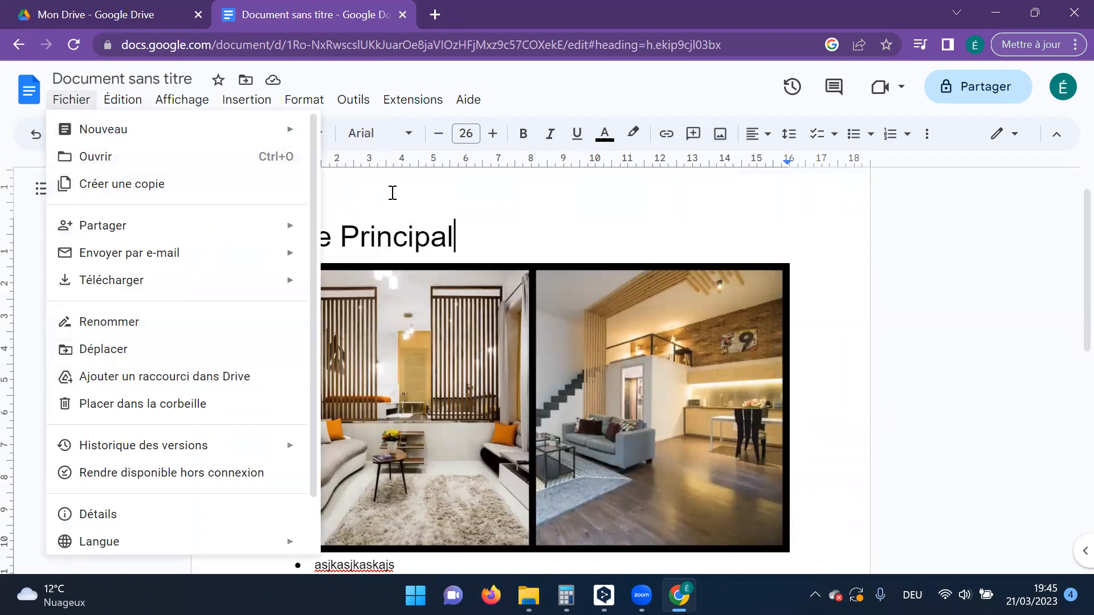
click(517, 240)
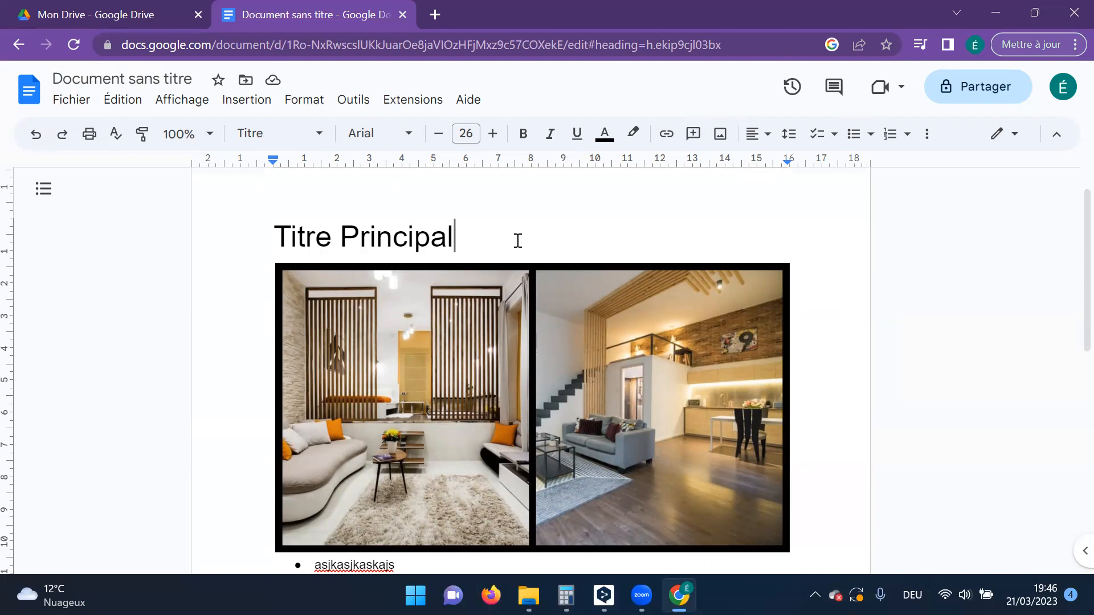
Step: Rename the document "Google Document Test"
click(141, 78)
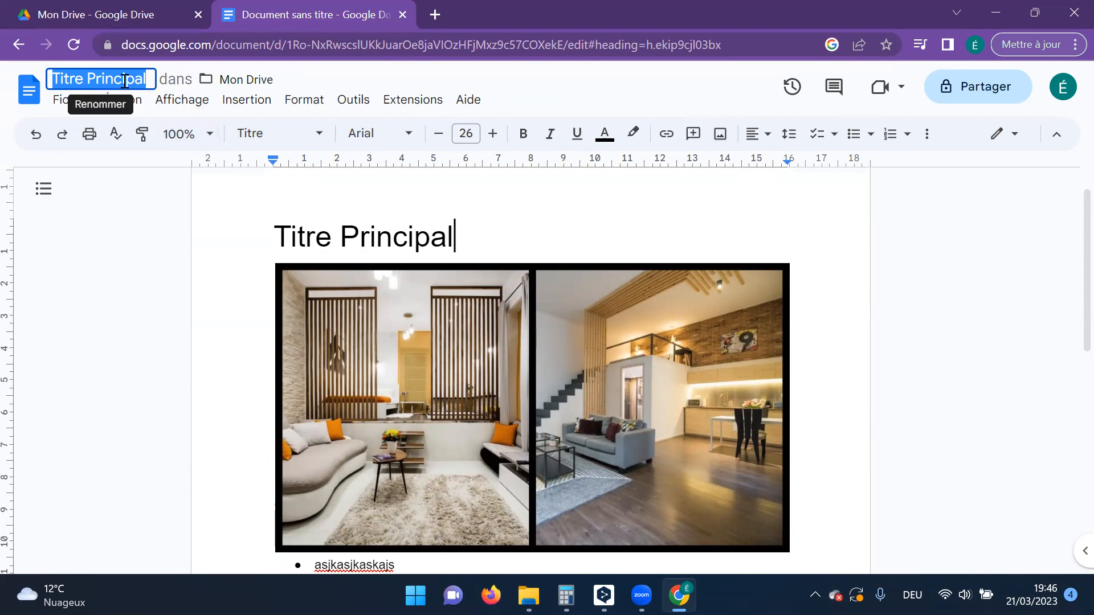
text(Google)
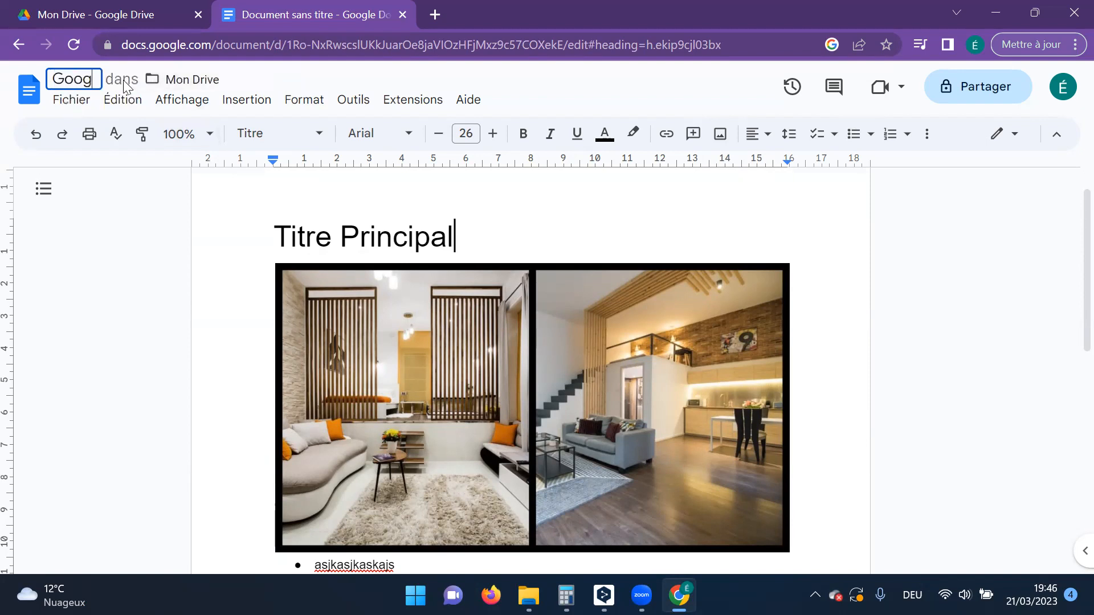
key(BackSpace)
key(BackSpace)
text(le )
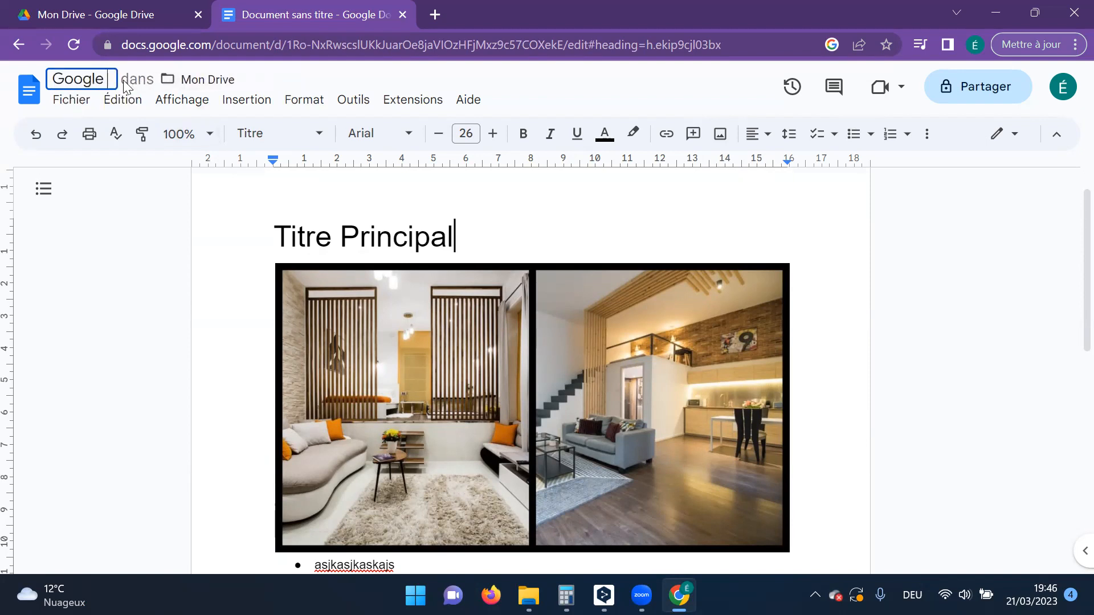
text(Document Test)
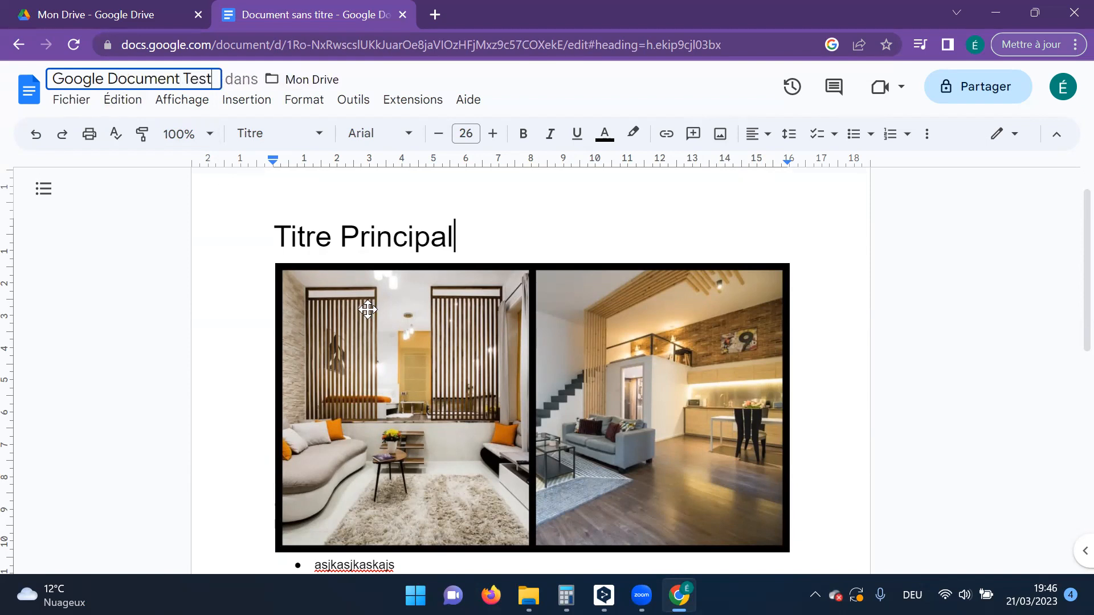
click(276, 234)
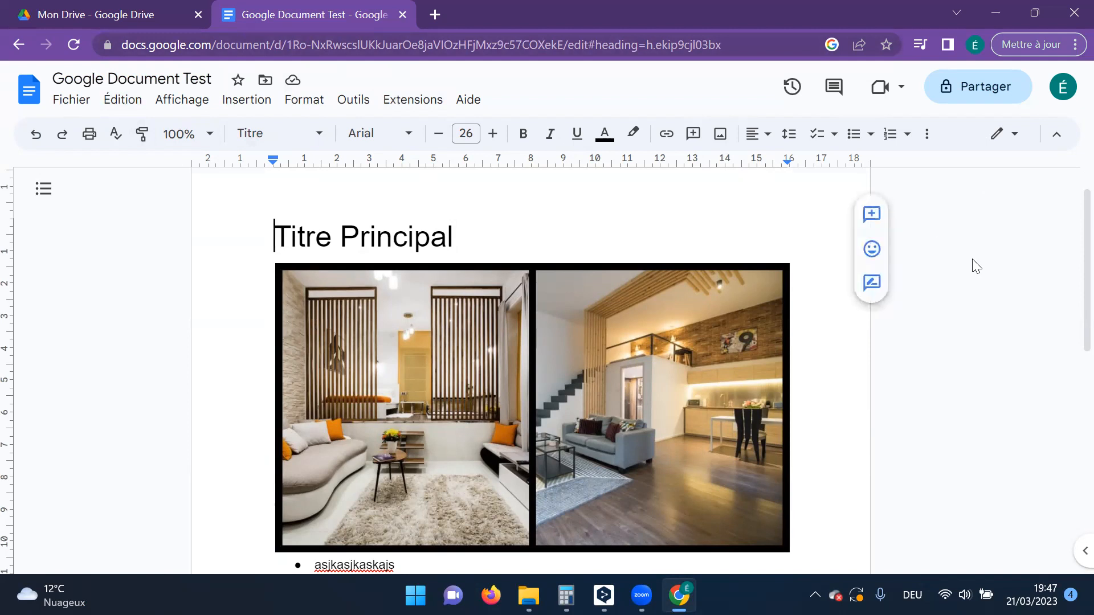
Step: Open the document's sharing settings and add the test e-mail address as a recipient
click(995, 98)
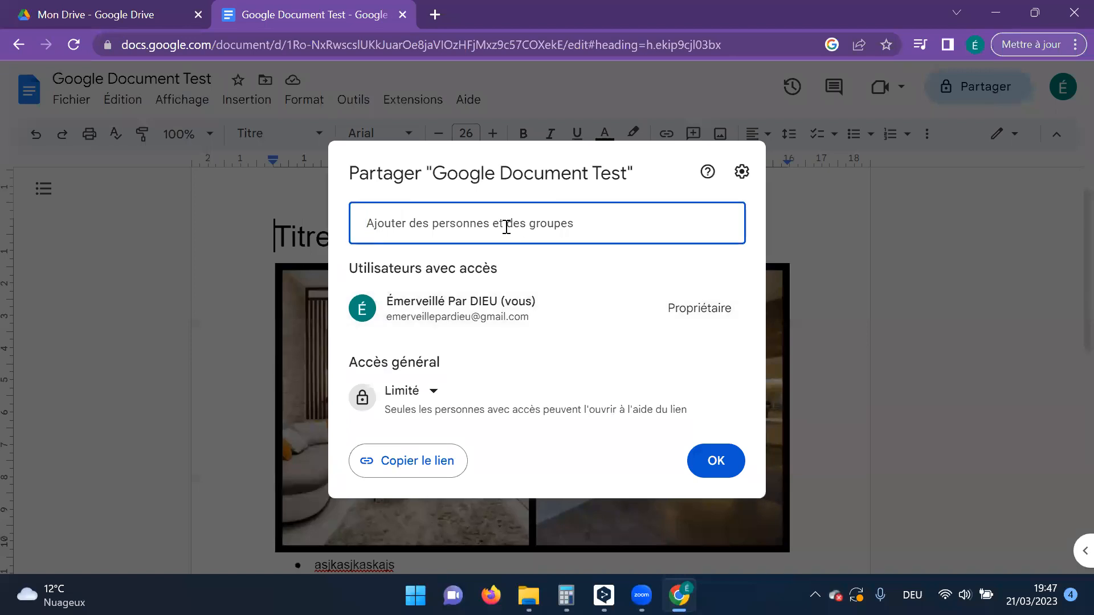
click(496, 222)
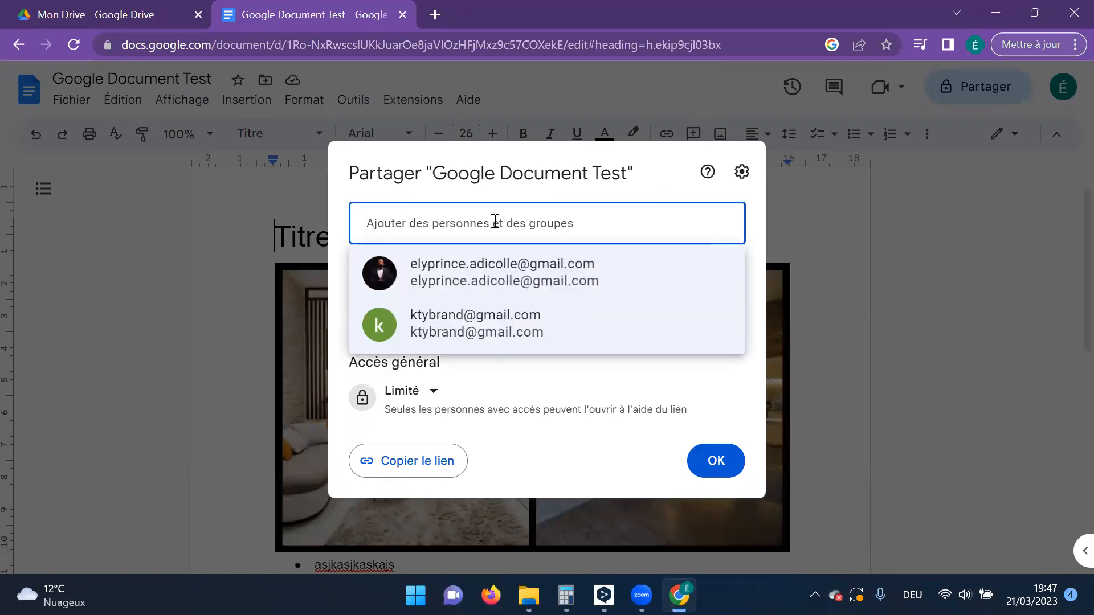
click(653, 392)
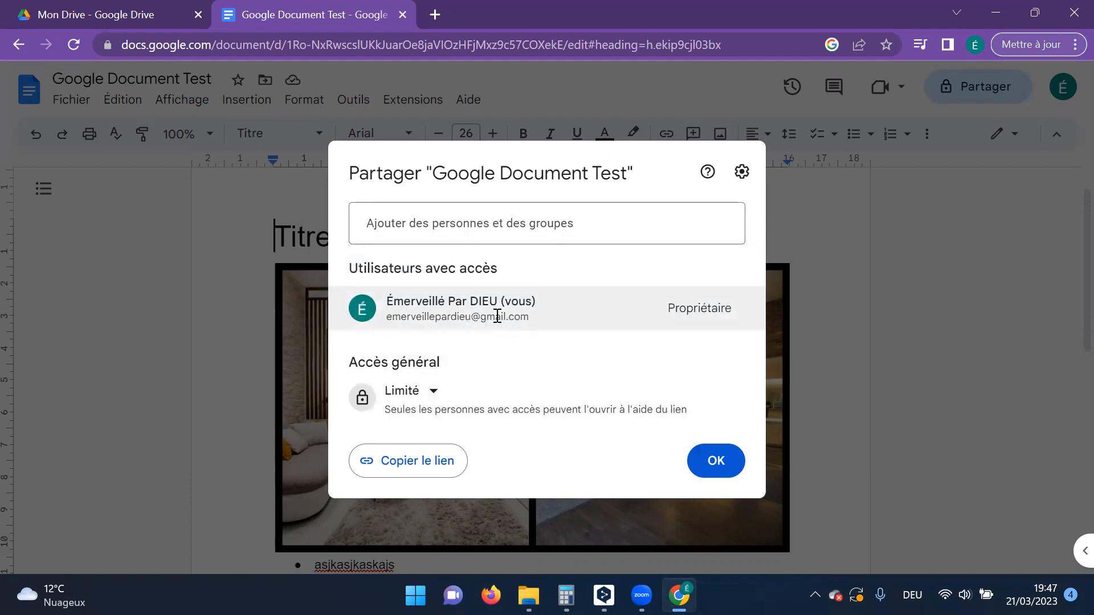
click(466, 220)
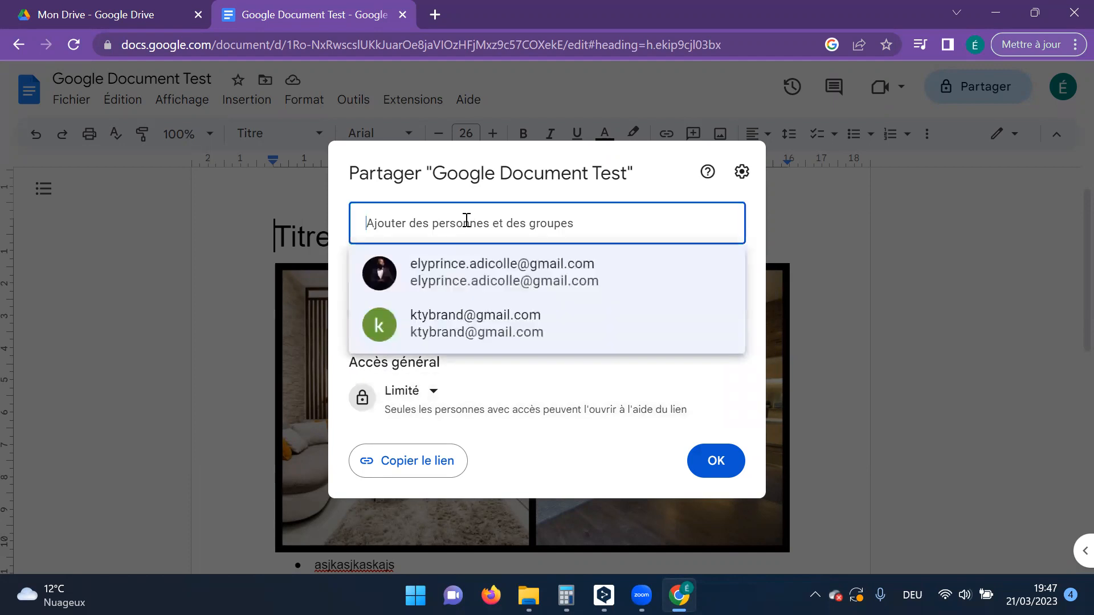
click(620, 371)
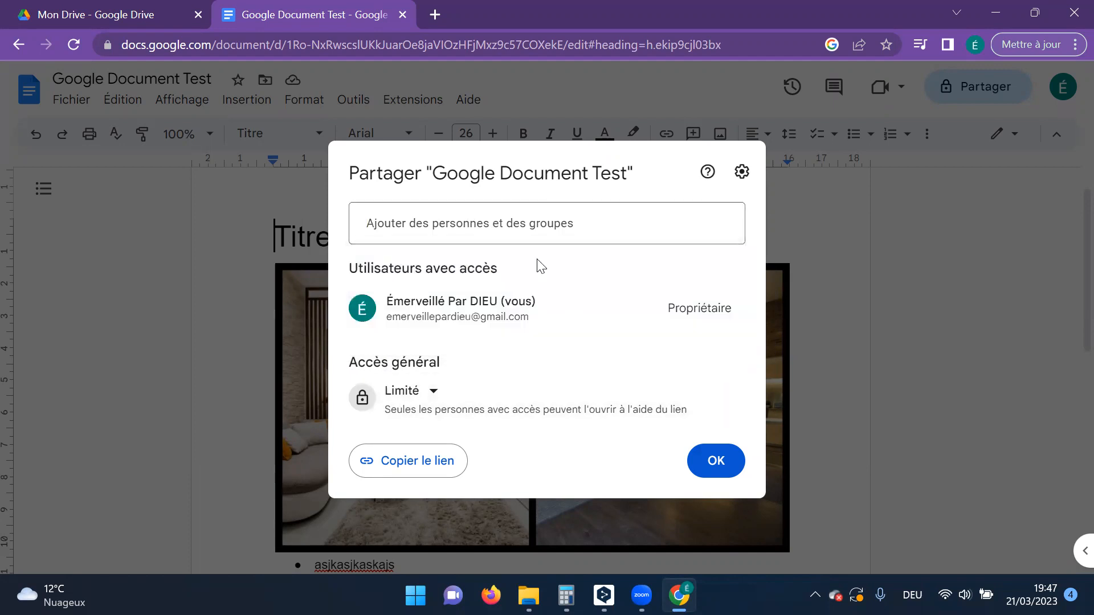
click(454, 223)
text(adresse)
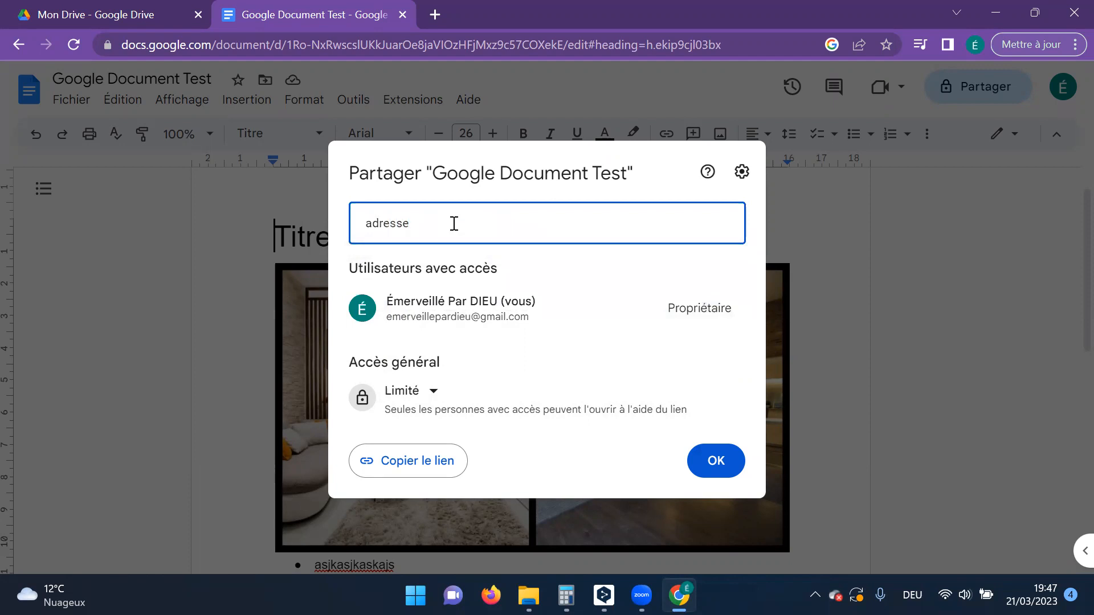
text(test@gmail.com)
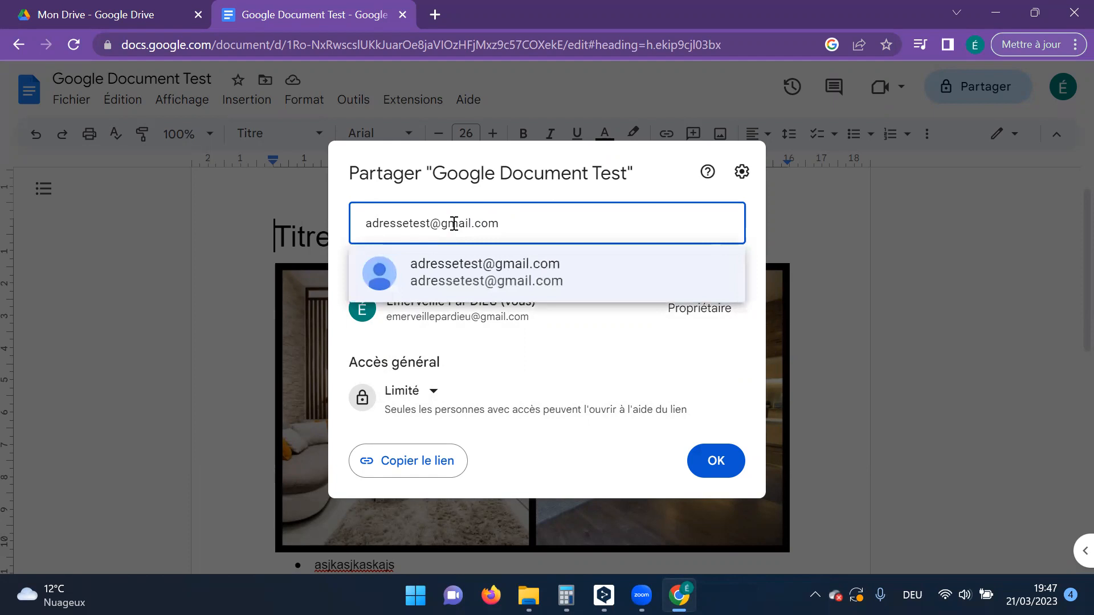
click(539, 282)
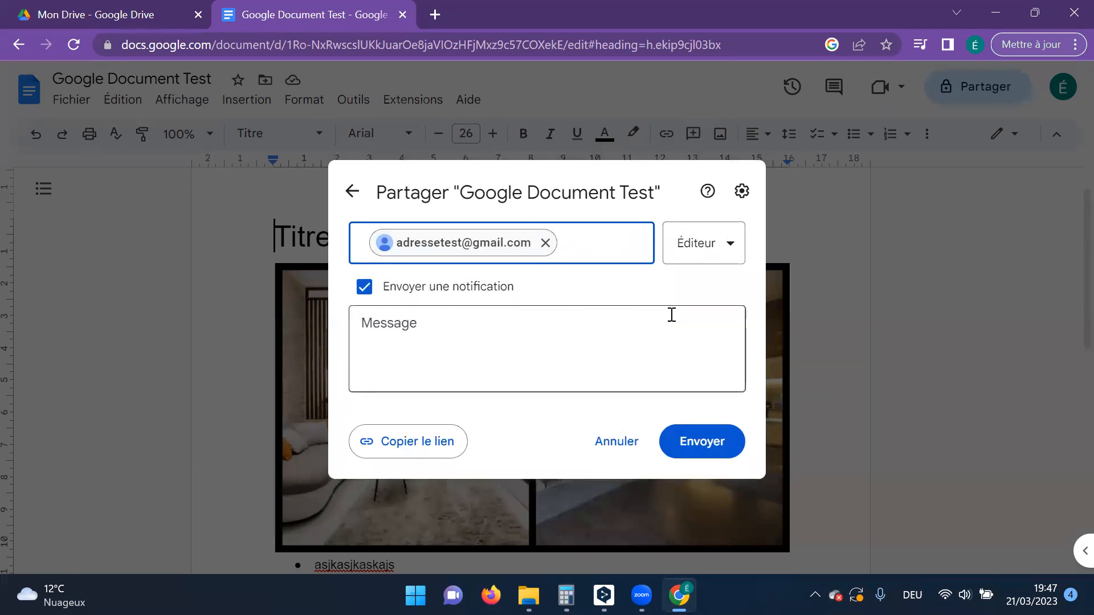
Step: Change the recipient's access role to Lecteur with the message left blank, and cancel the invitation and close the sharing settings
click(483, 326)
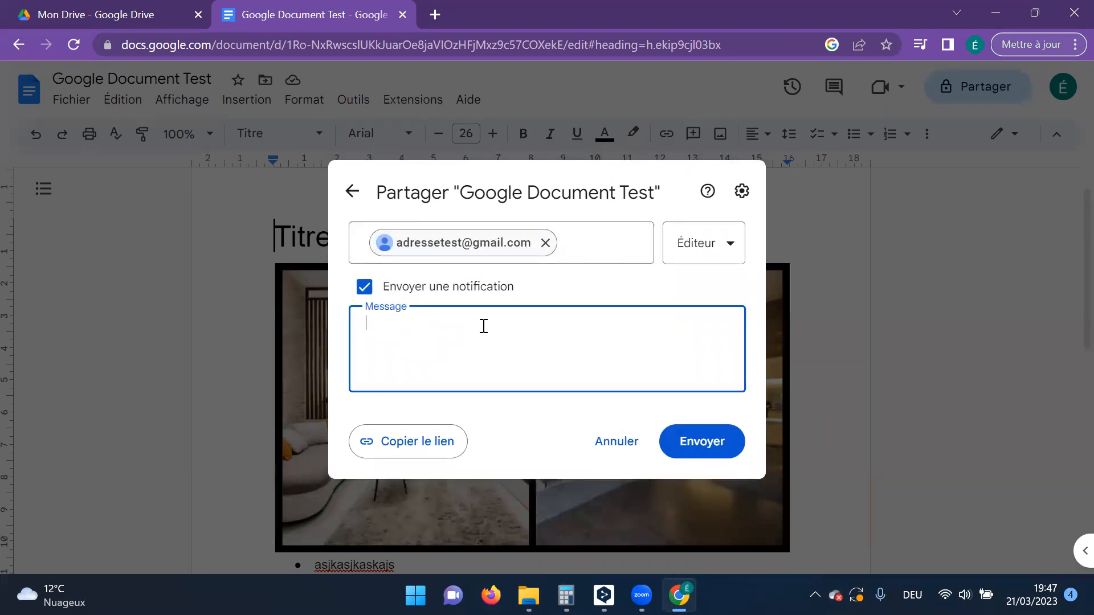
text(Hi)
key(BackSpace)
key(BackSpace)
click(731, 249)
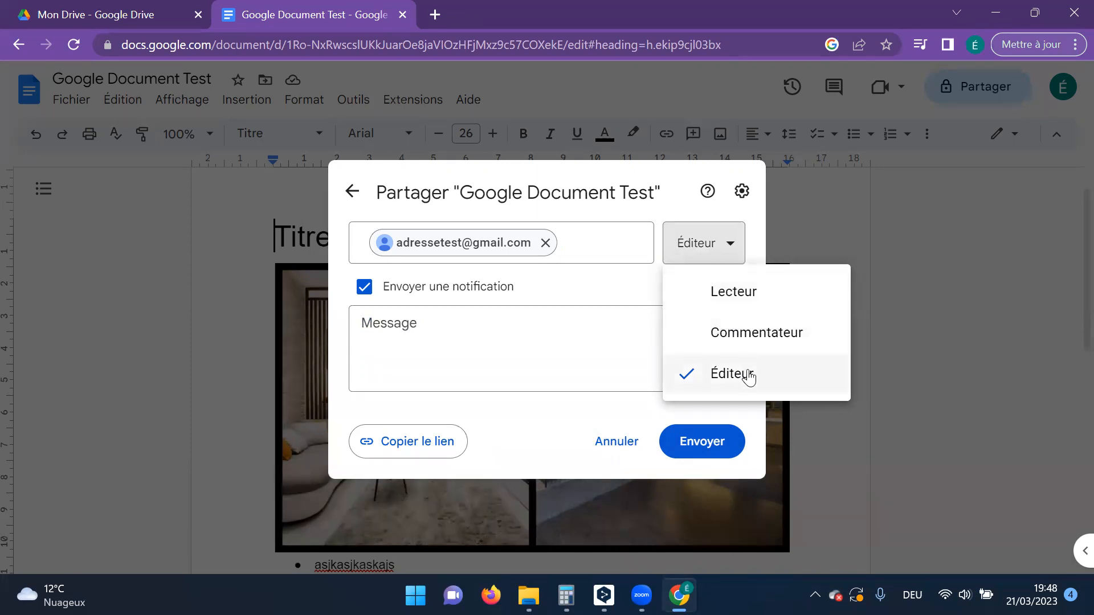
click(725, 297)
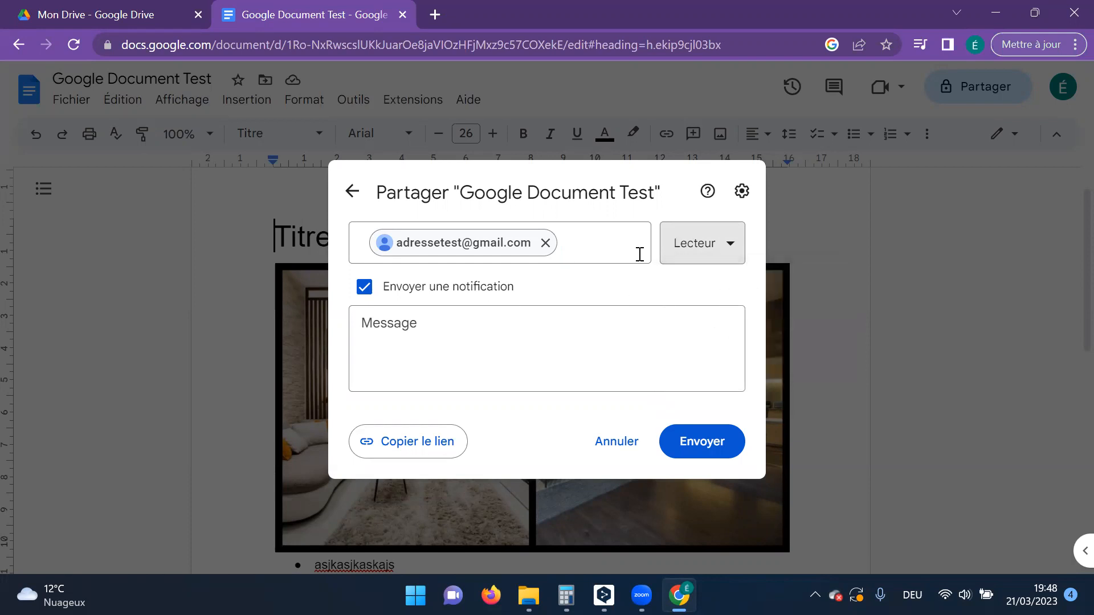
click(617, 453)
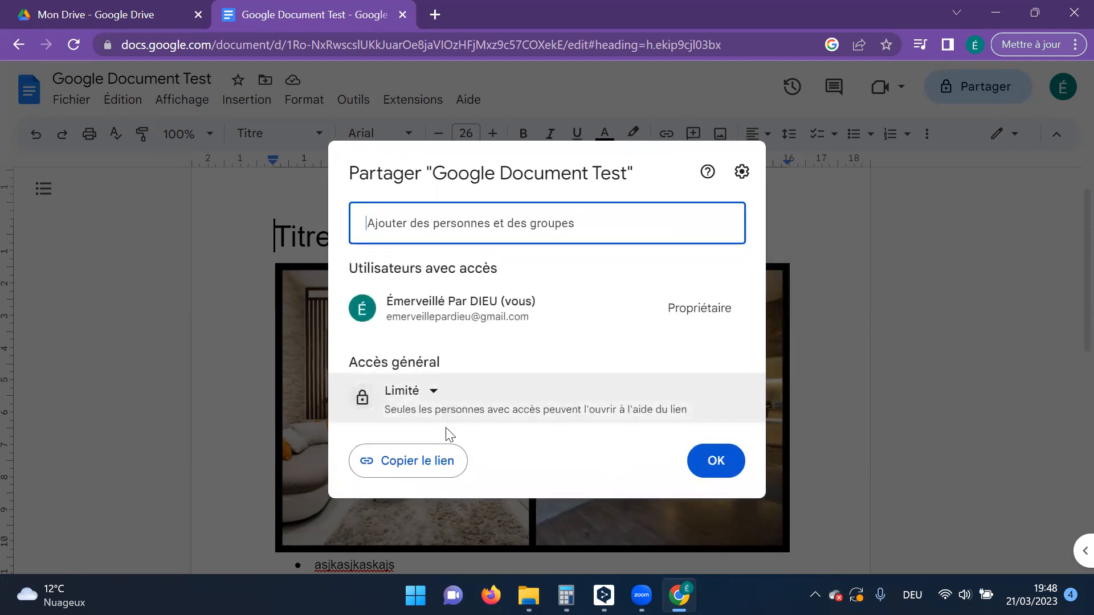
click(712, 470)
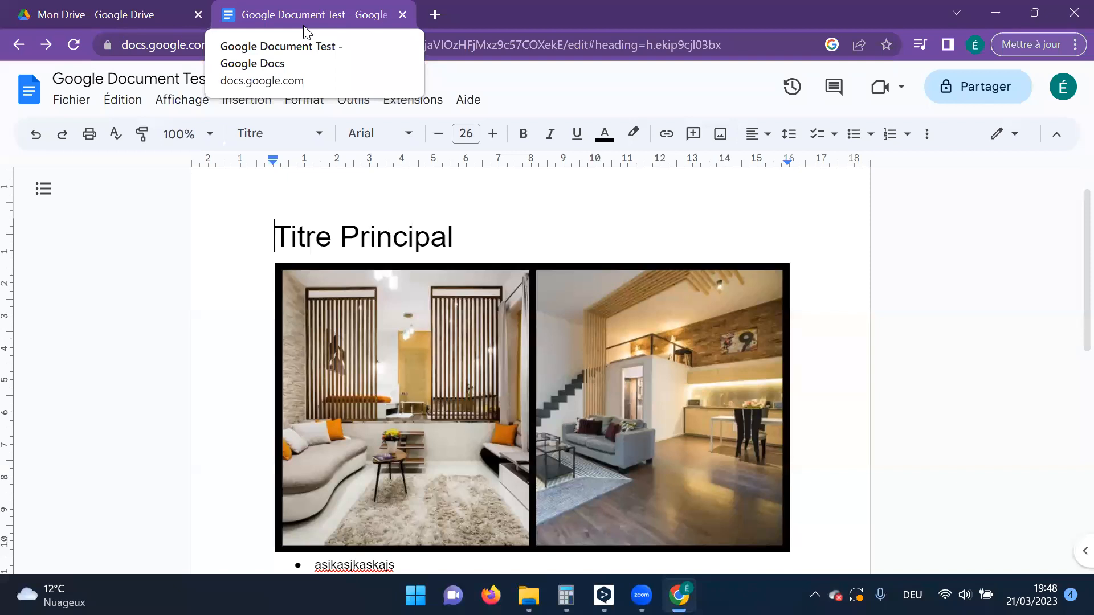
Step: Leave the document for the Google home page and open Google Drive from its list of apps
click(189, 45)
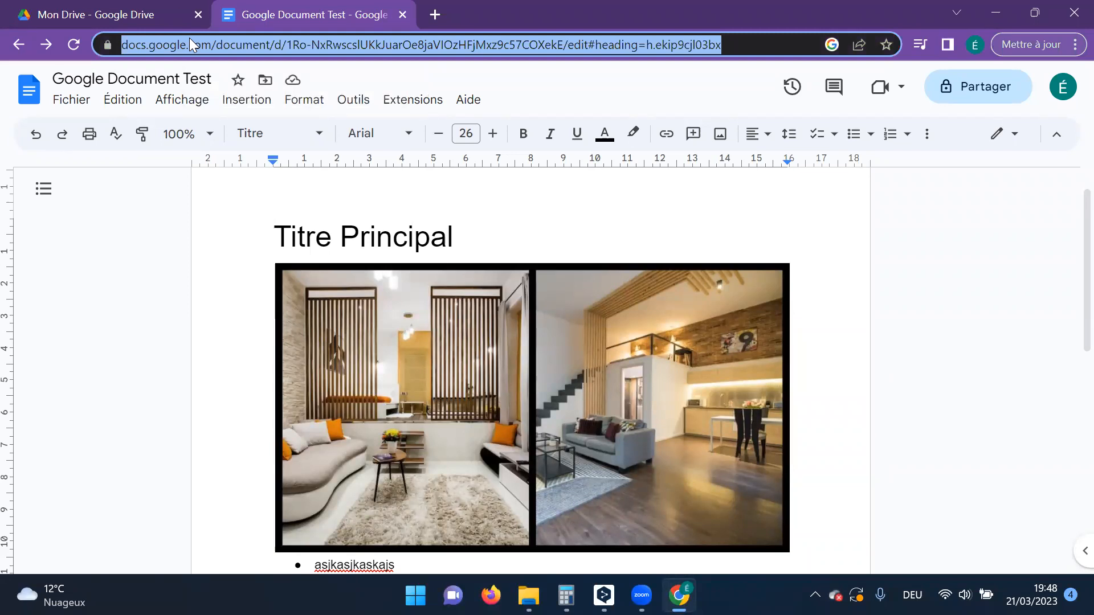
text(go)
key(Return)
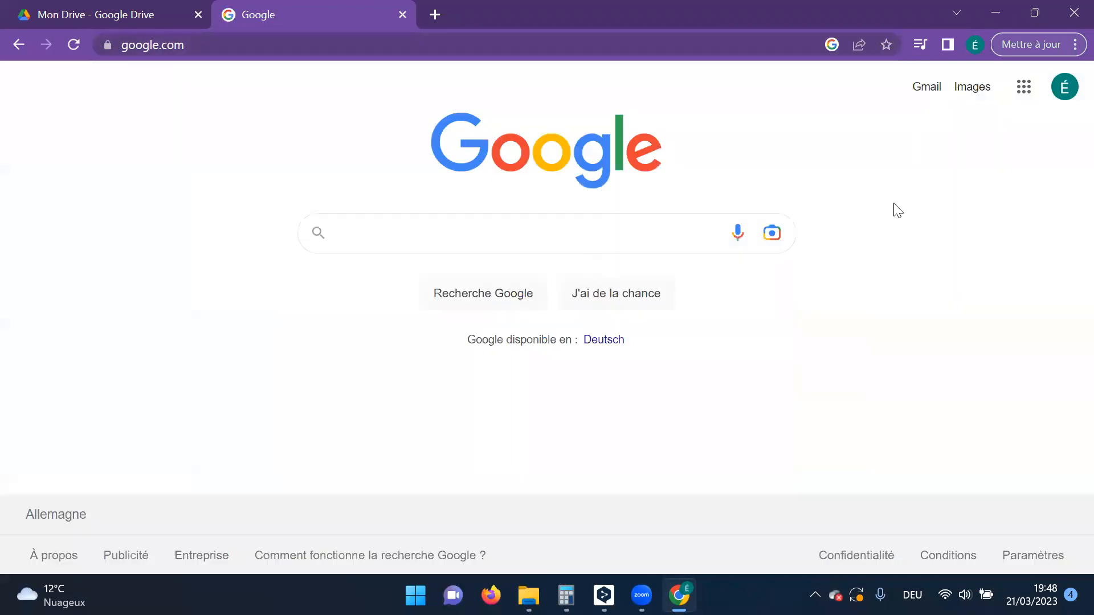
click(1024, 88)
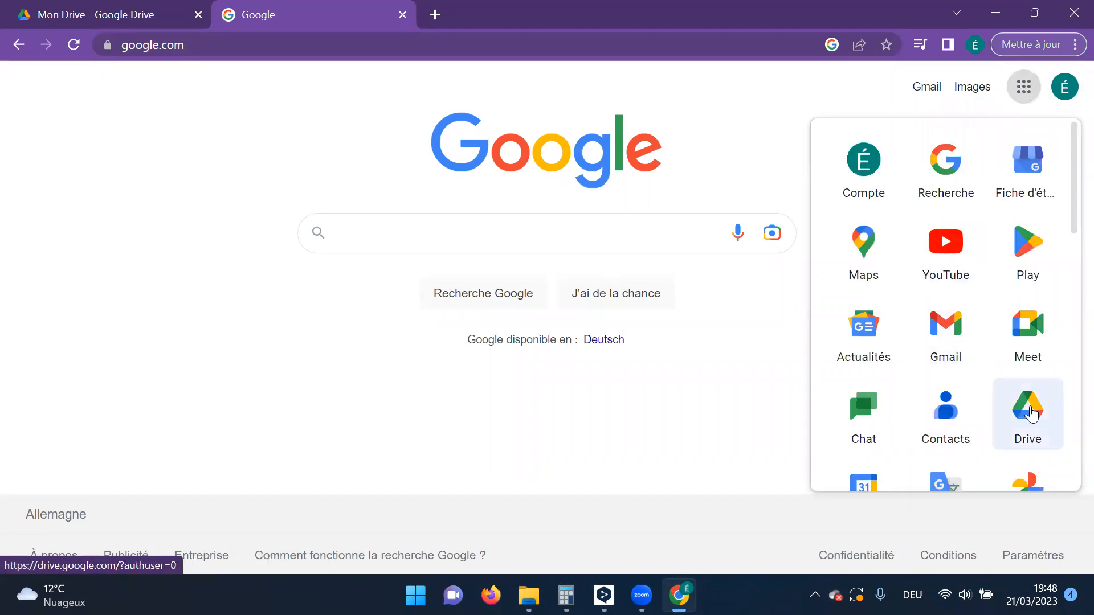
click(1032, 413)
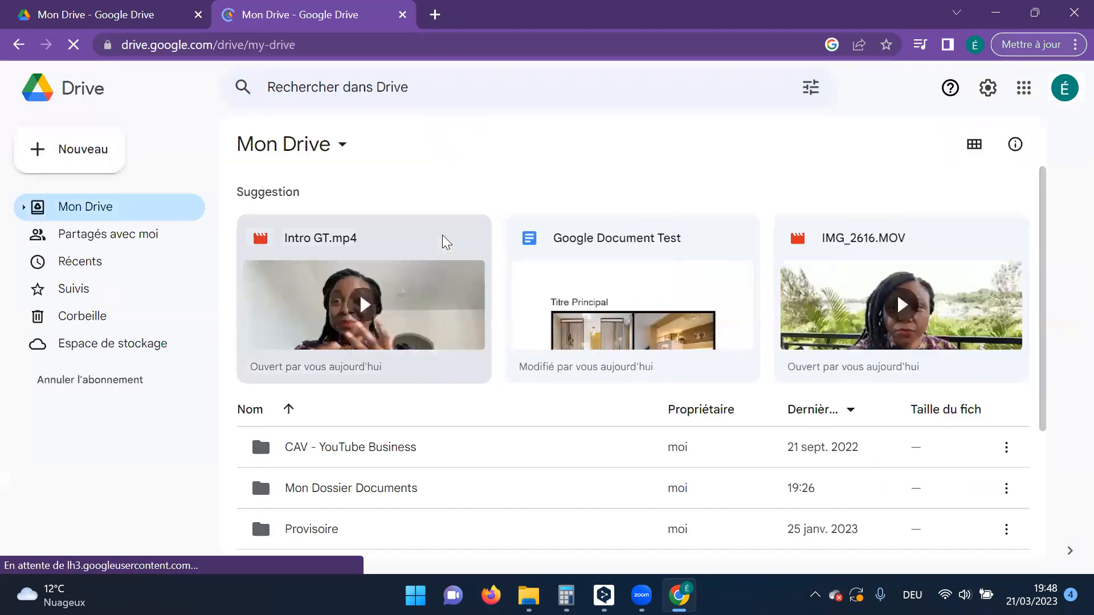
Step: Locate Google Document Test in the Mon Drive file list, view its sharing settings, and close them without adding anyone
scroll(533, 479, down, 3)
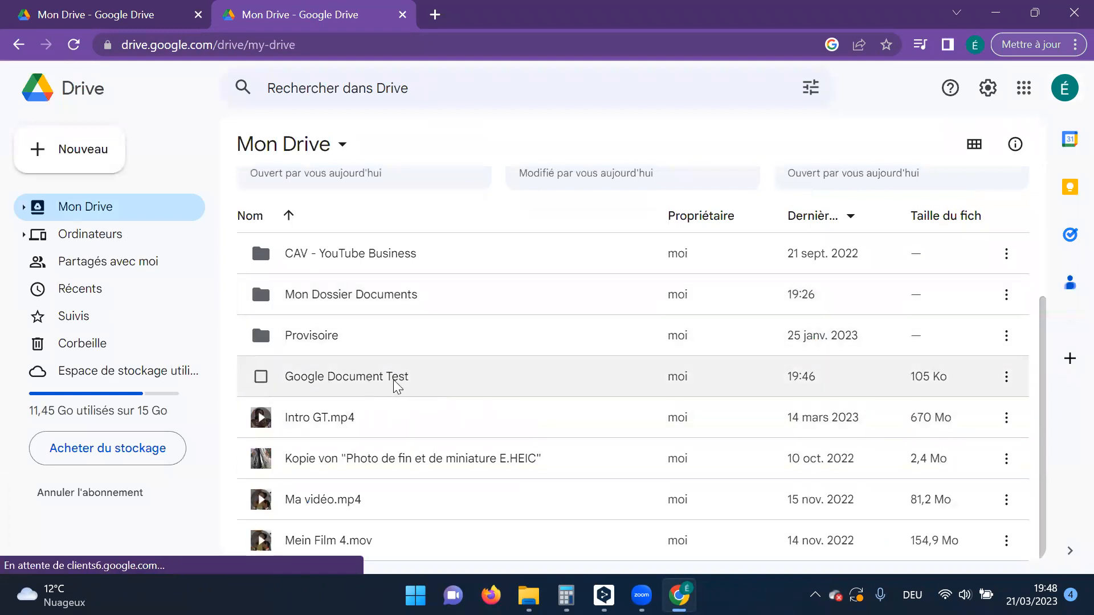
scroll(443, 356, up, 1)
scroll(442, 356, up, 2)
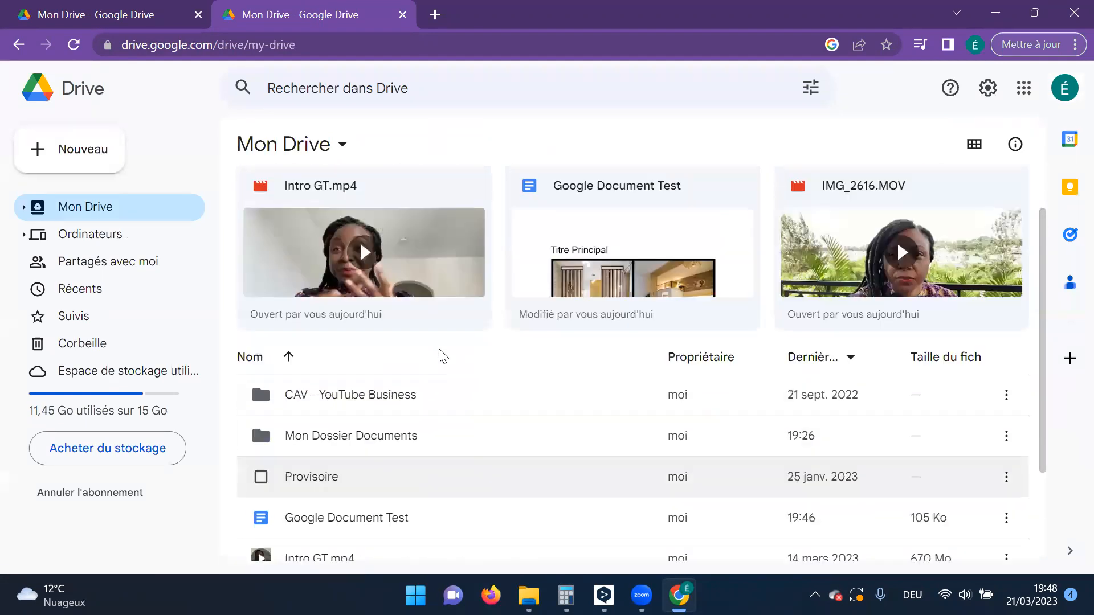
scroll(438, 357, down, 3)
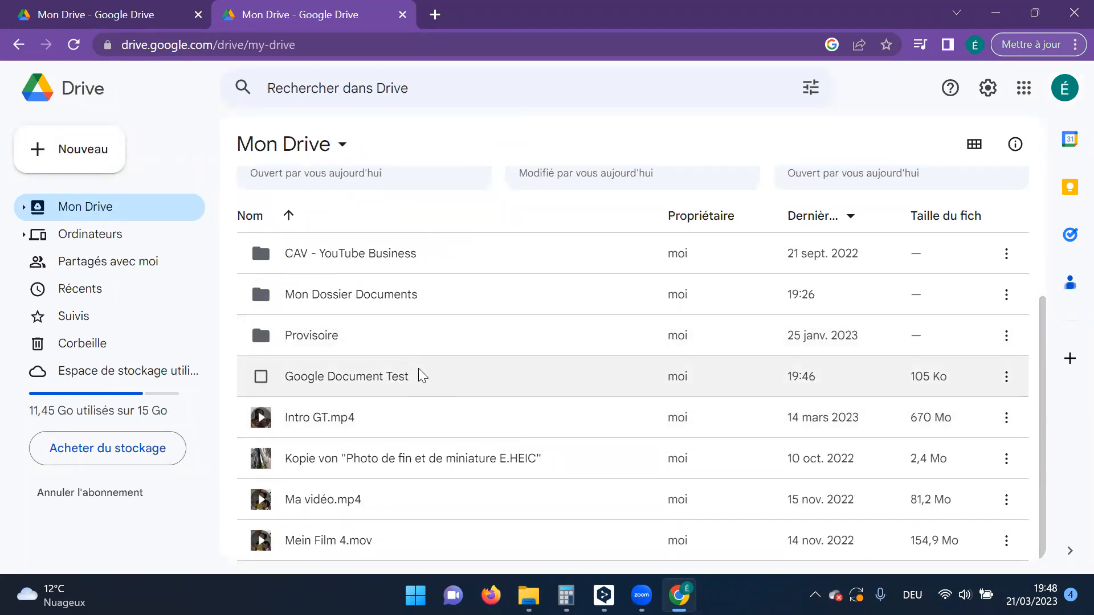
right_click(368, 381)
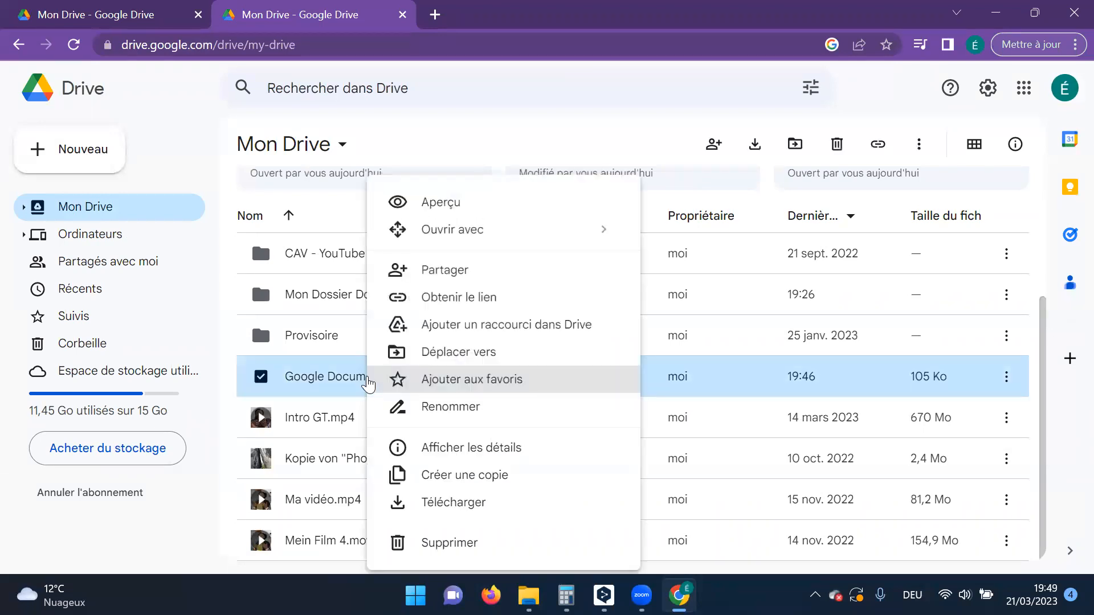
click(418, 270)
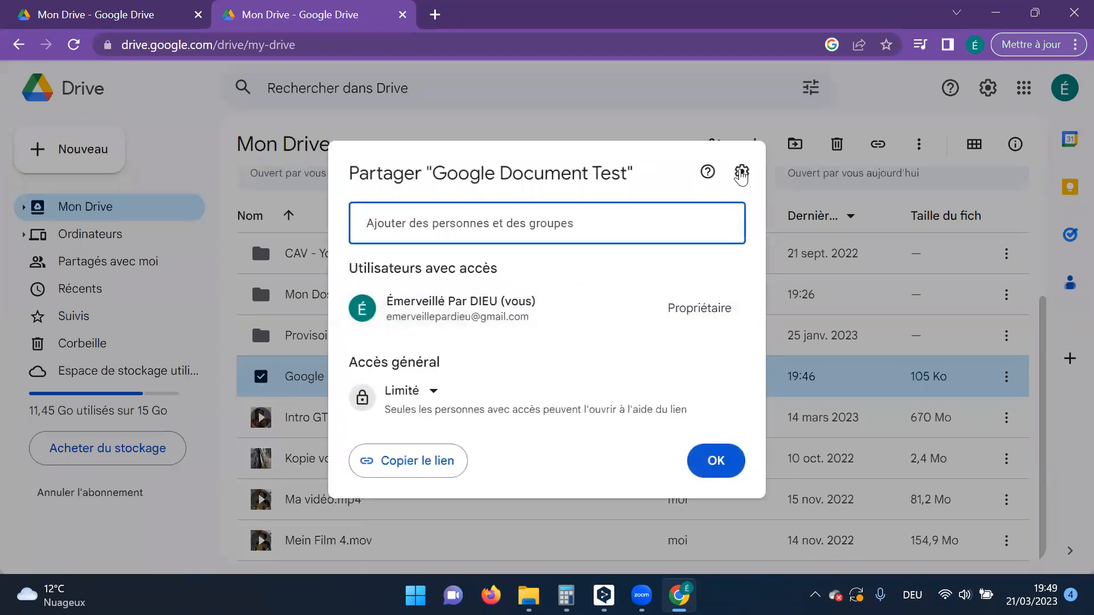
click(713, 460)
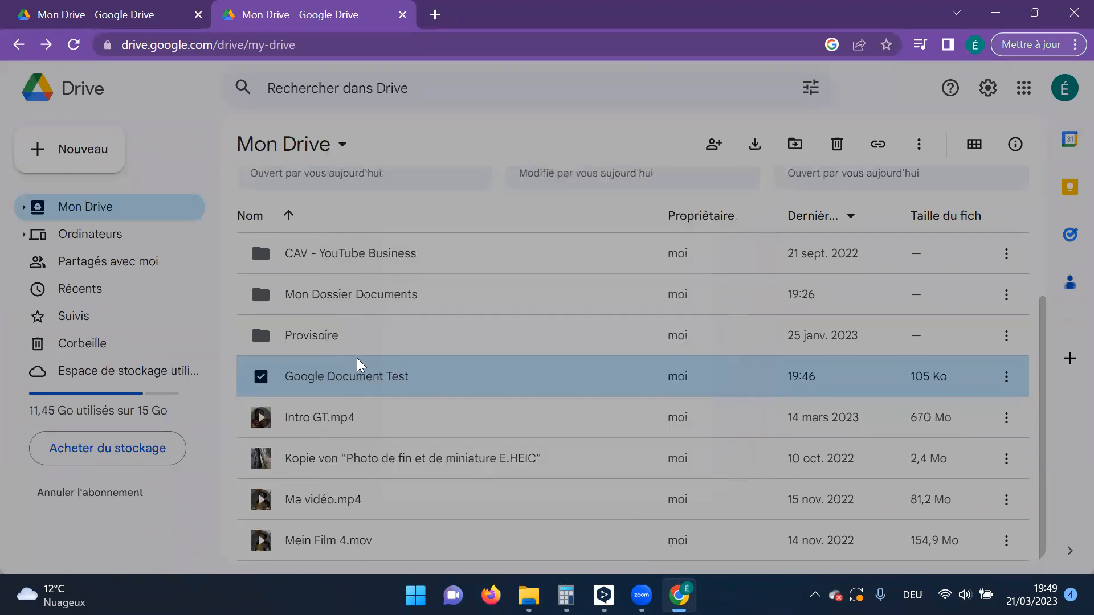
Step: Open Google Document Test from Drive and download it in Microsoft Word (.docx) format
double_click(312, 377)
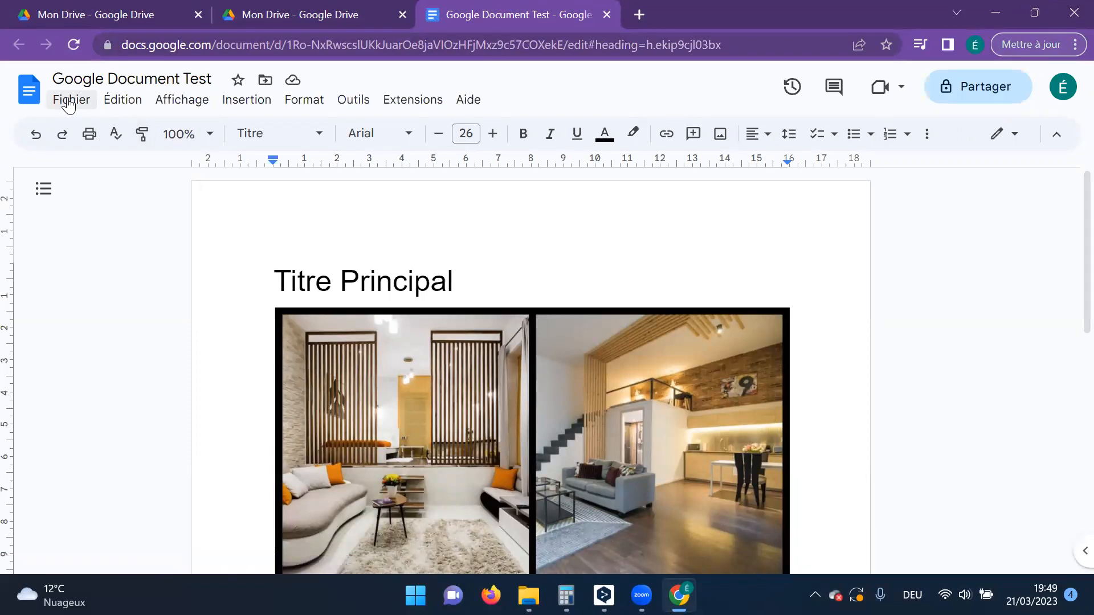
click(69, 102)
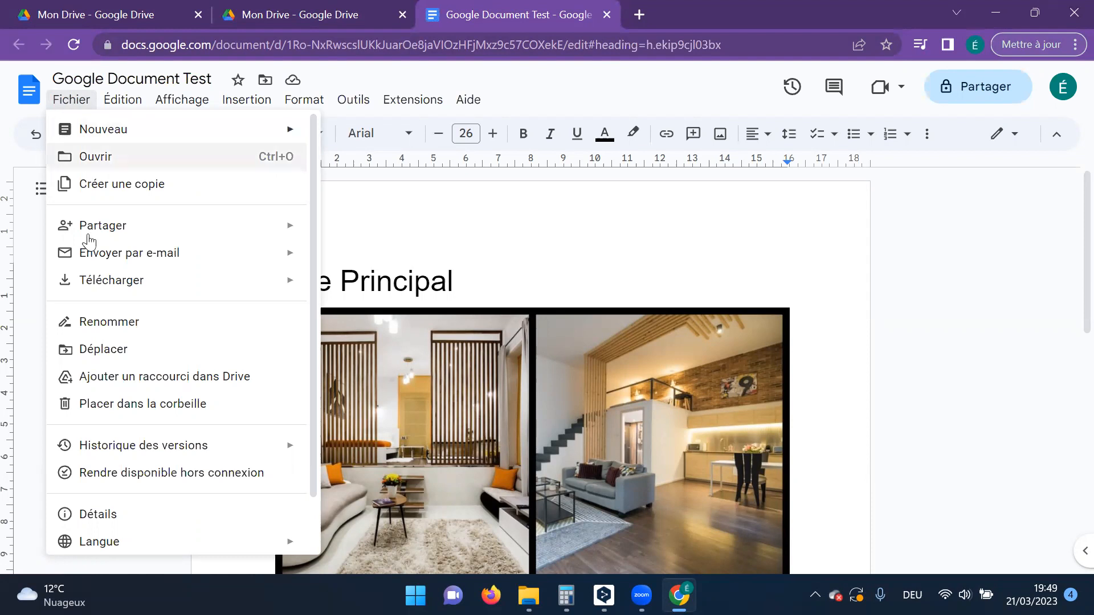
mouse_move(107, 278)
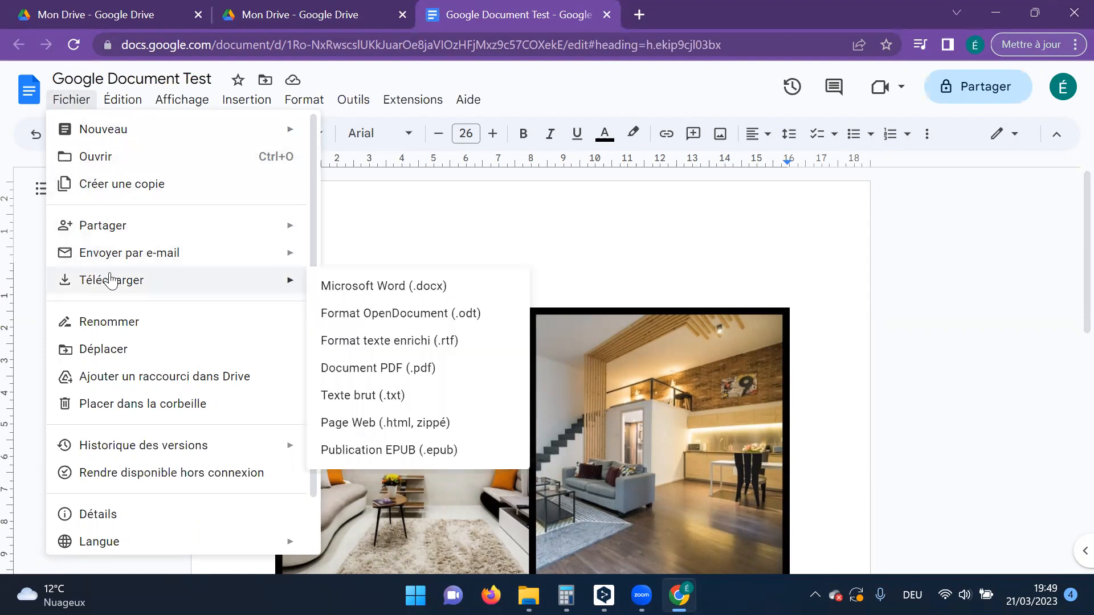
click(348, 287)
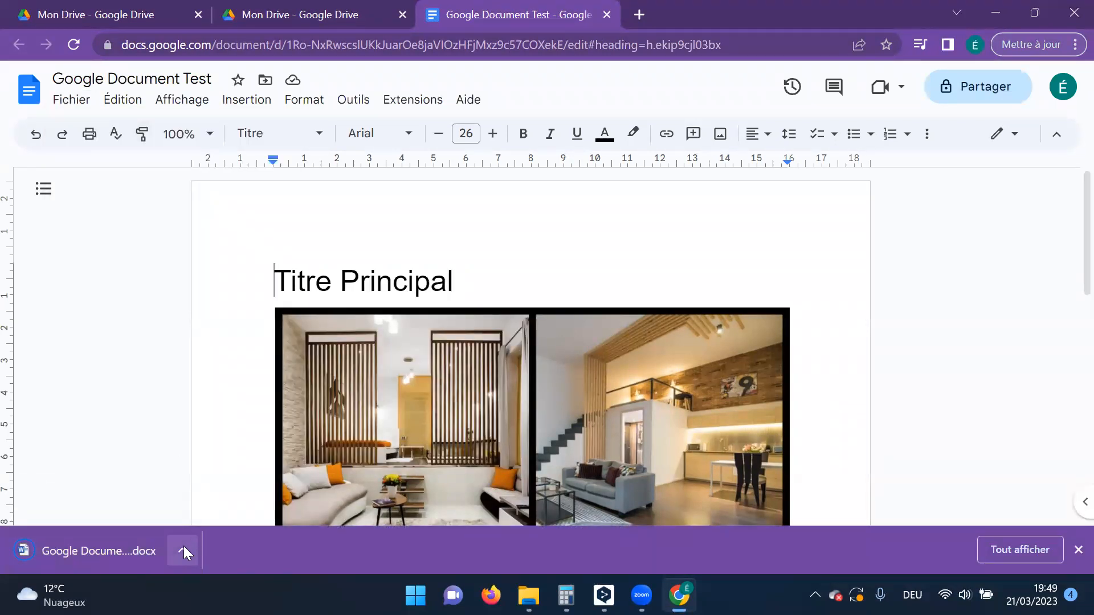
Step: Show the downloaded Word file in its folder, and open the "Vidéo Démonstration Google Doc" folder under Projets in a second window
click(183, 550)
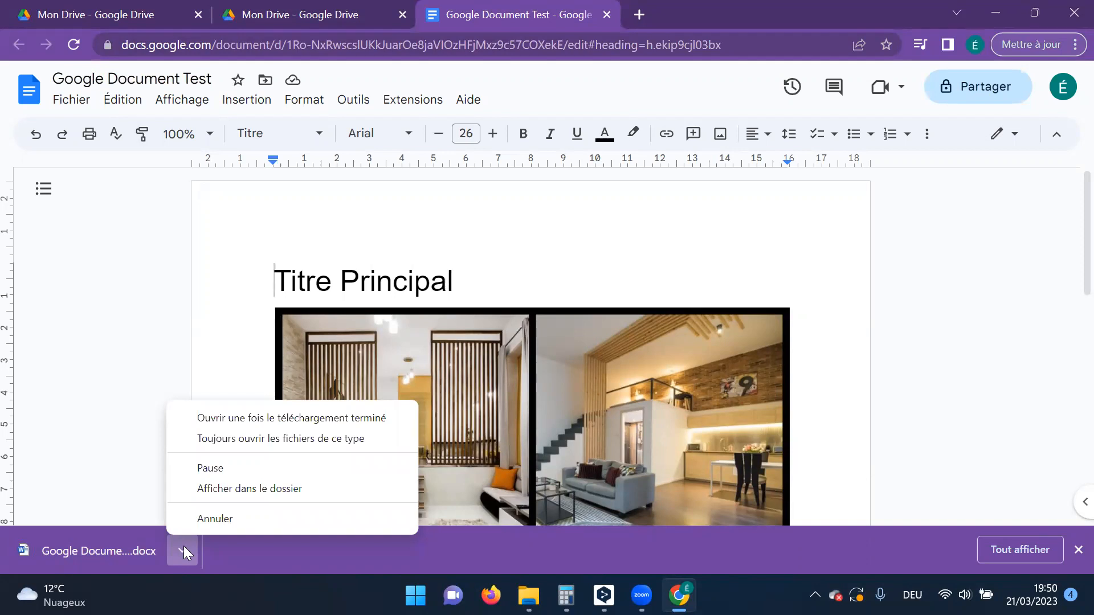
click(269, 490)
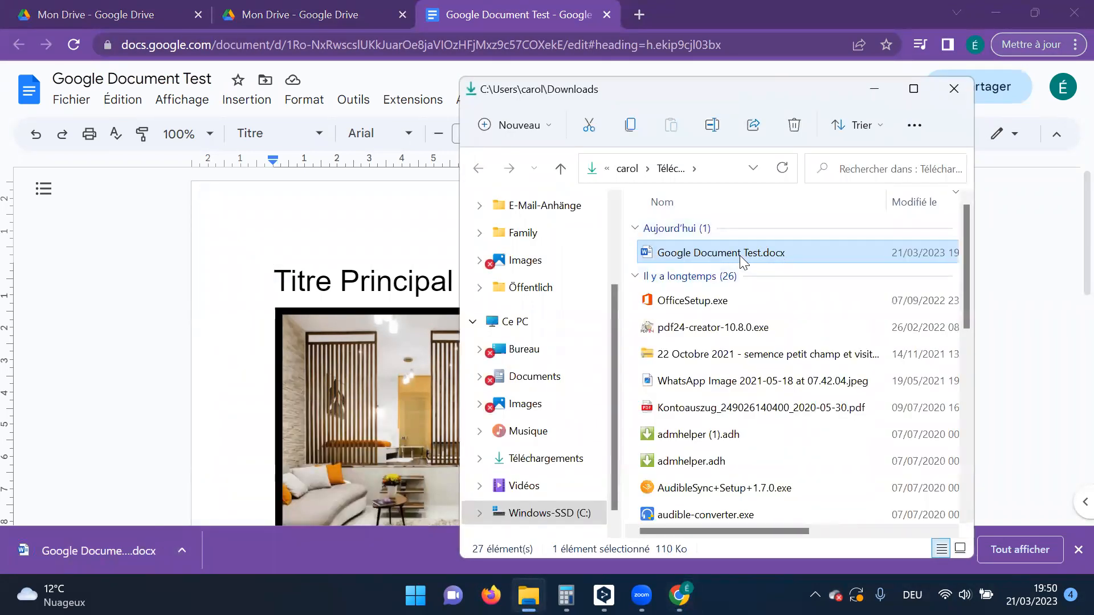
click(529, 596)
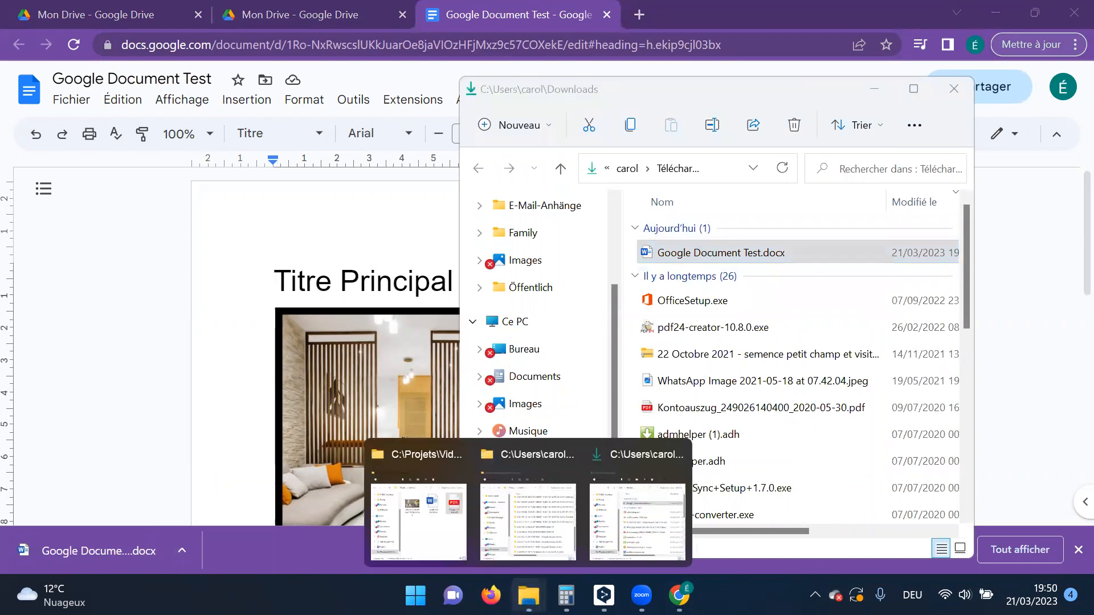
click(420, 529)
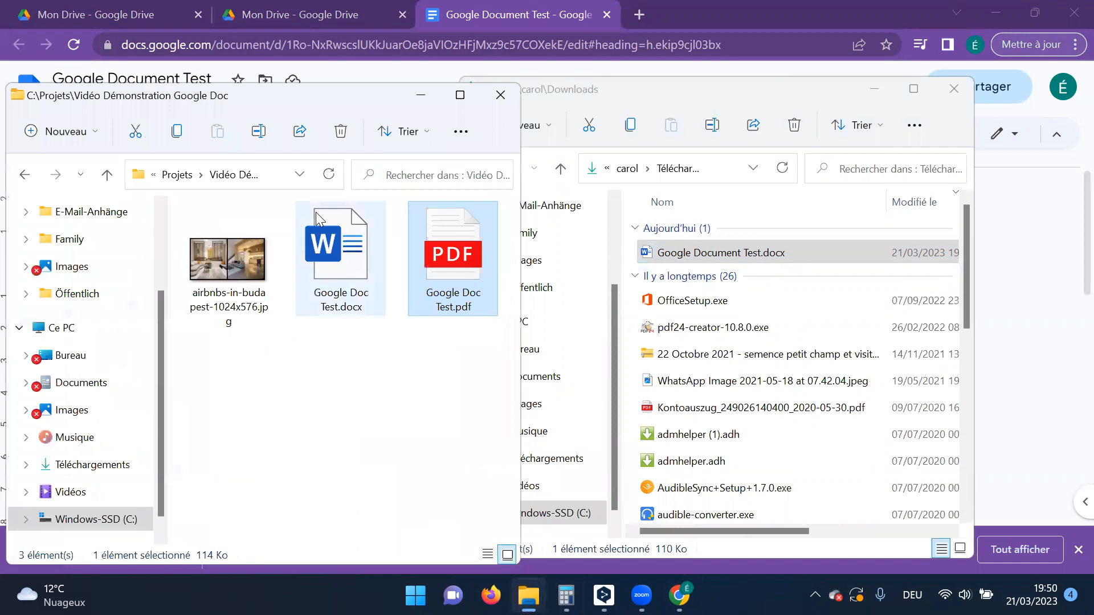
click(177, 174)
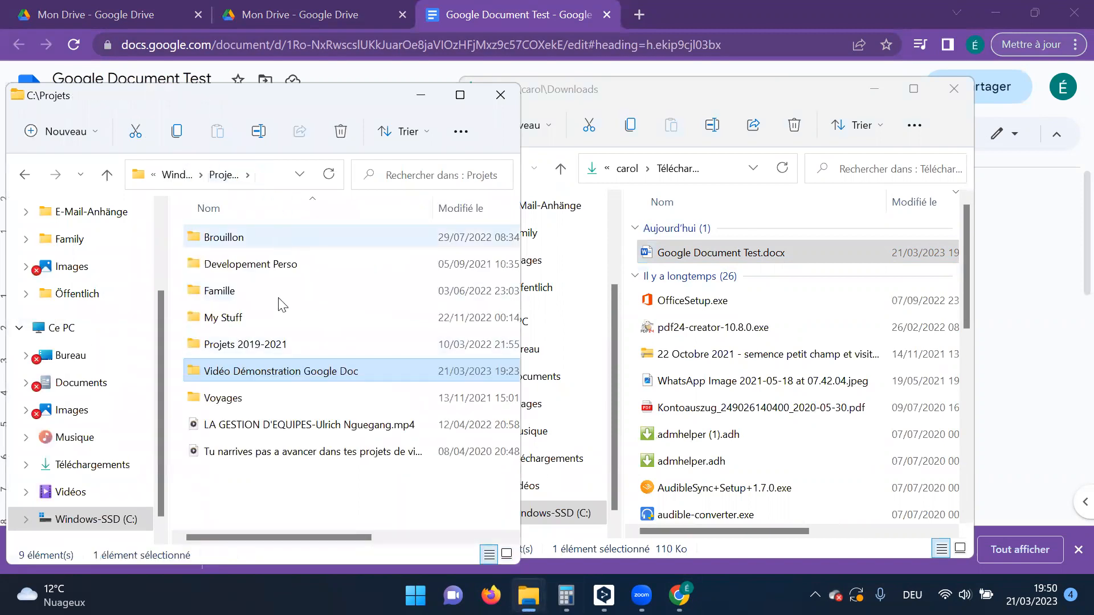
double_click(284, 372)
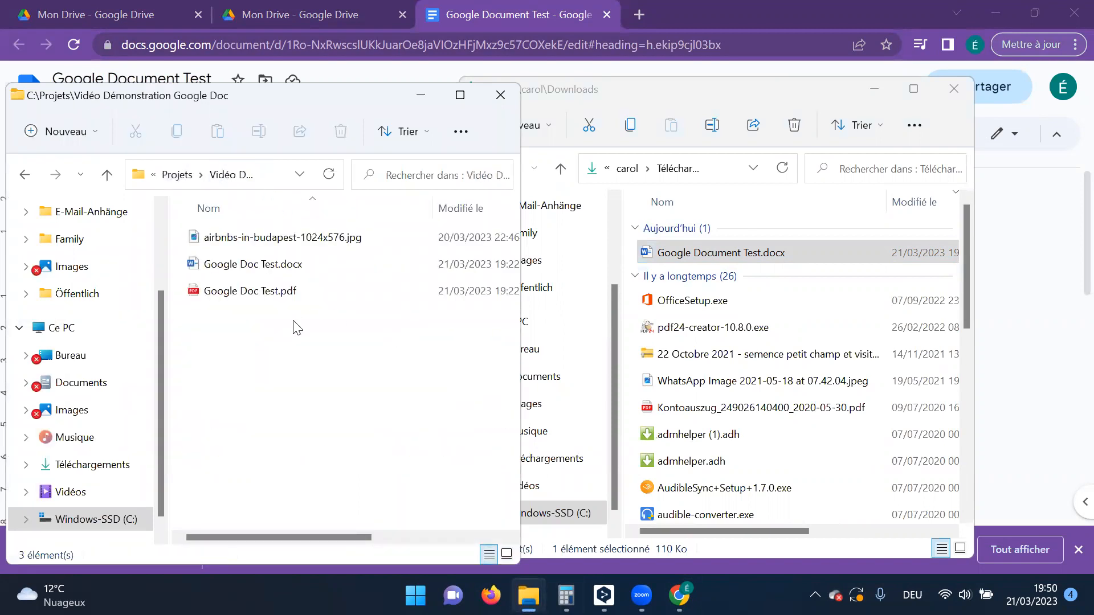
Step: Delete Google Doc Test.docx and Google Doc Test.pdf from the demonstration folder, and move the downloaded Google Document Test.docx into it
drag(259, 317, 223, 262)
key(Delete)
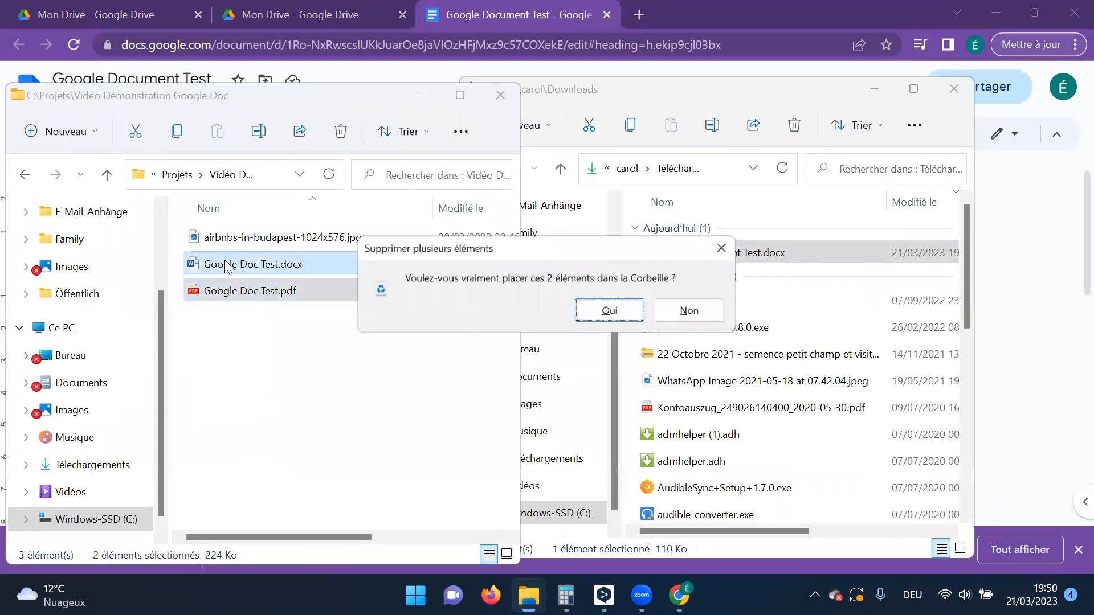
click(593, 310)
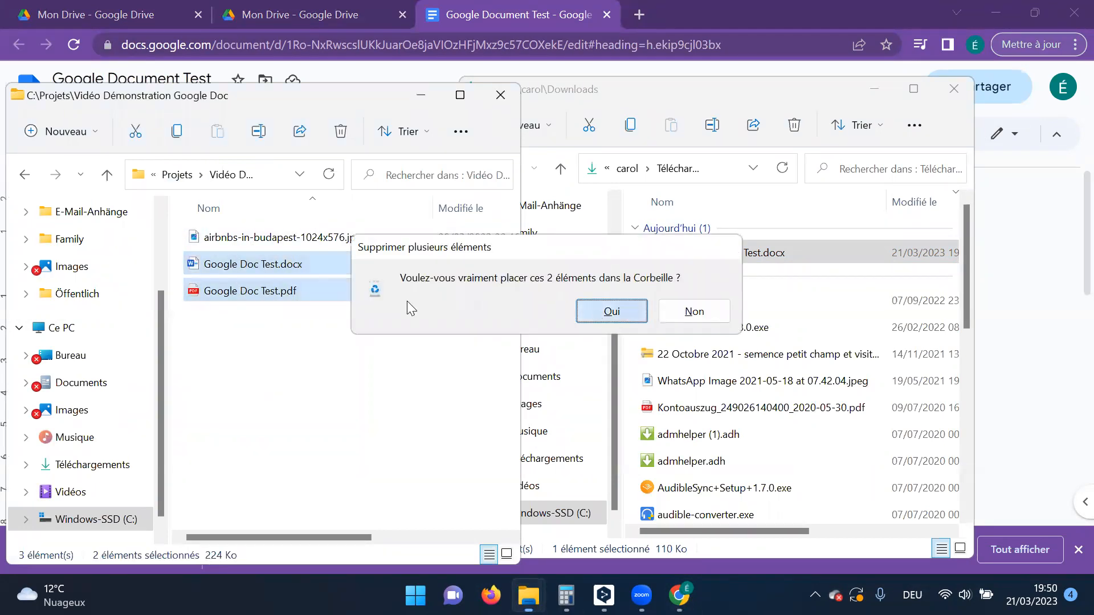
drag(729, 251, 298, 302)
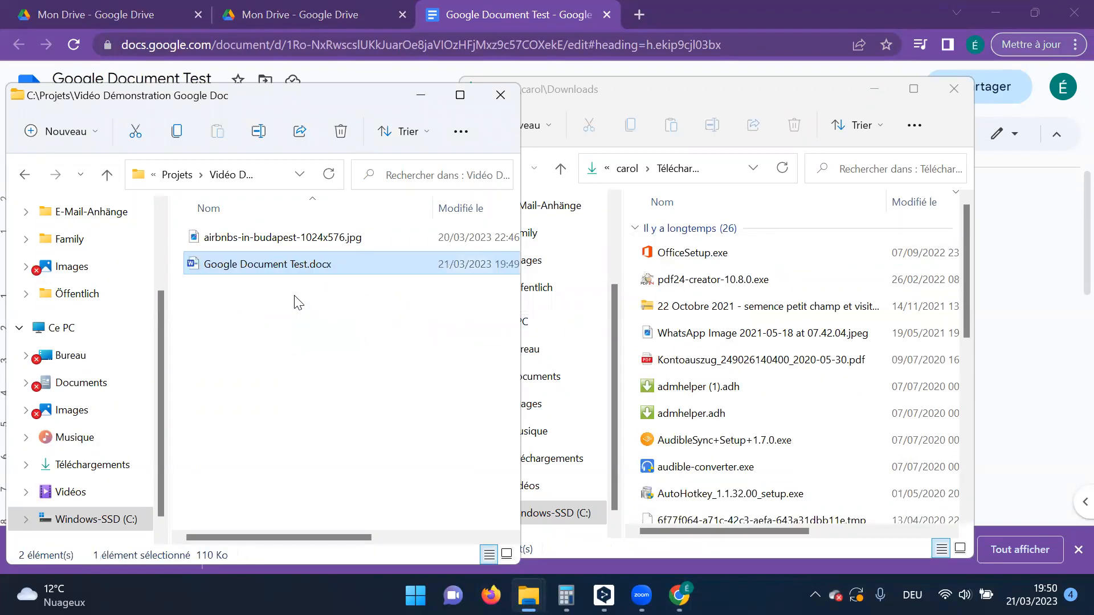
Step: Return to the document in the browser and download it as a PDF document (.pdf)
click(1058, 287)
click(63, 102)
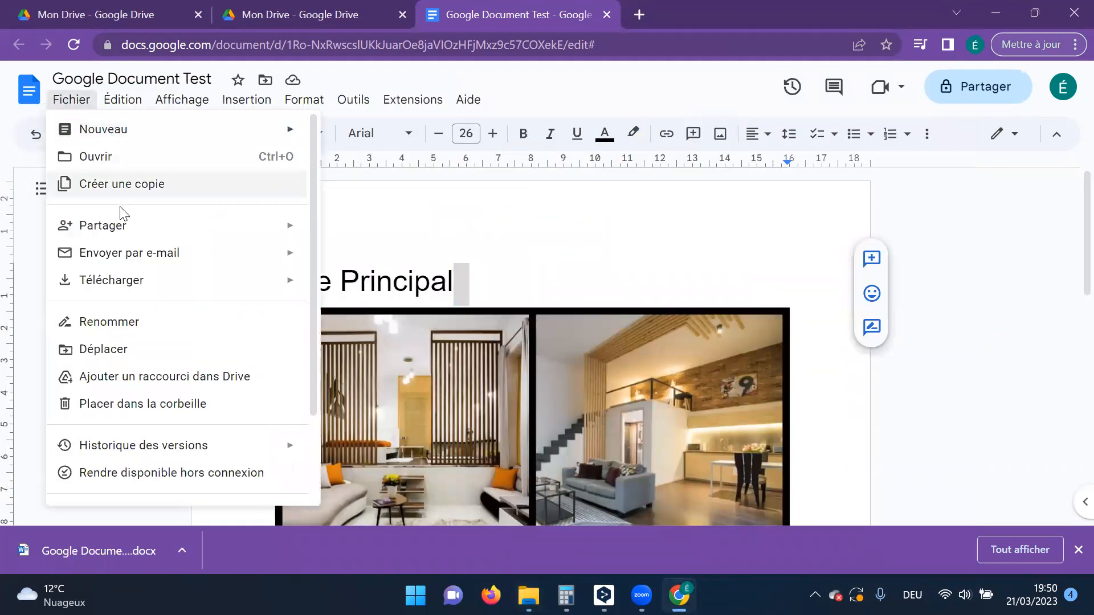
mouse_move(131, 290)
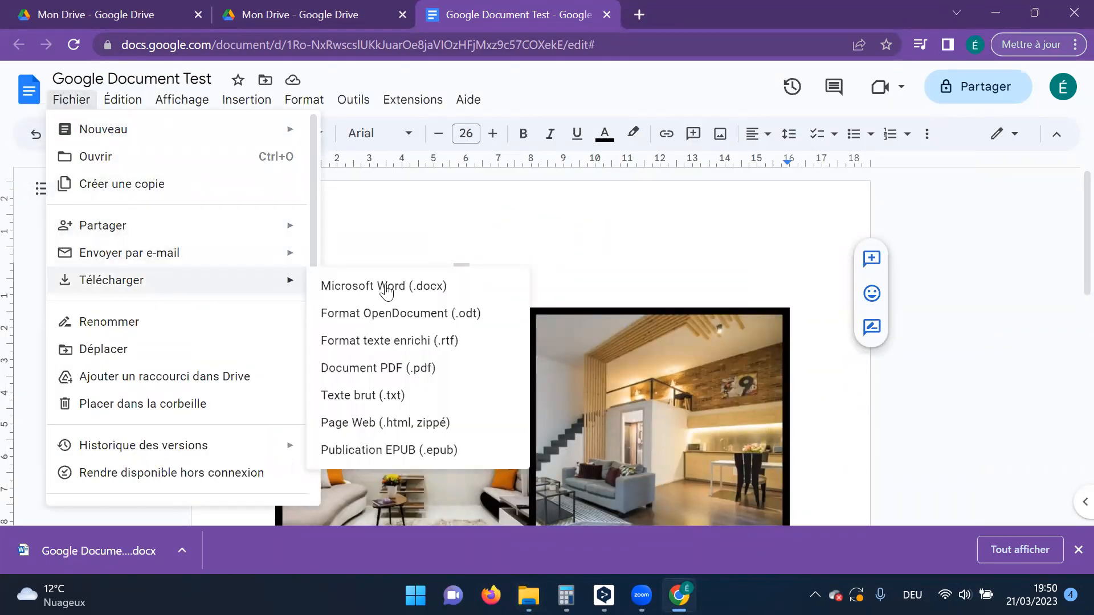
click(410, 371)
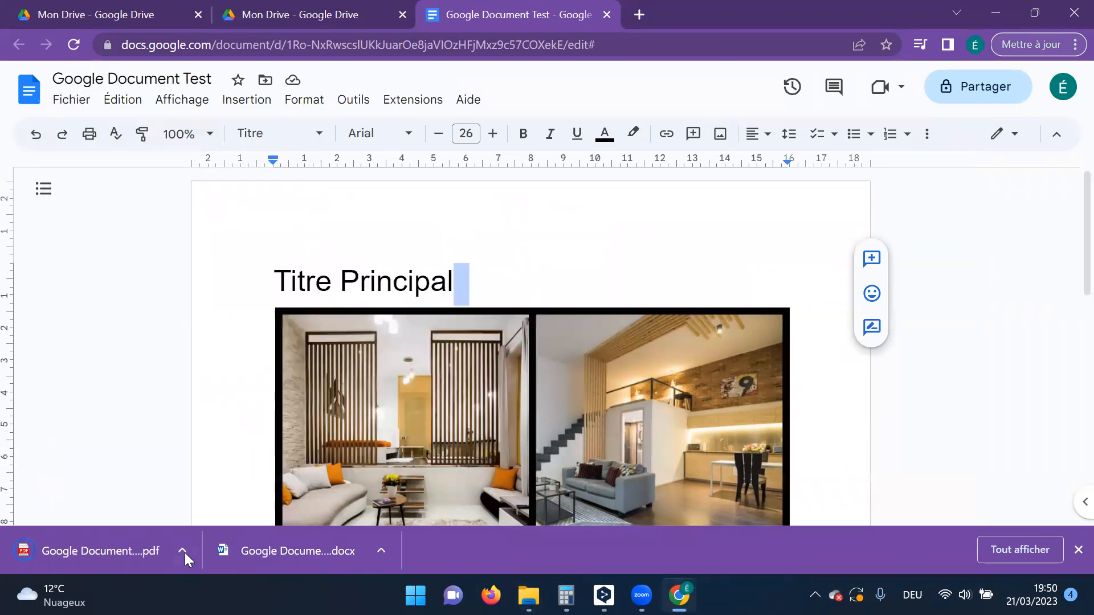
Step: Show the downloaded PDF in its folder and move Google Document Test.pdf into the "Vidéo Démonstration Google Doc" folder
click(180, 546)
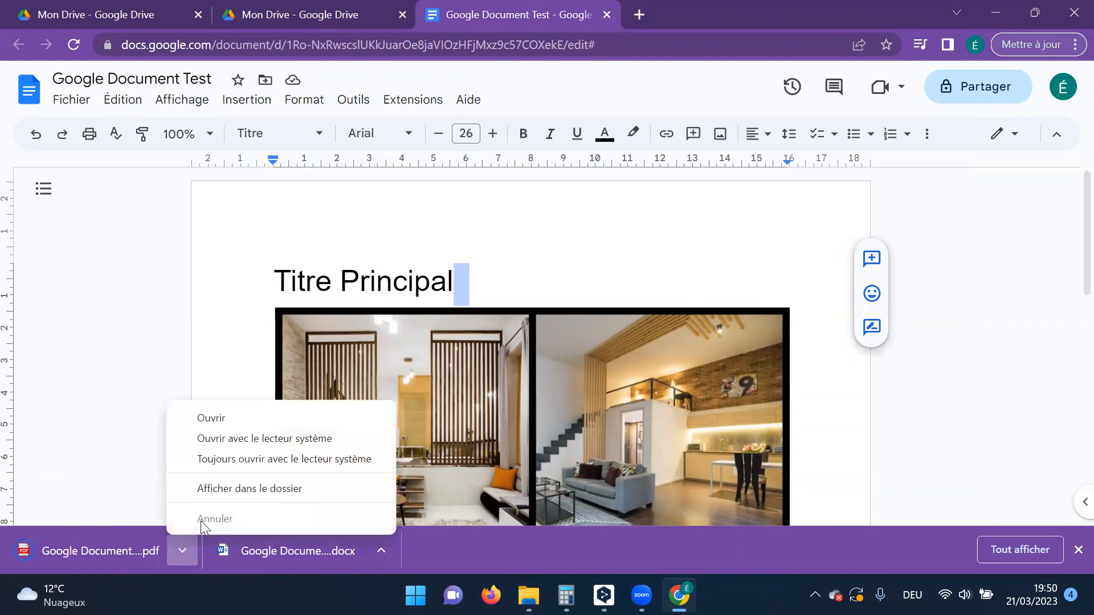
click(239, 484)
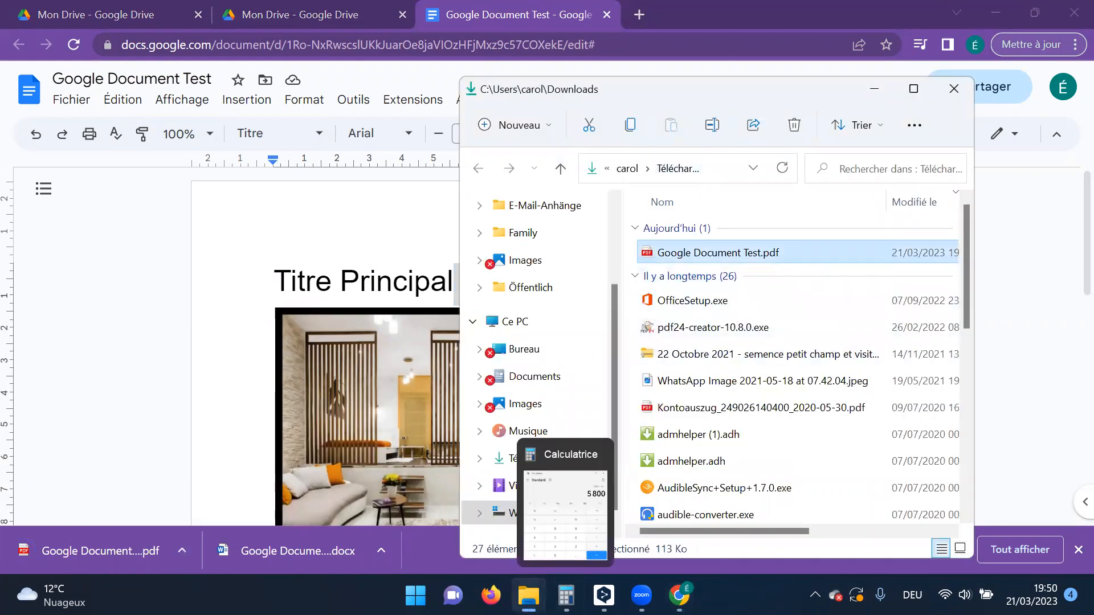
mouse_move(529, 595)
click(421, 533)
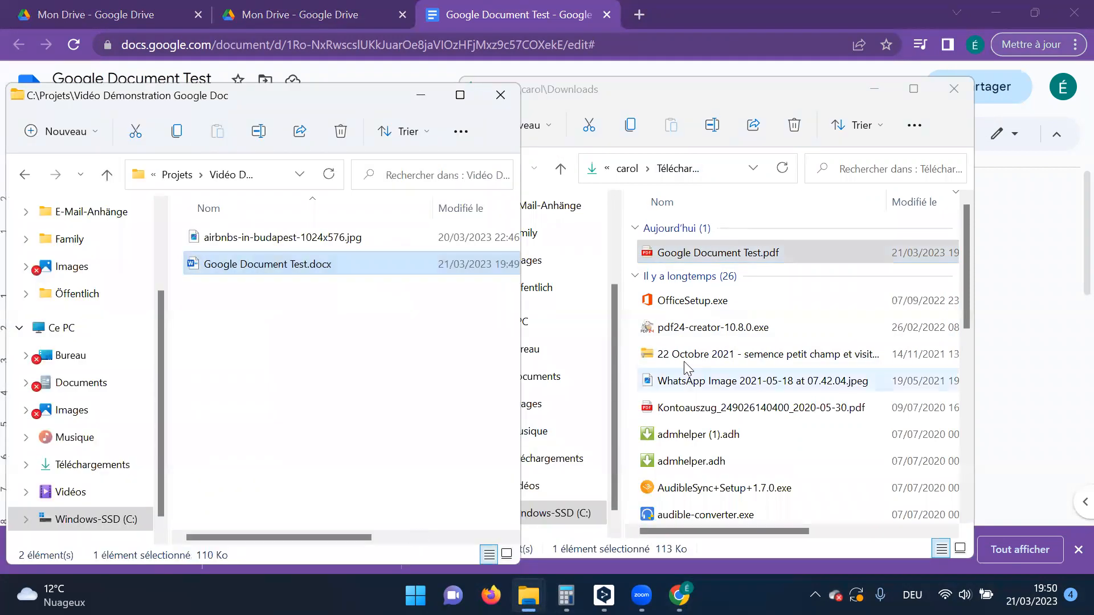
drag(712, 251, 331, 350)
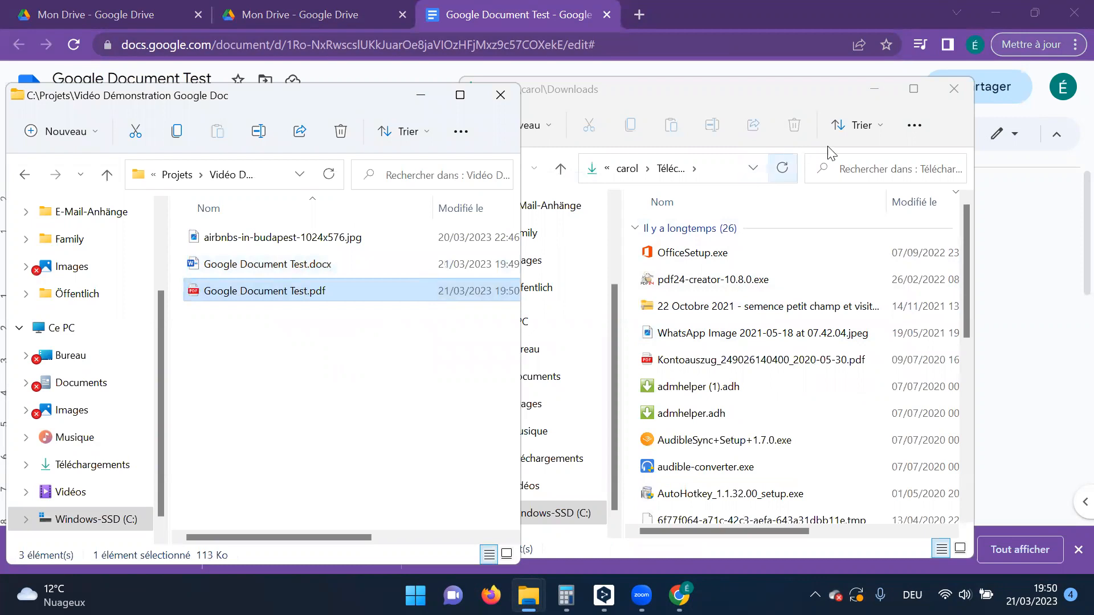
Step: Minimise the downloads folder window, return to the document, and close the browser's download bar
click(875, 88)
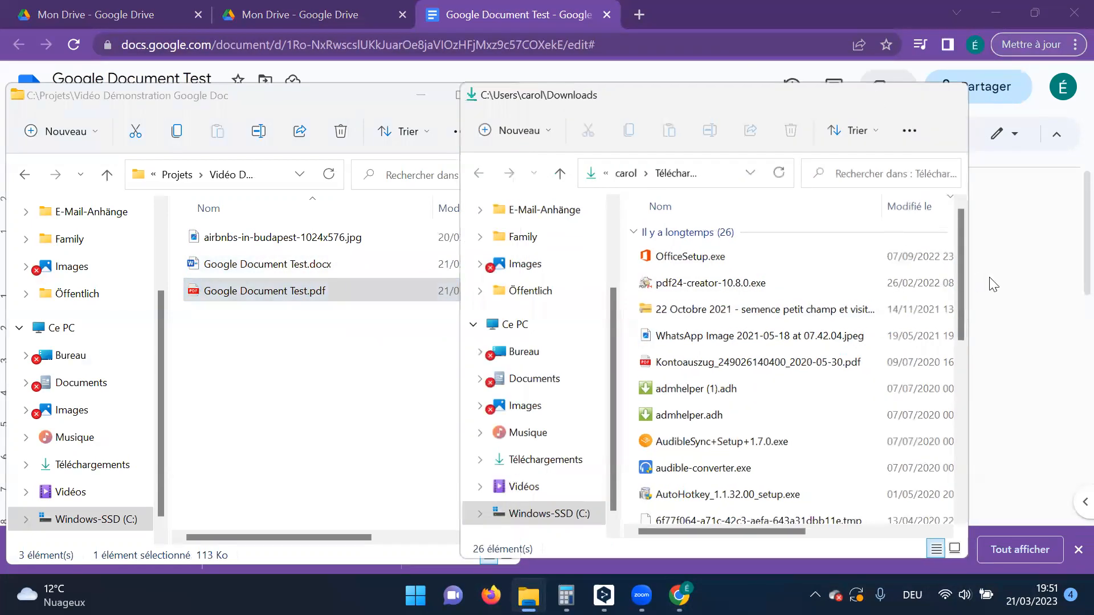
click(1014, 284)
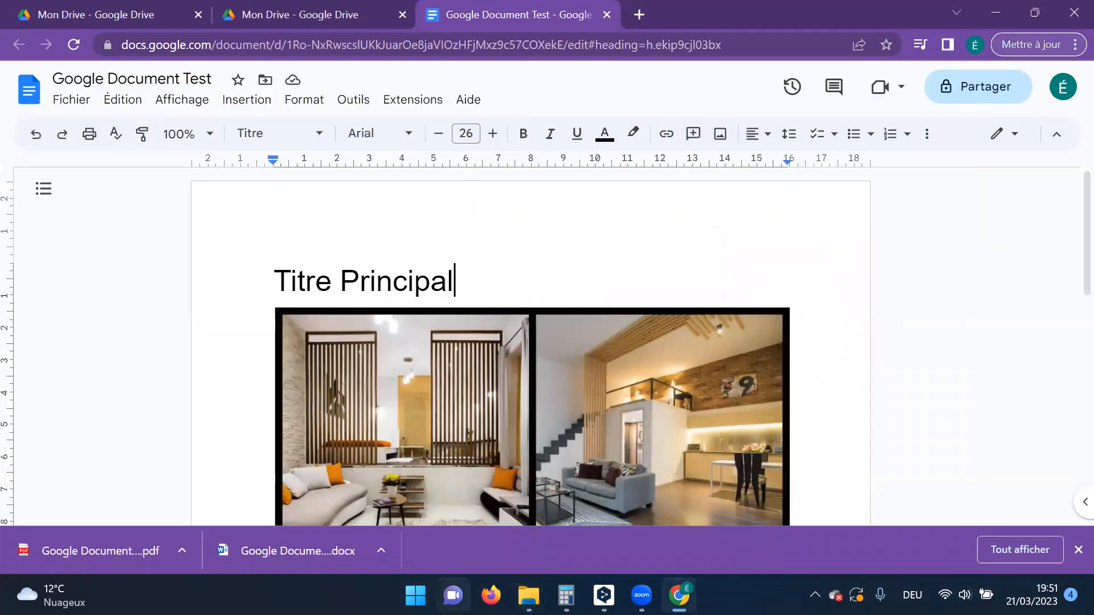
click(529, 596)
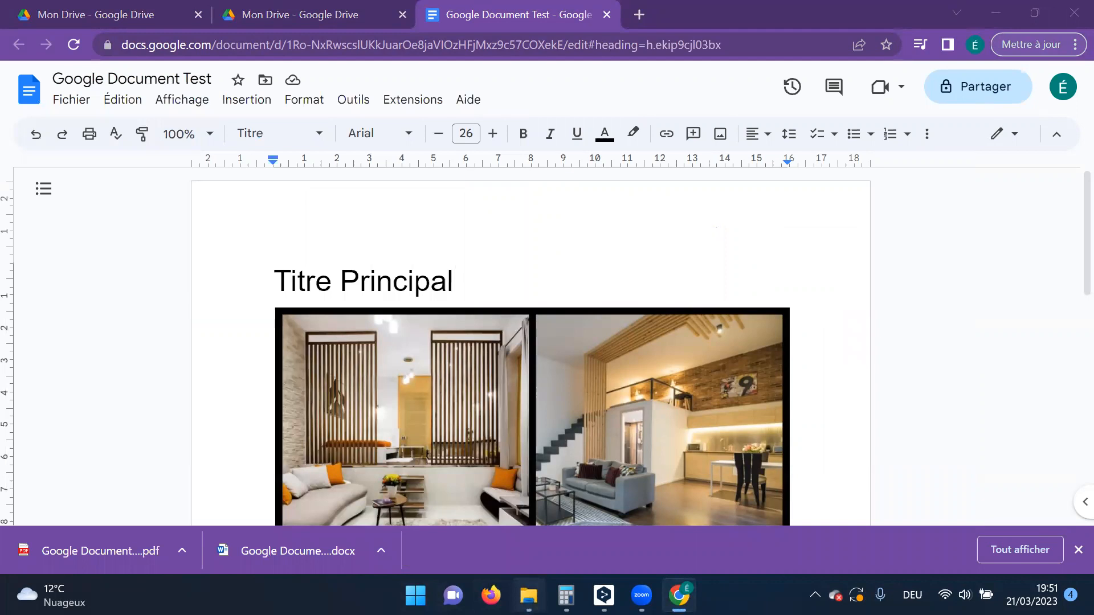
click(1072, 548)
click(1071, 550)
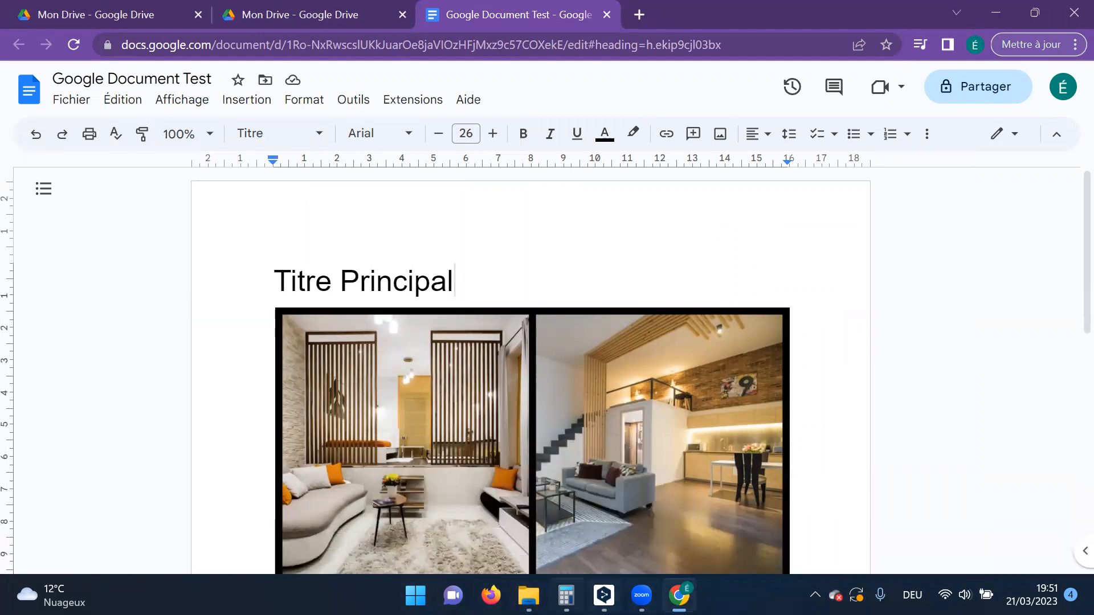
Step: Check the Word and PDF copies in the demonstration folder, minimise its window, and switch back to Mon Drive in the browser
click(529, 596)
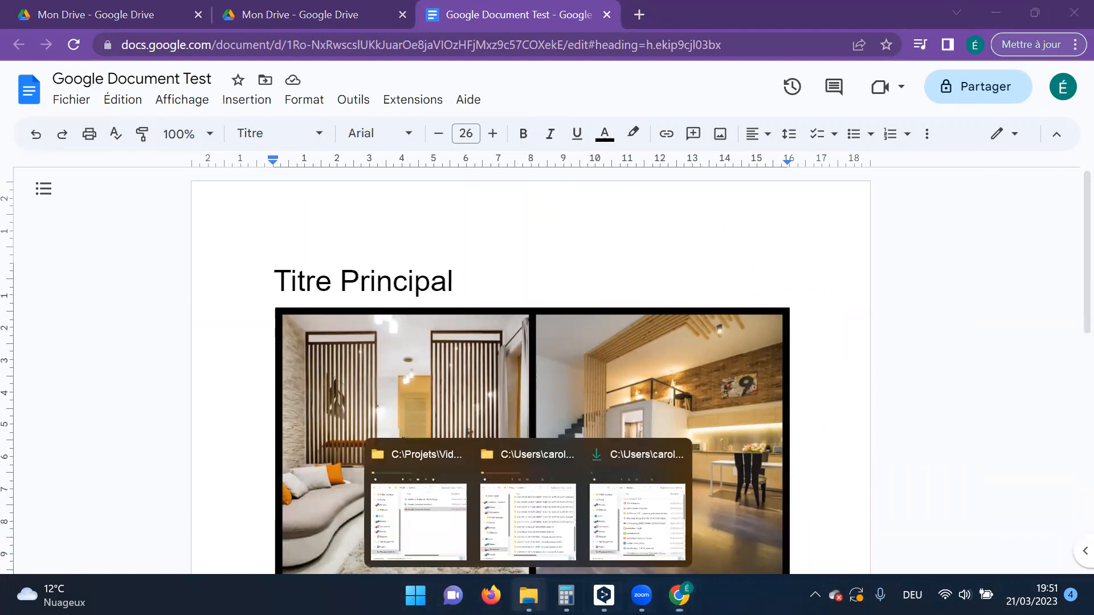
click(420, 525)
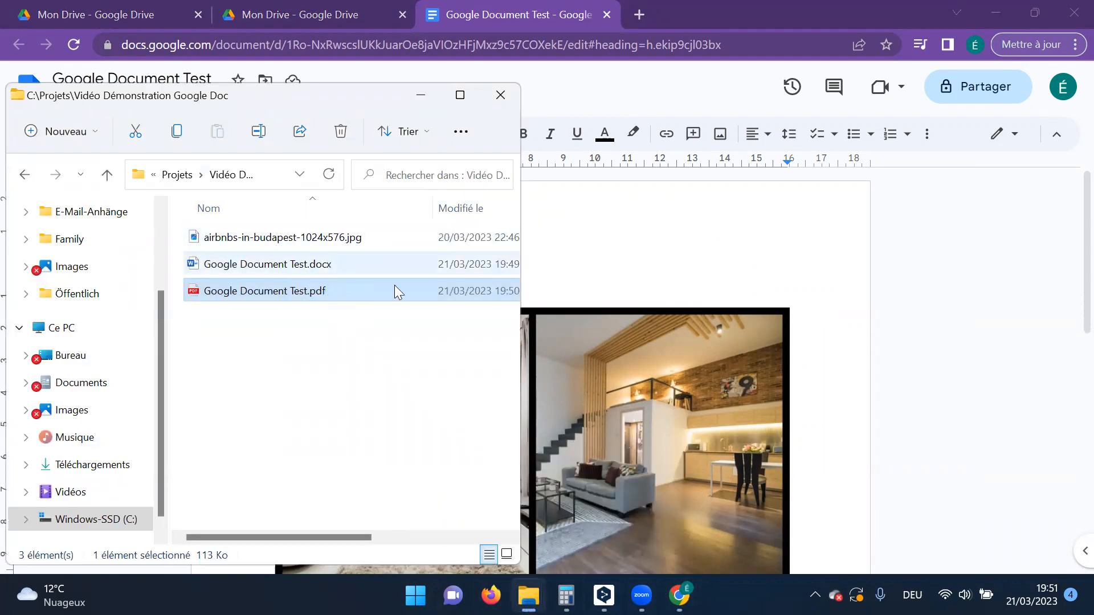
click(229, 35)
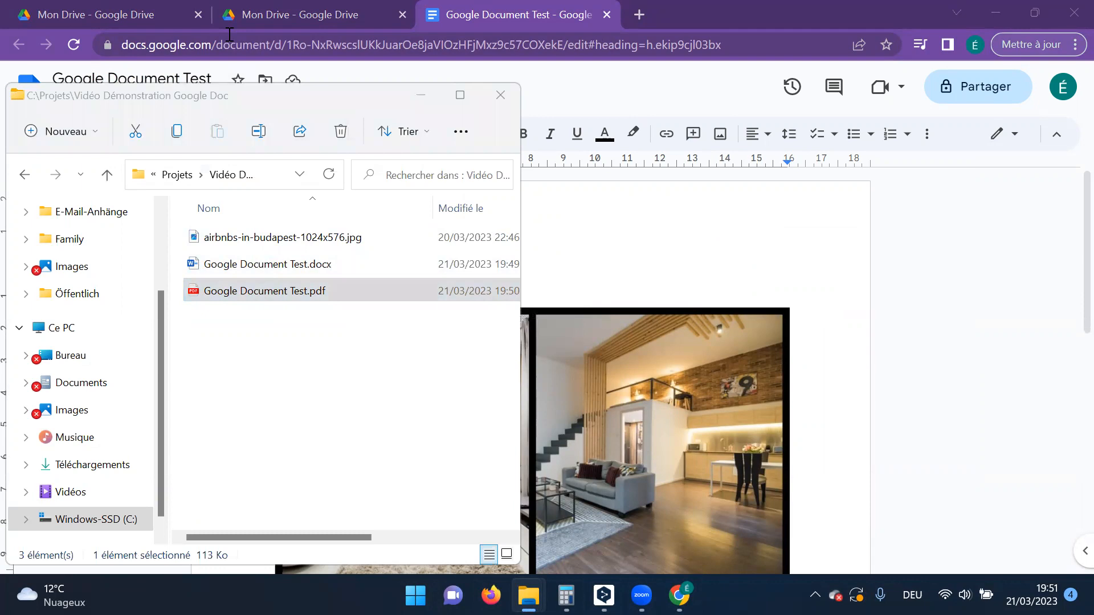
click(420, 94)
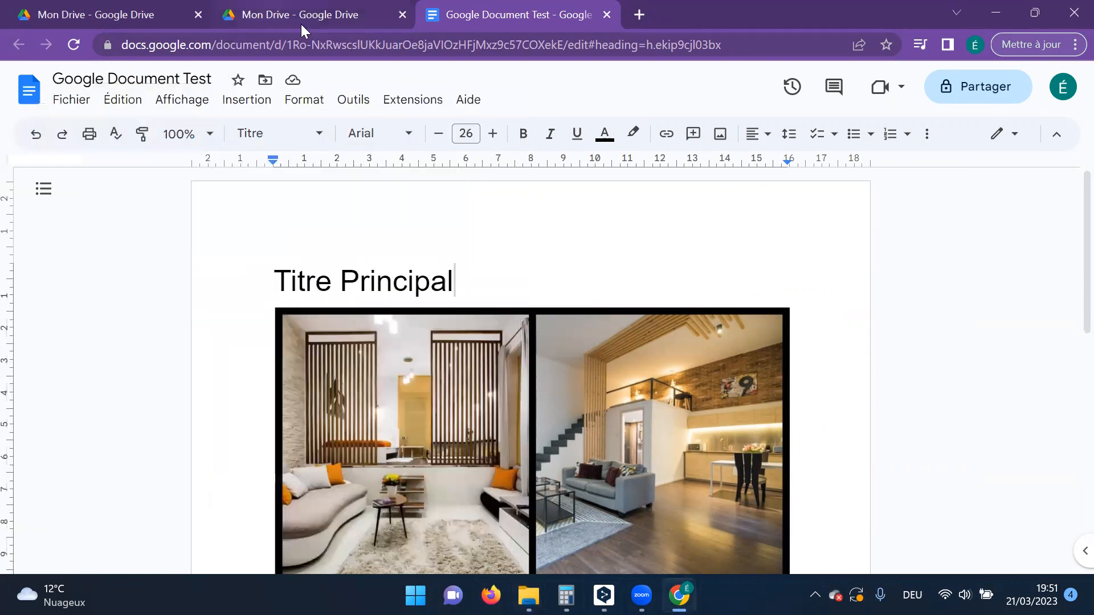
click(301, 24)
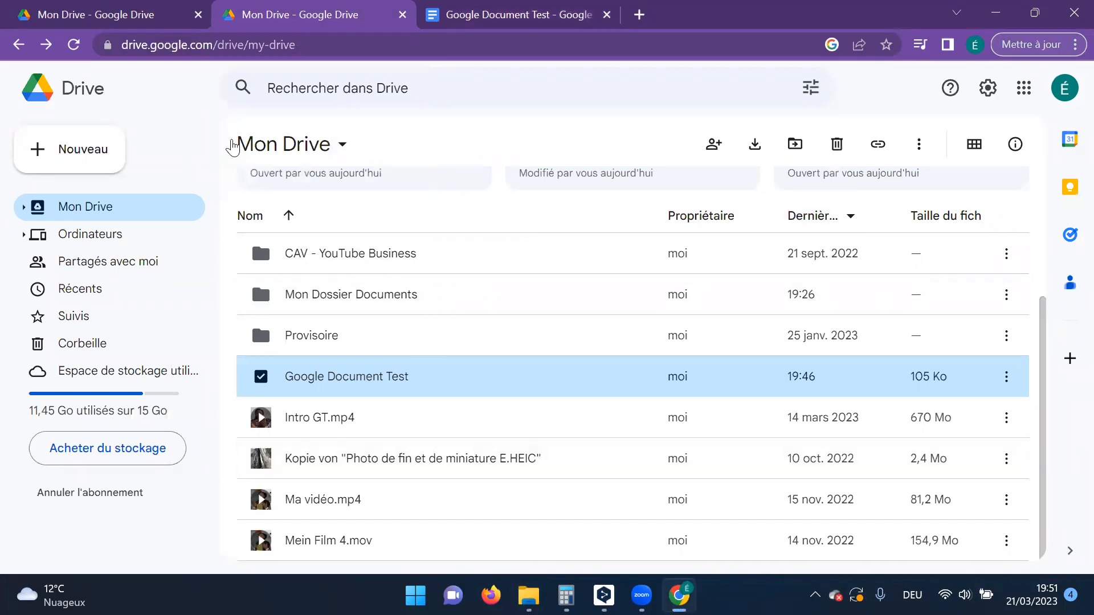
Step: Go to the Google home page and open Drive from the Google apps
click(312, 45)
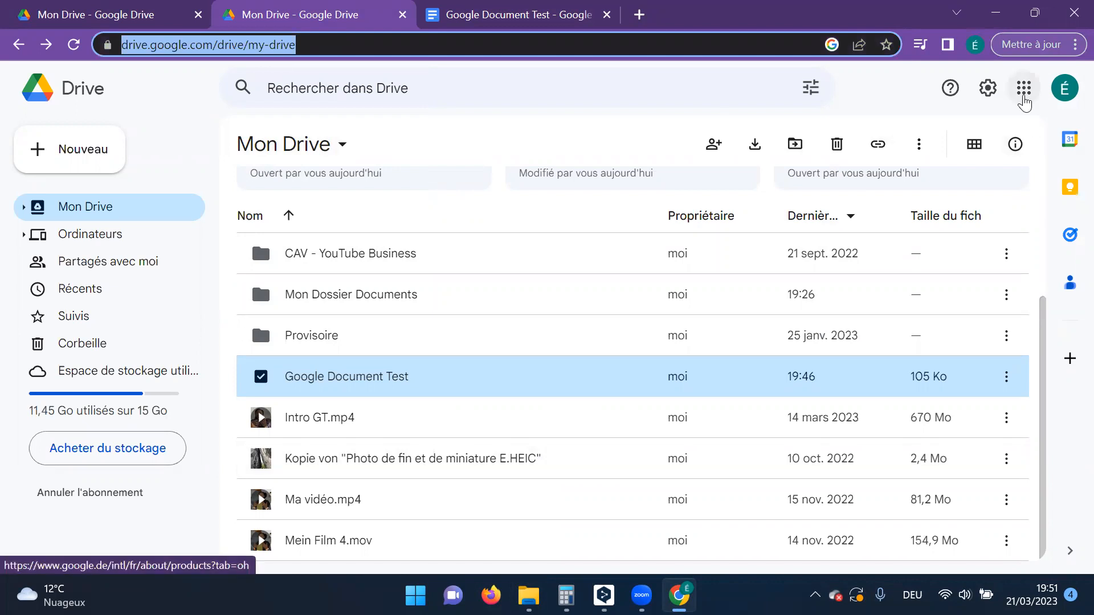
text(g)
key(Return)
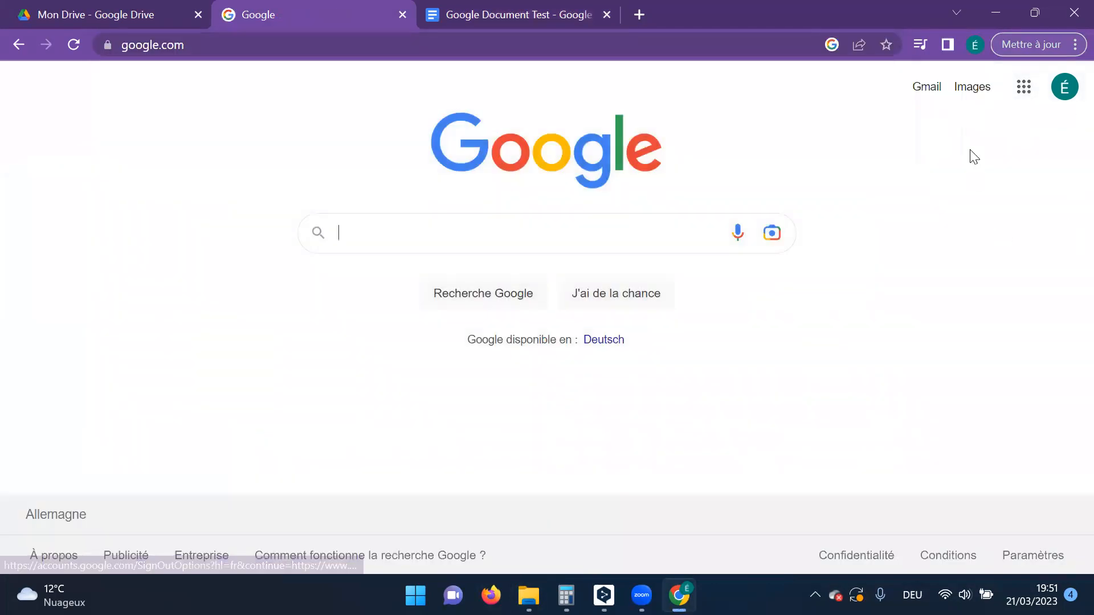
click(1025, 88)
click(1028, 413)
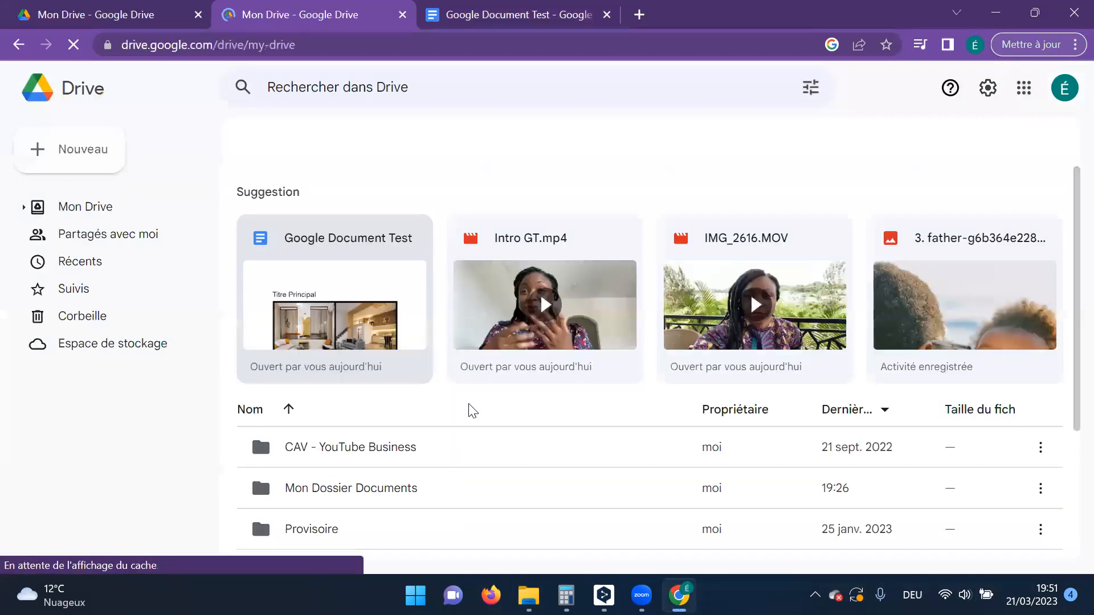
Step: Open Google Document Test from the Mon Drive file list and look through its content
scroll(432, 442, down, 3)
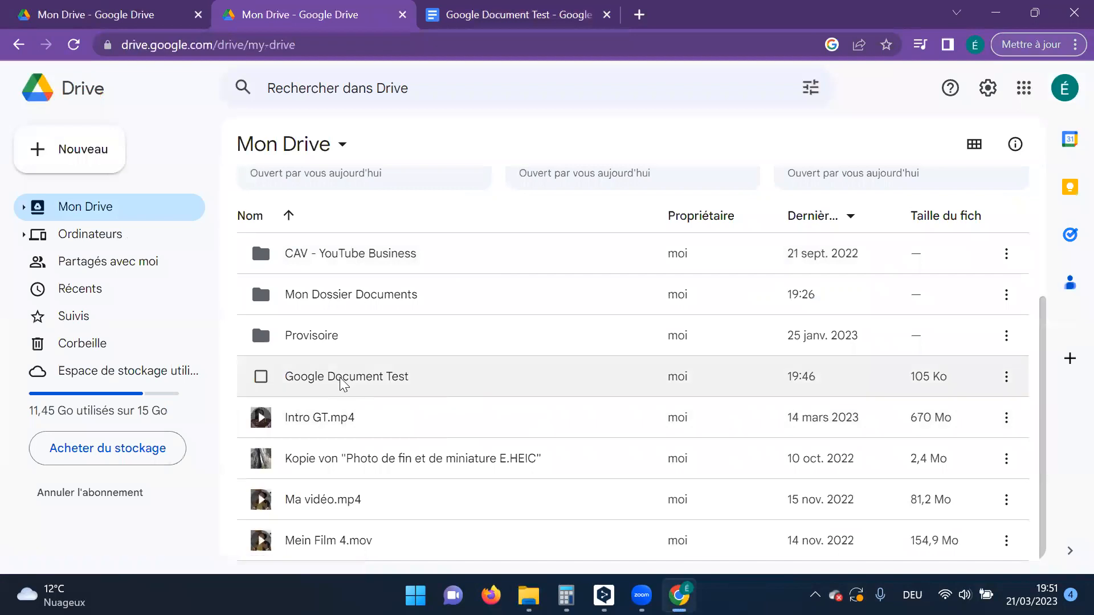
click(349, 381)
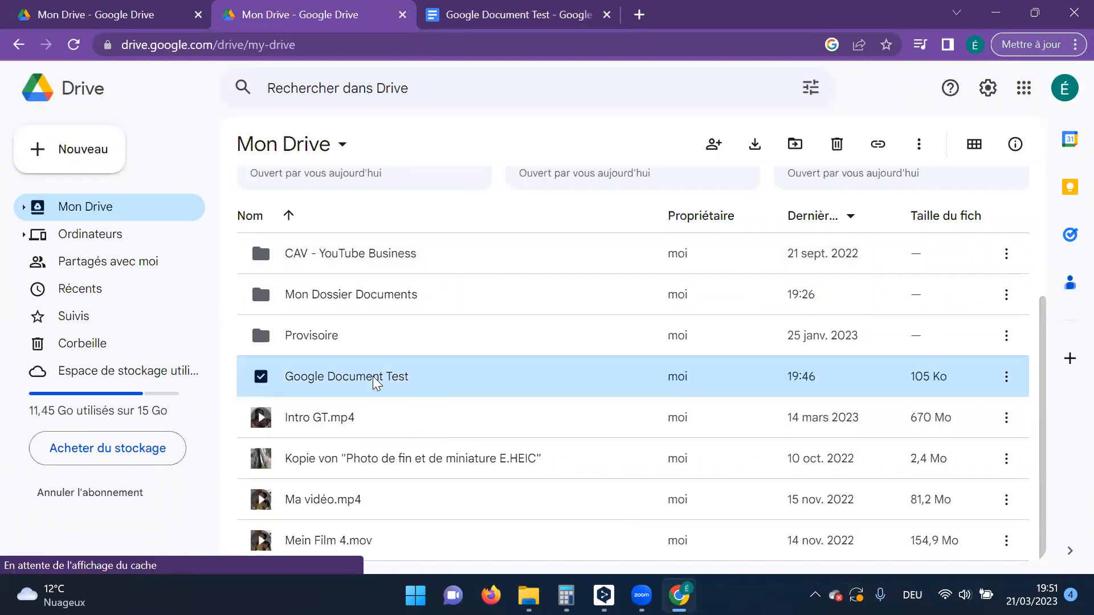
double_click(376, 383)
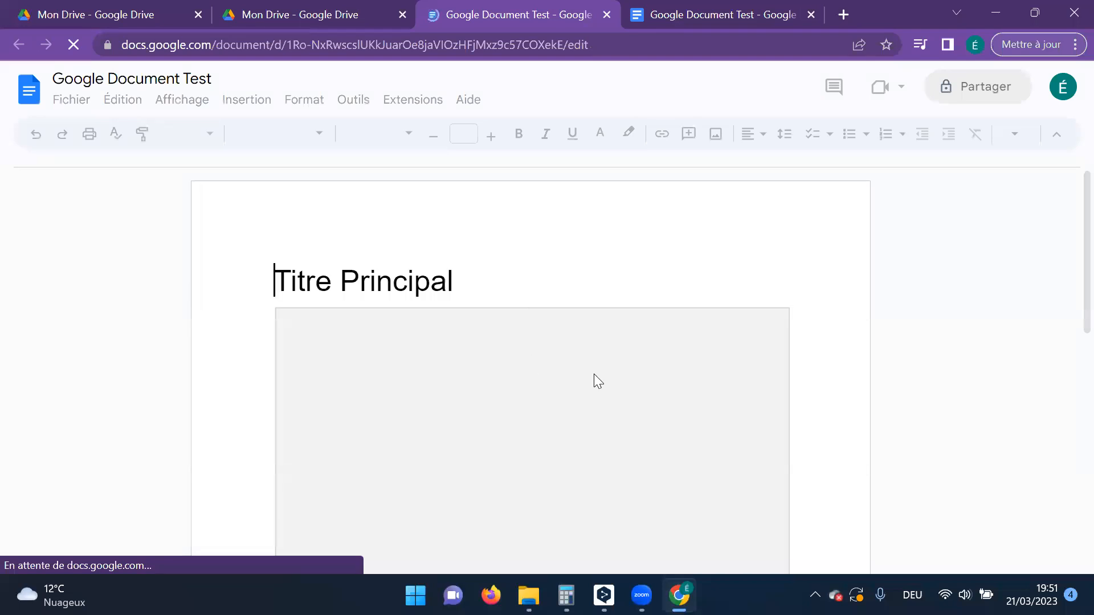
scroll(594, 379, down, 5)
scroll(594, 381, down, 3)
scroll(594, 381, up, 7)
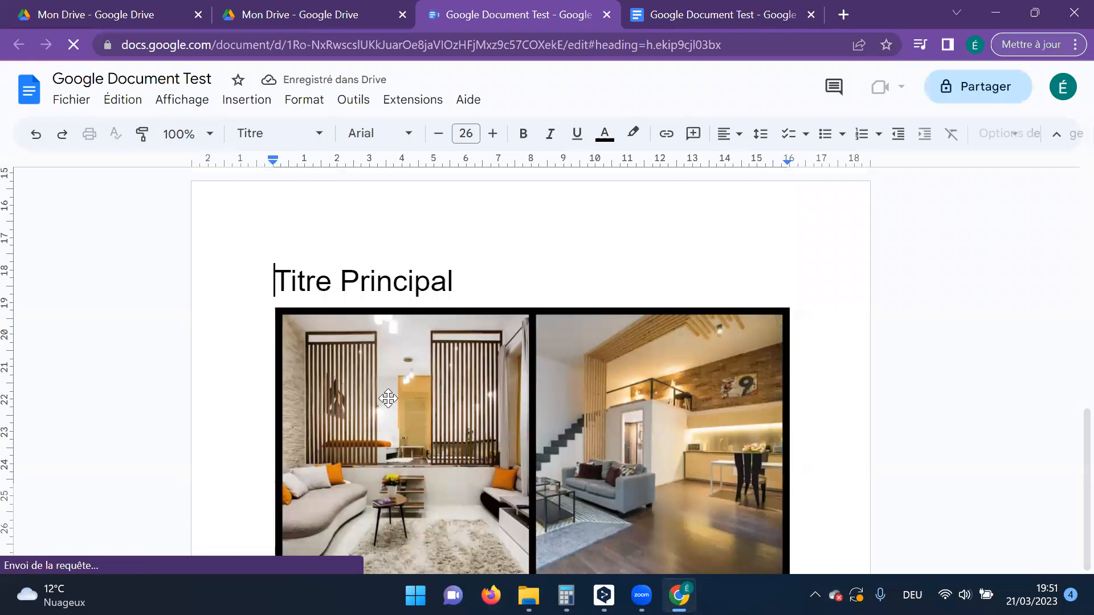
Step: Return to Mon Drive and create a new folder named "Mes Documents"
key(ctrl+shift+Tab)
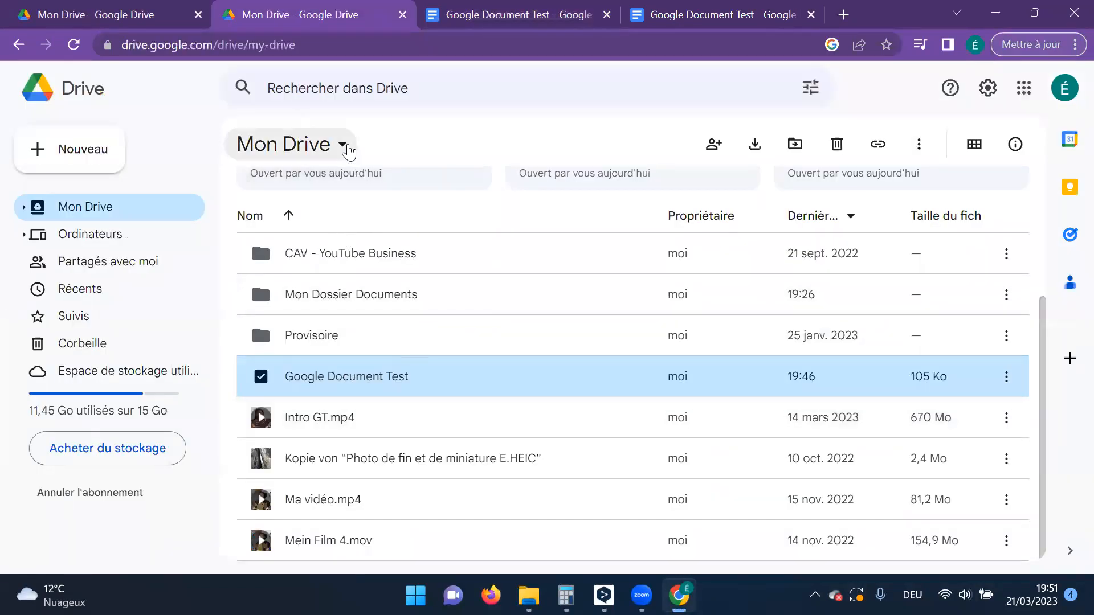
click(343, 147)
click(334, 197)
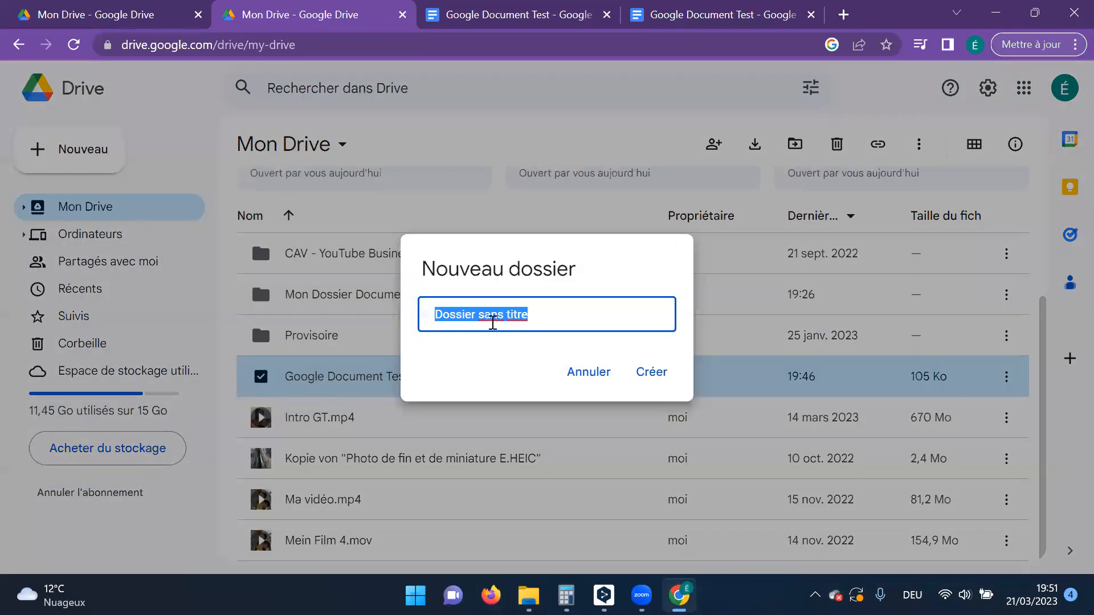
text(Mes Documents)
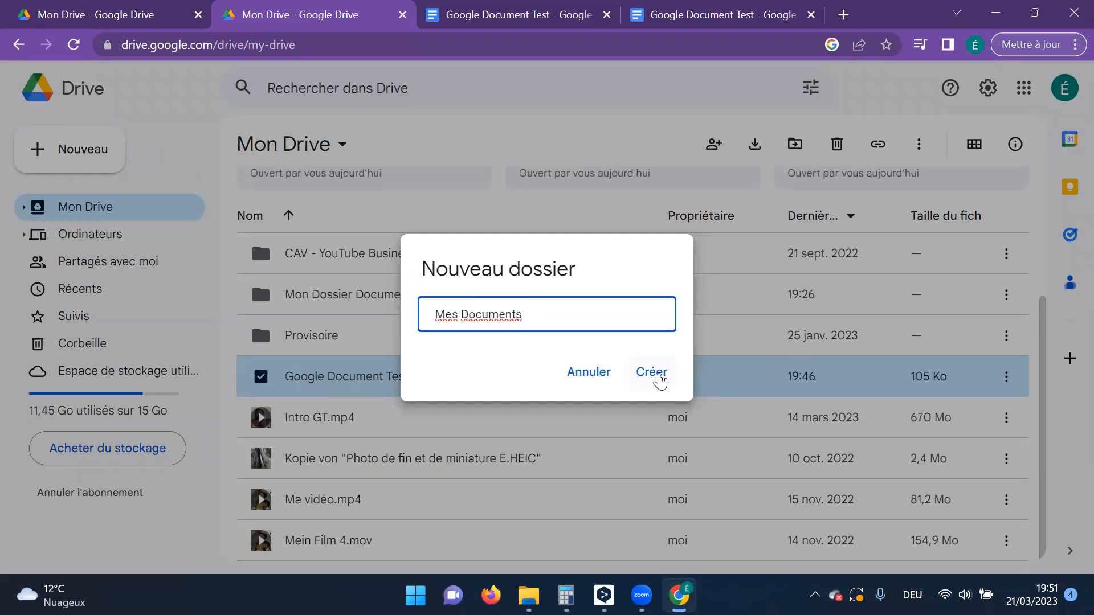
click(656, 373)
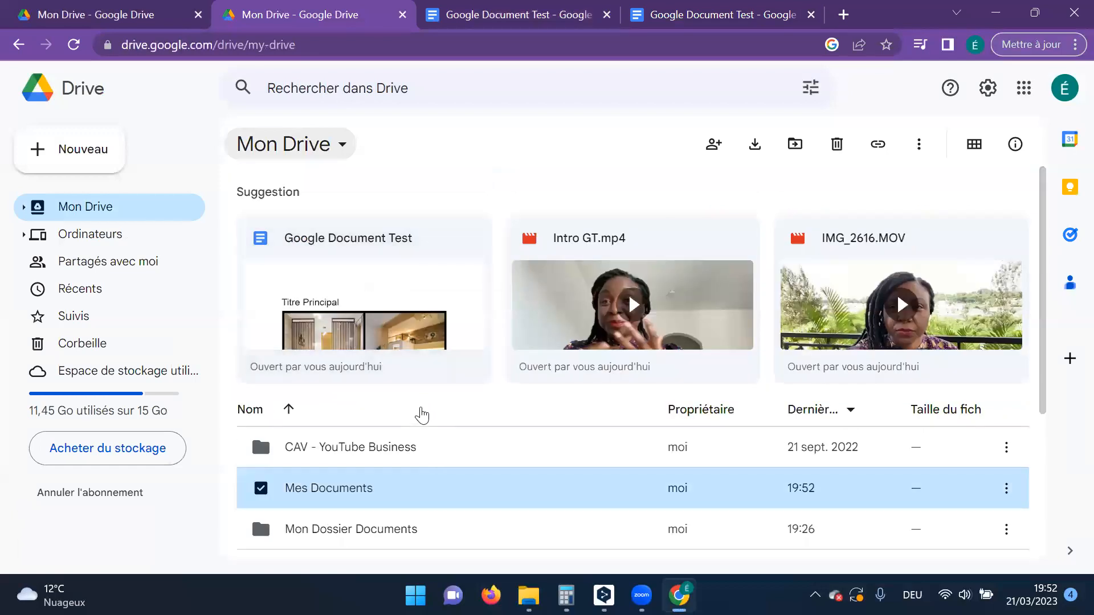
Step: Move Google Document Test into the Mes Documents folder, check it inside the folder, and return to Mon Drive
drag(369, 398, 329, 282)
double_click(329, 282)
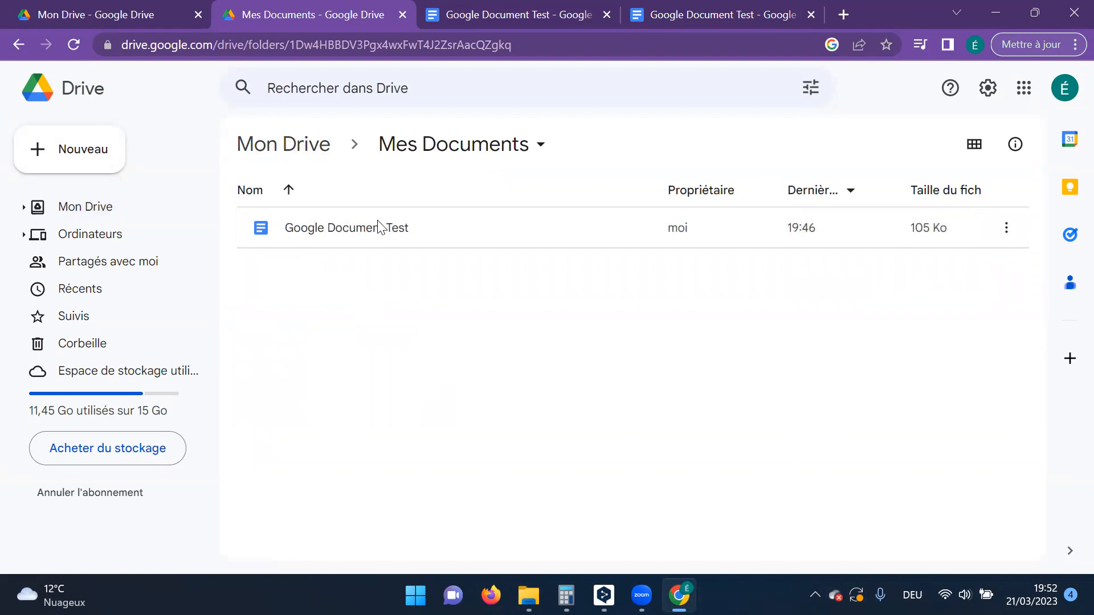
click(267, 142)
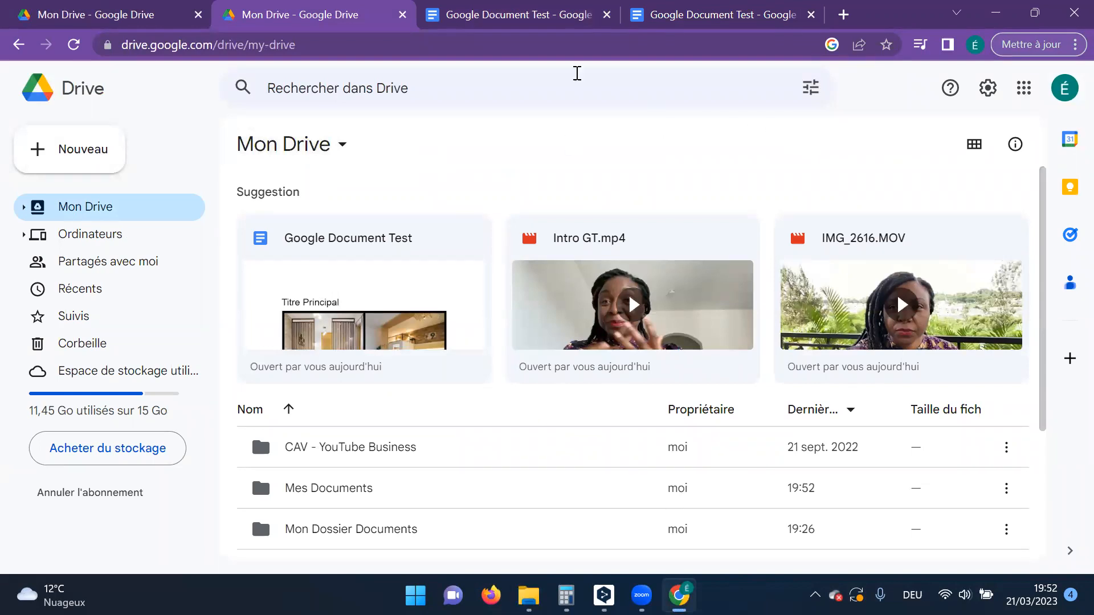
Step: Leave Drive for the Google home page and reopen Drive through the Google apps
click(472, 49)
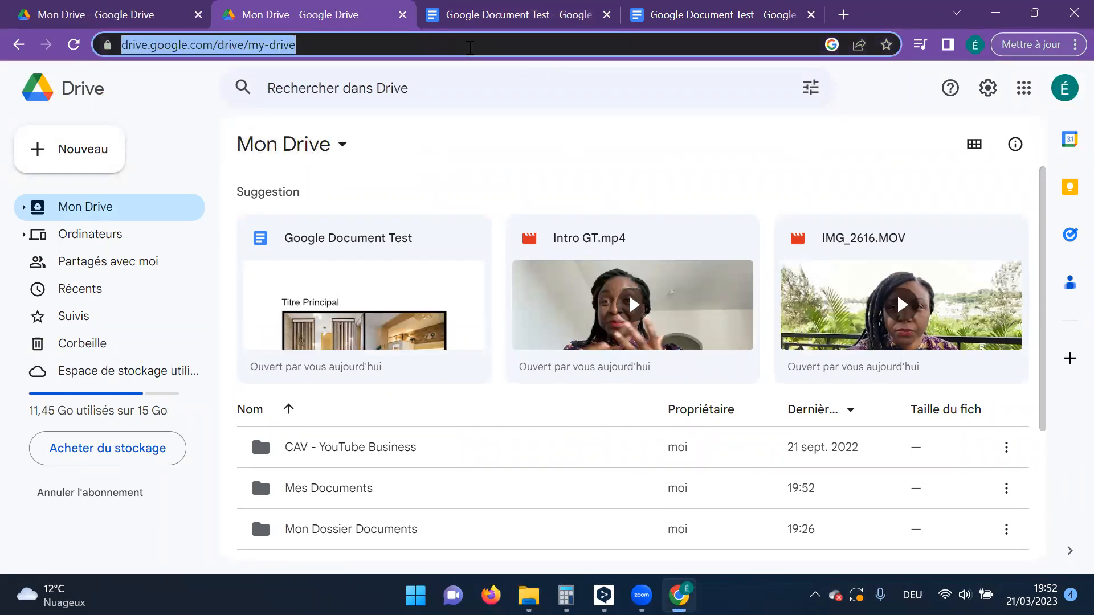
text(go)
key(Return)
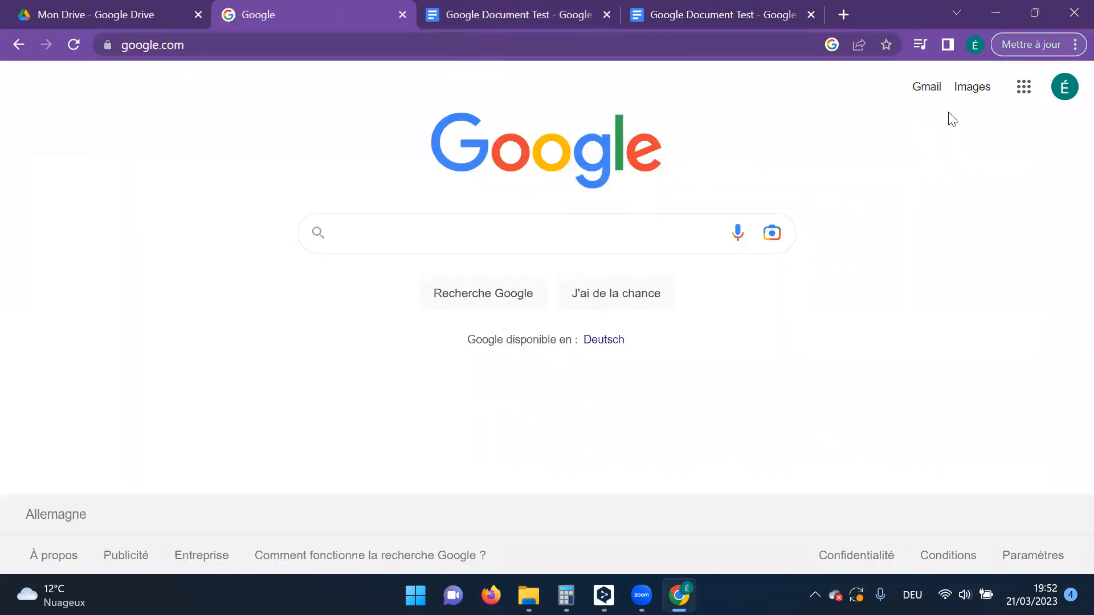
click(1024, 93)
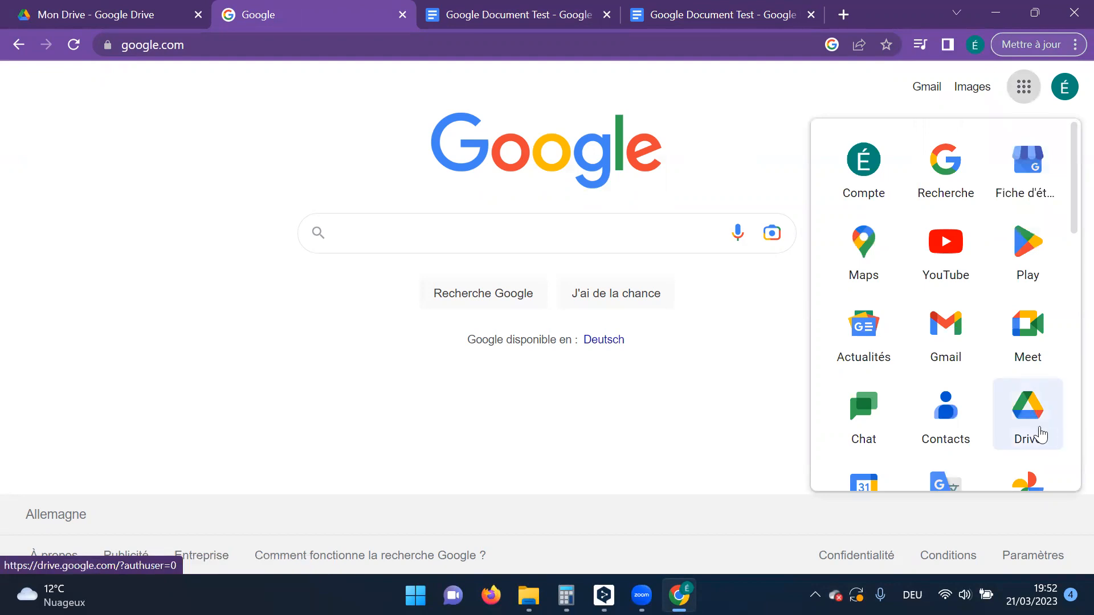
click(1039, 434)
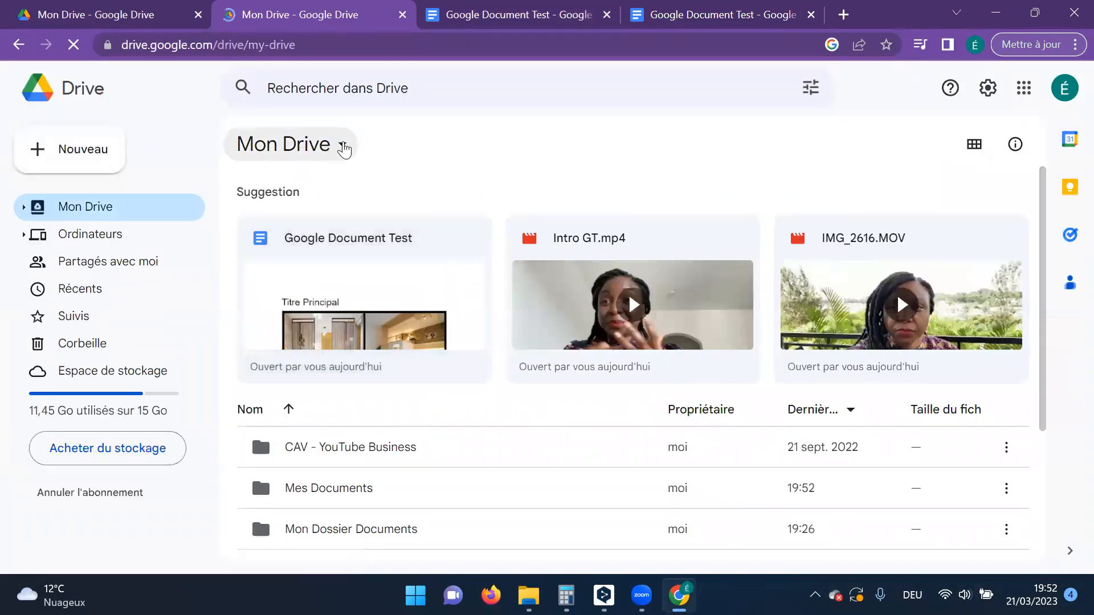
Step: Open the Google Docs template gallery from Mon Drive to view the available models, and return to the Drive tab
click(343, 146)
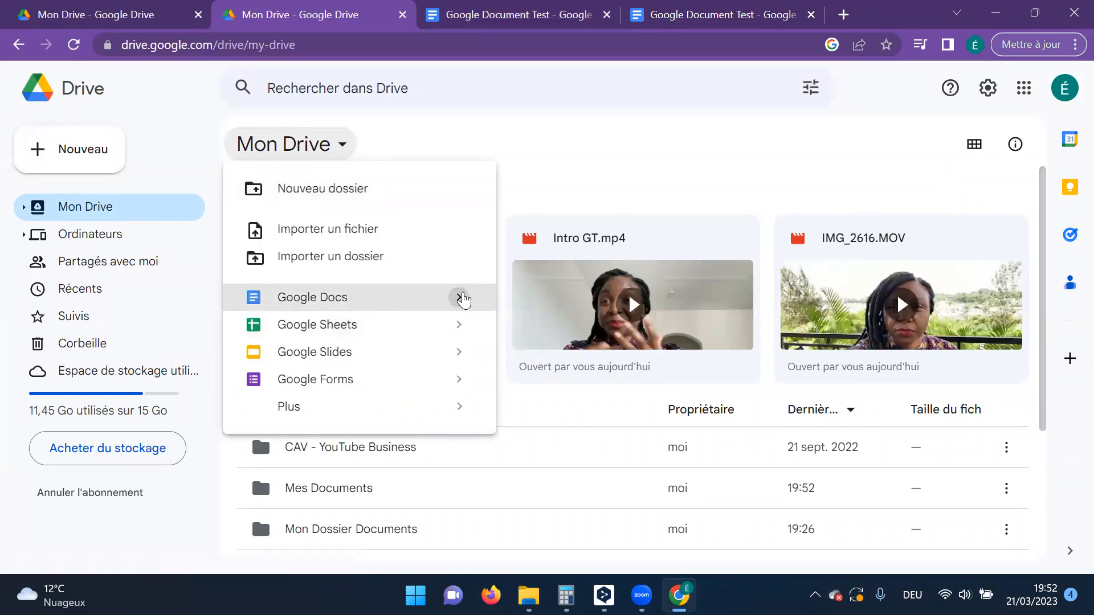
mouse_move(463, 300)
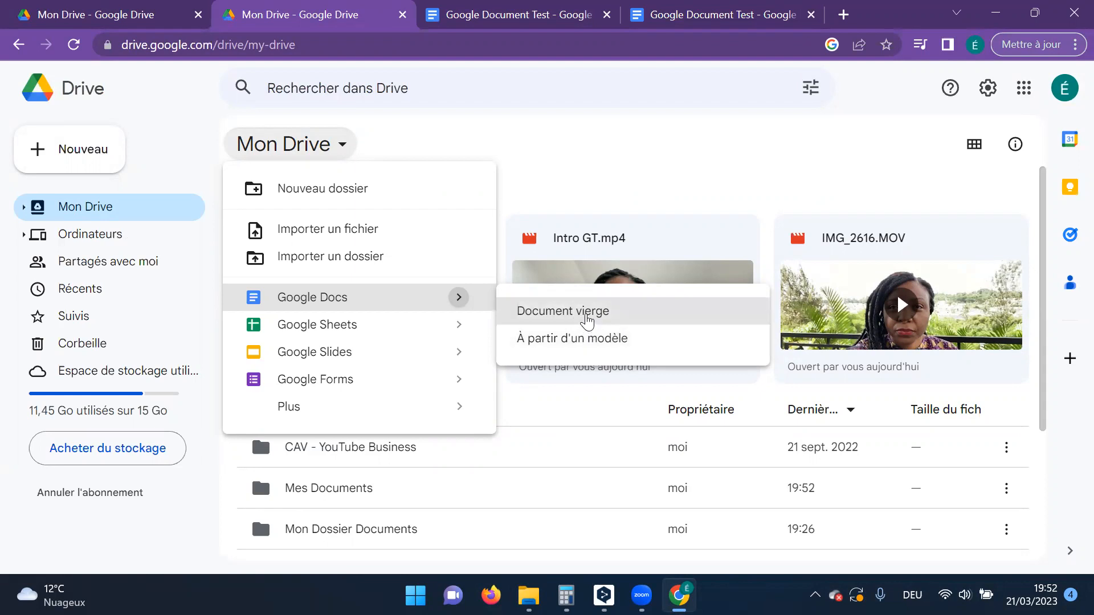
click(600, 338)
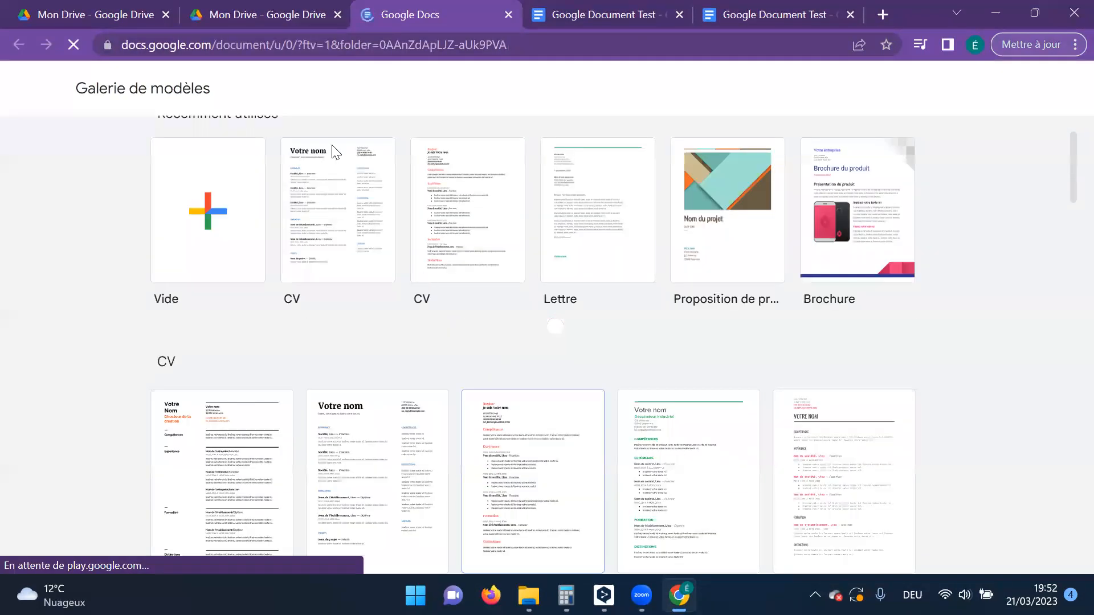
click(252, 23)
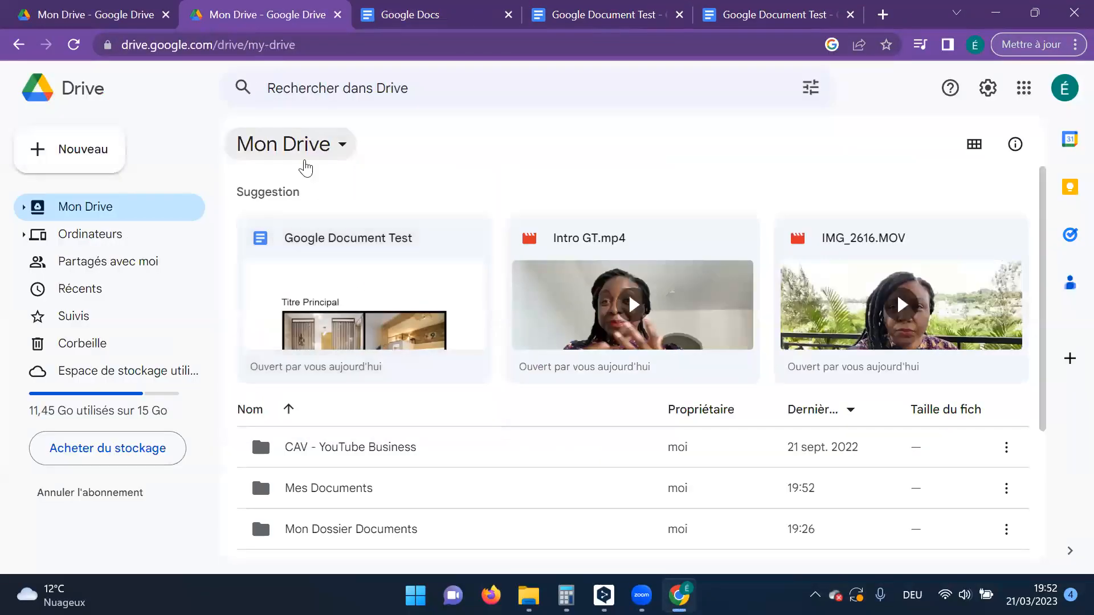
Step: Create a blank Google Docs document from Mon Drive and switch to the Drive tab with the Intro GT.mp4 video
click(336, 150)
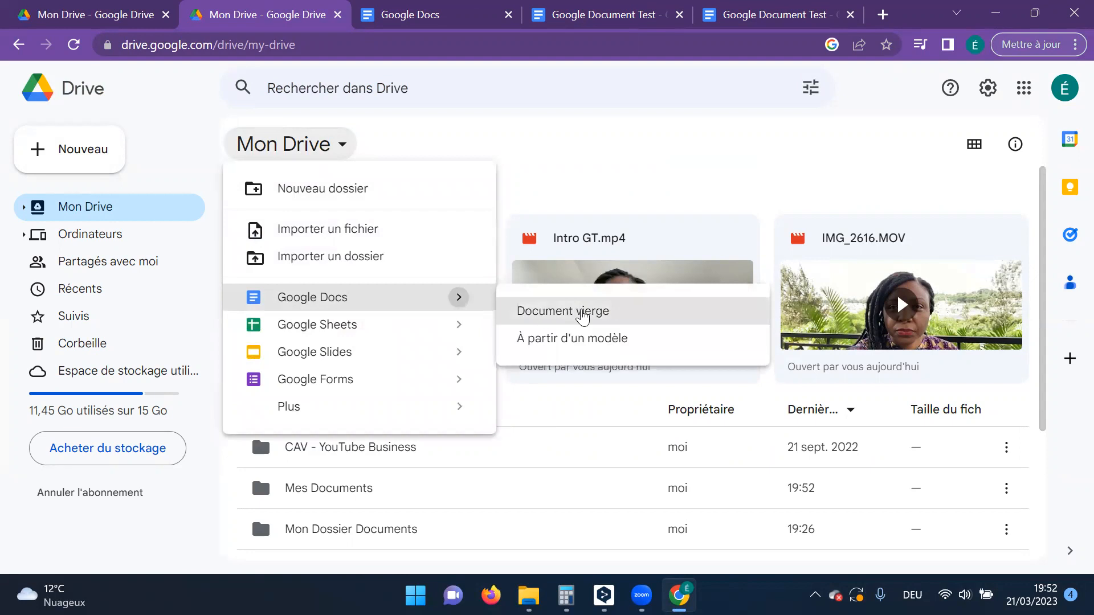
click(582, 312)
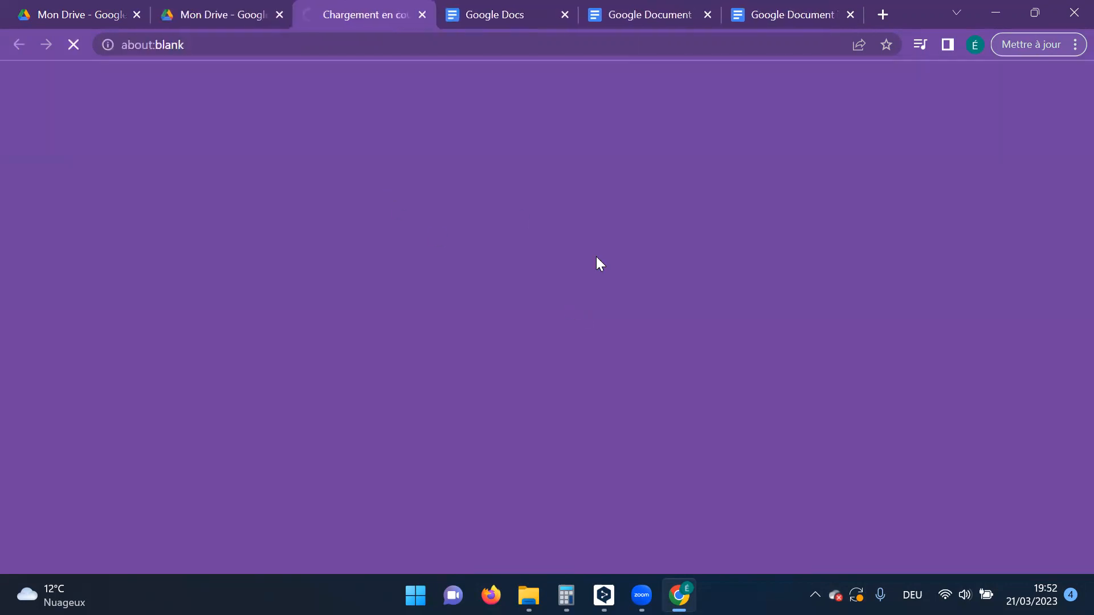
click(242, 26)
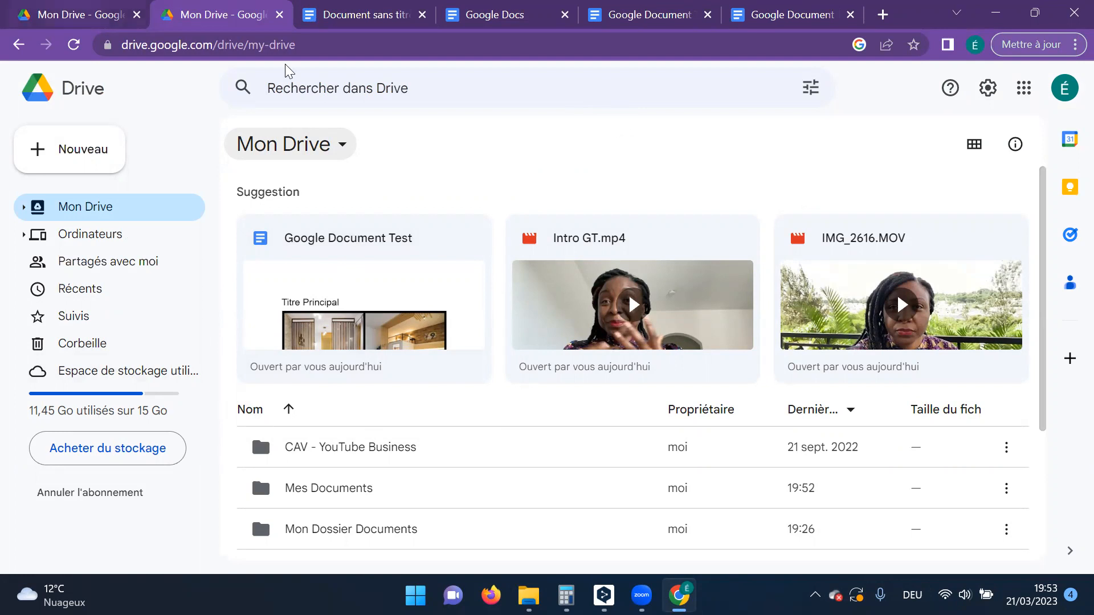
key(ctrl+shift+Tab)
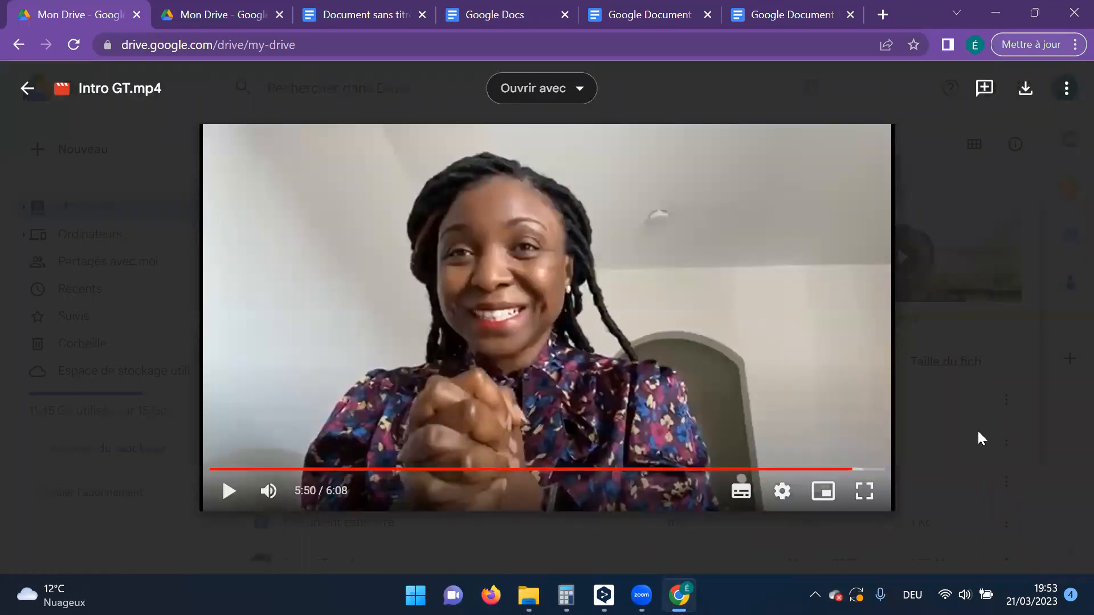